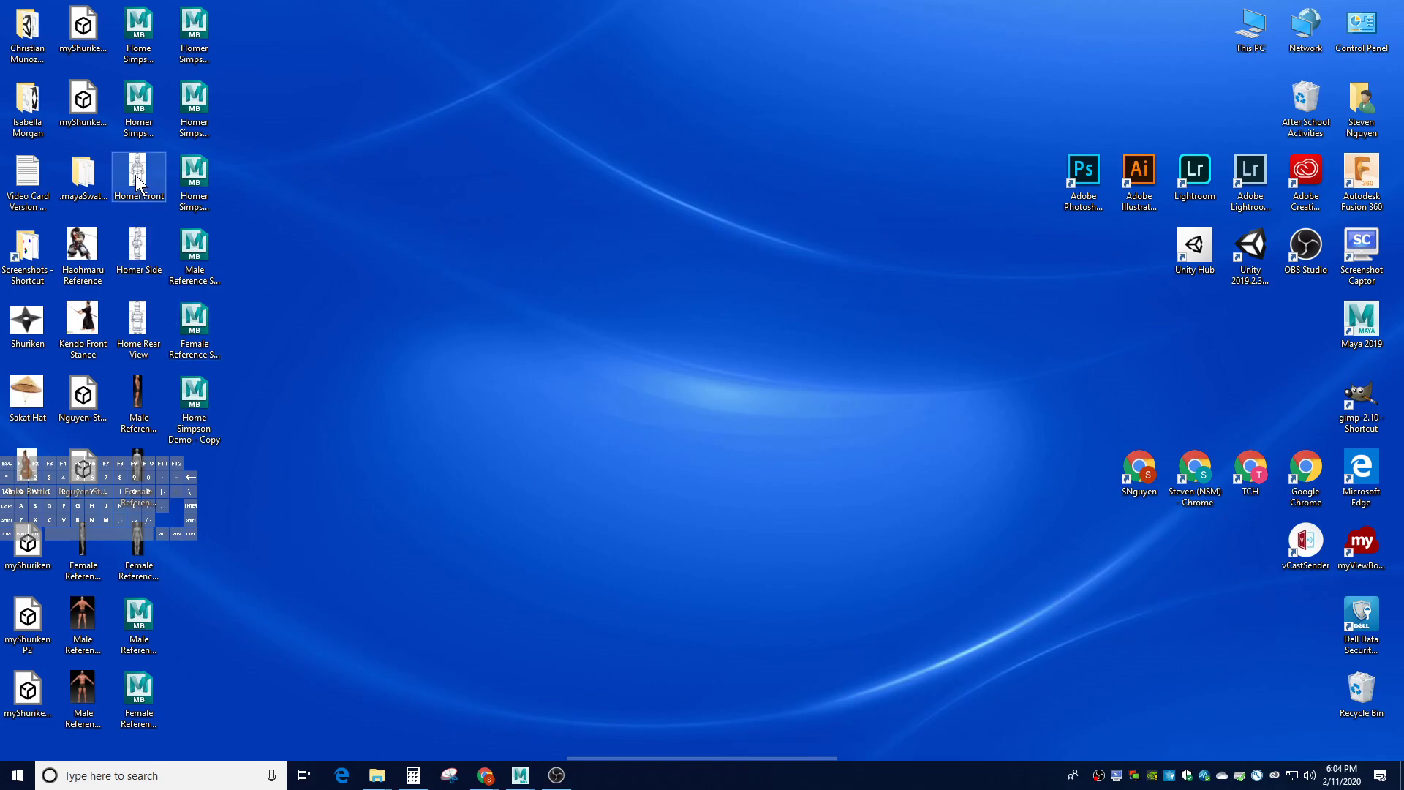
Switch to Maya with the Home Simpson Demo - Copy scene
left_click(138, 252)
left_click(195, 401)
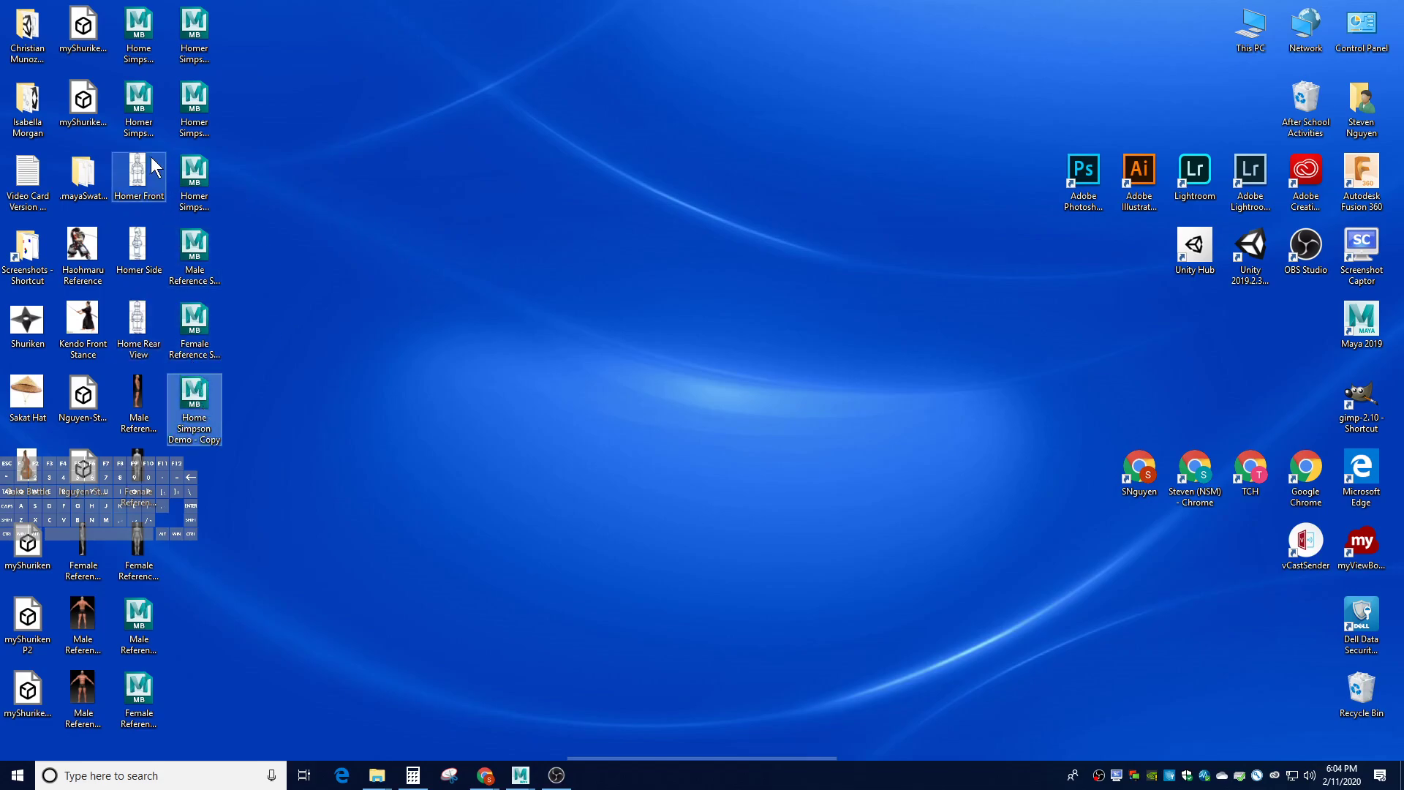
mouse_move(523, 777)
left_click(545, 722)
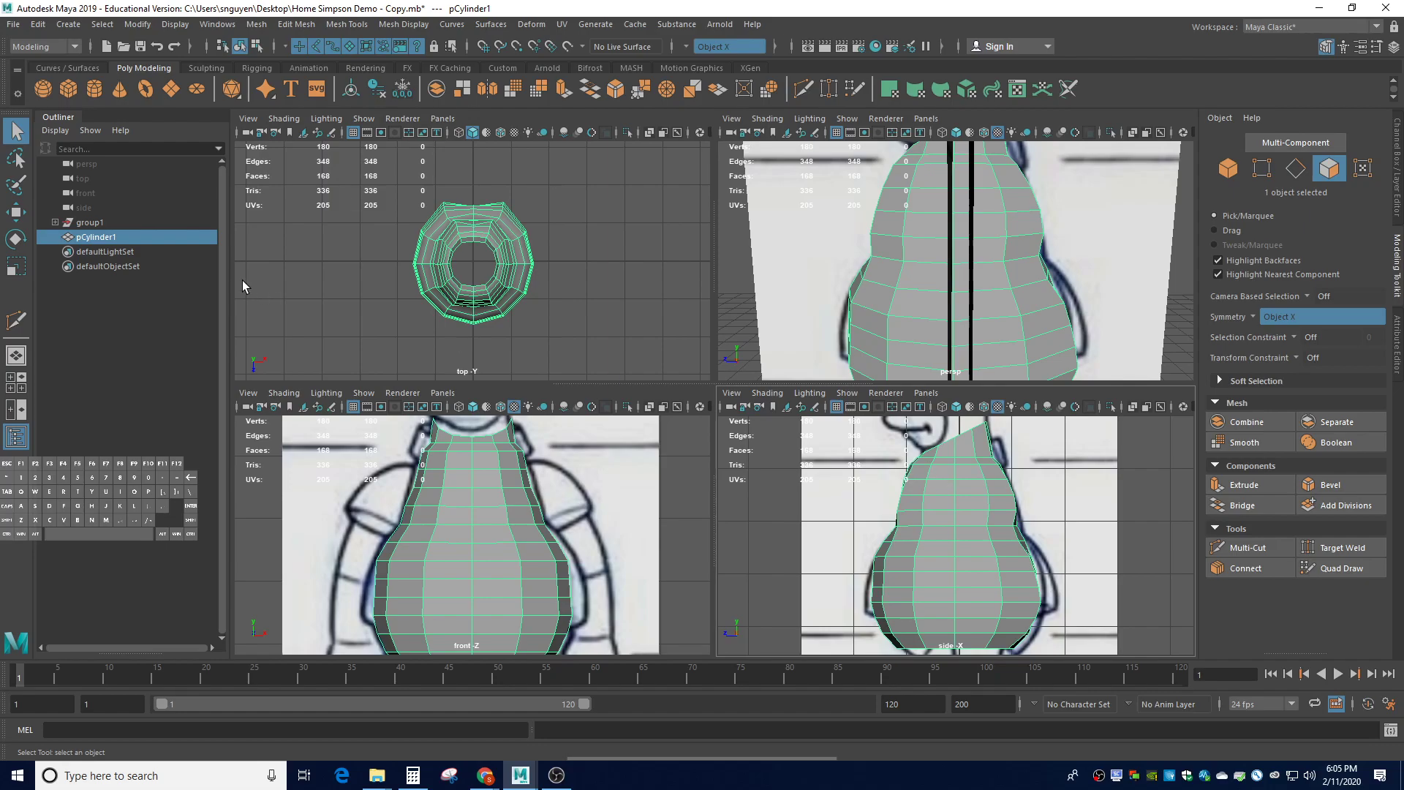
Select the 2×2 block of faces at shoulder height on the torso's side, mirrored to the other side by Object X symmetry
right_click_drag(971, 490, 958, 413)
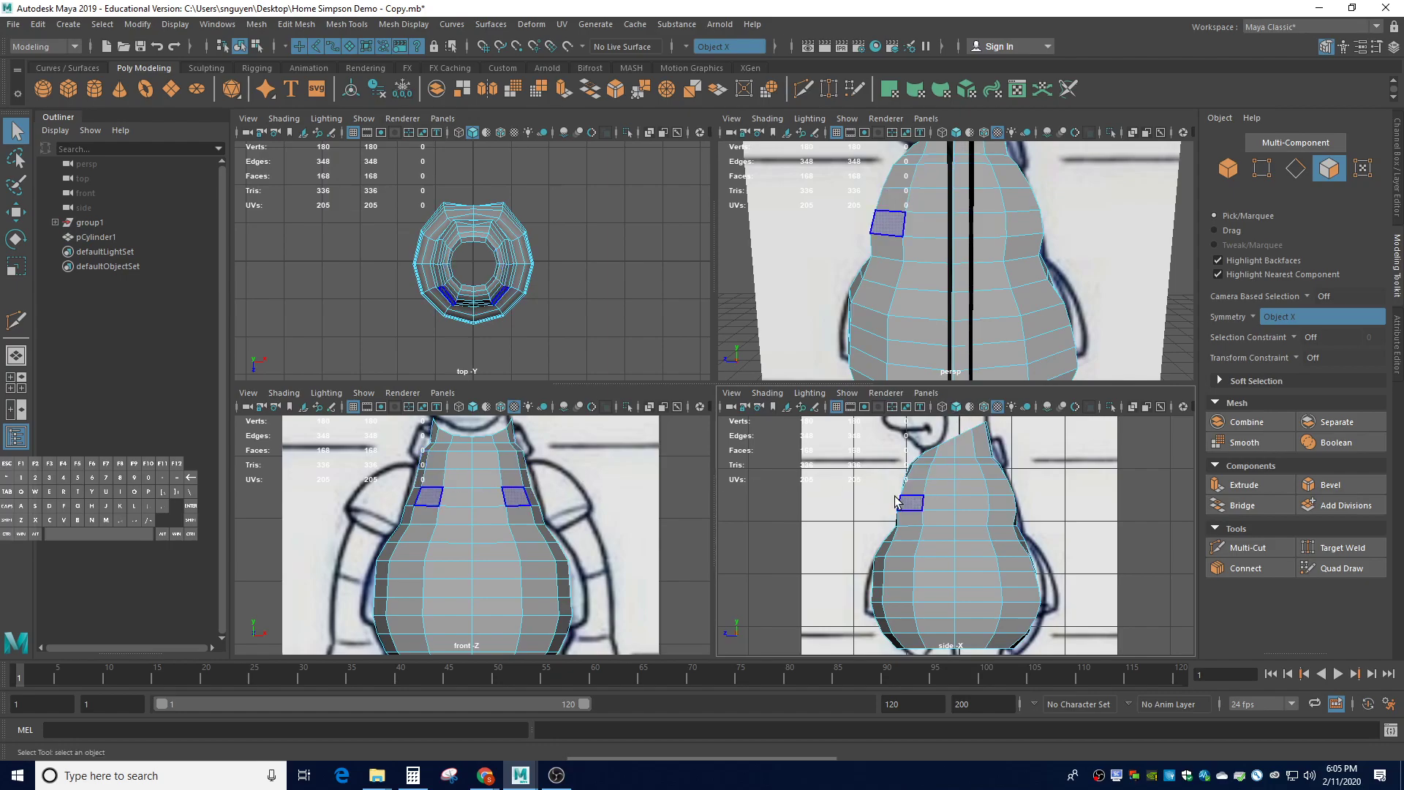
left_click(948, 493)
left_click(960, 492, "shift")
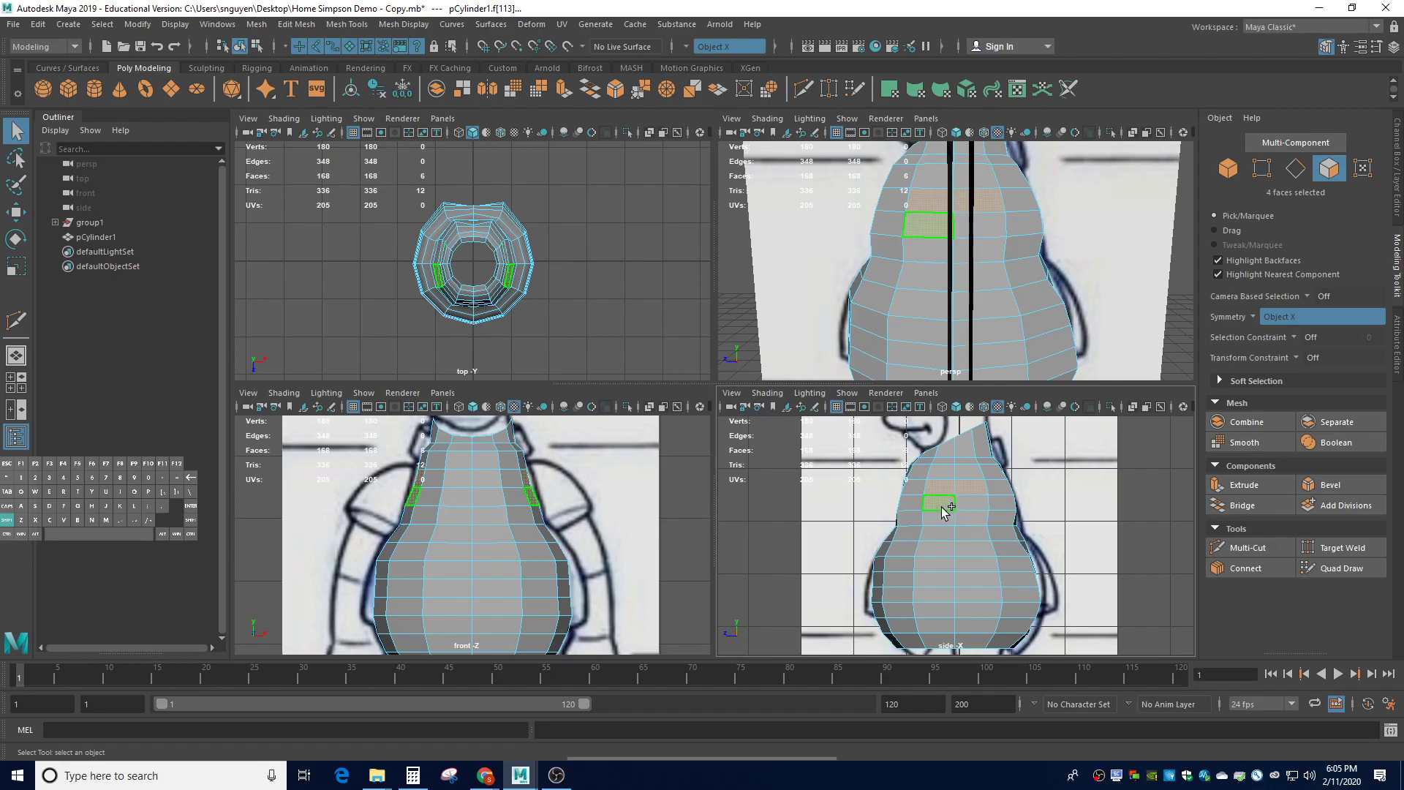
left_click(960, 503, "shift")
left_click_drag(840, 282, 923, 234, "alt")
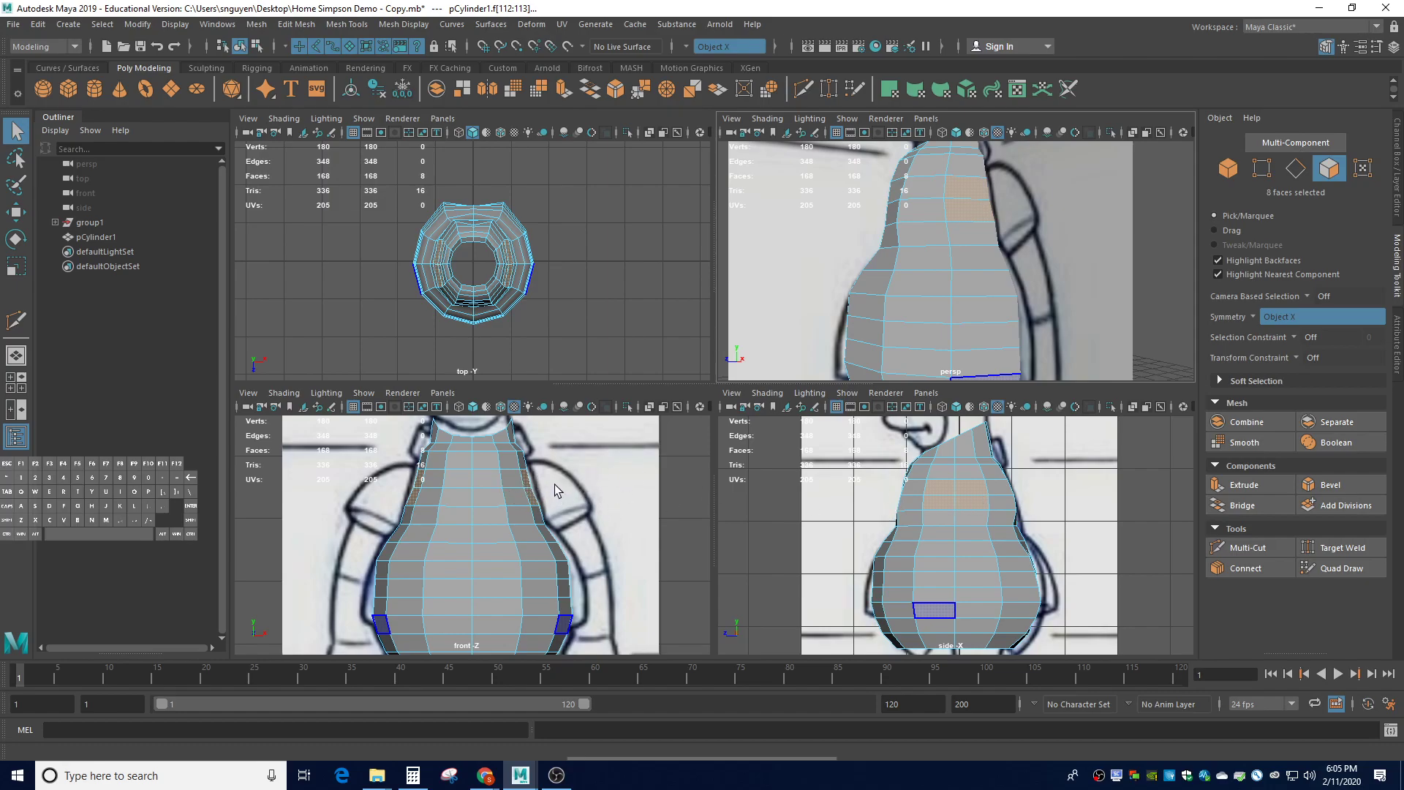
Select the 3×3 block of shoulder vertices on both sides of the torso and apply Circularize
right_click(954, 494)
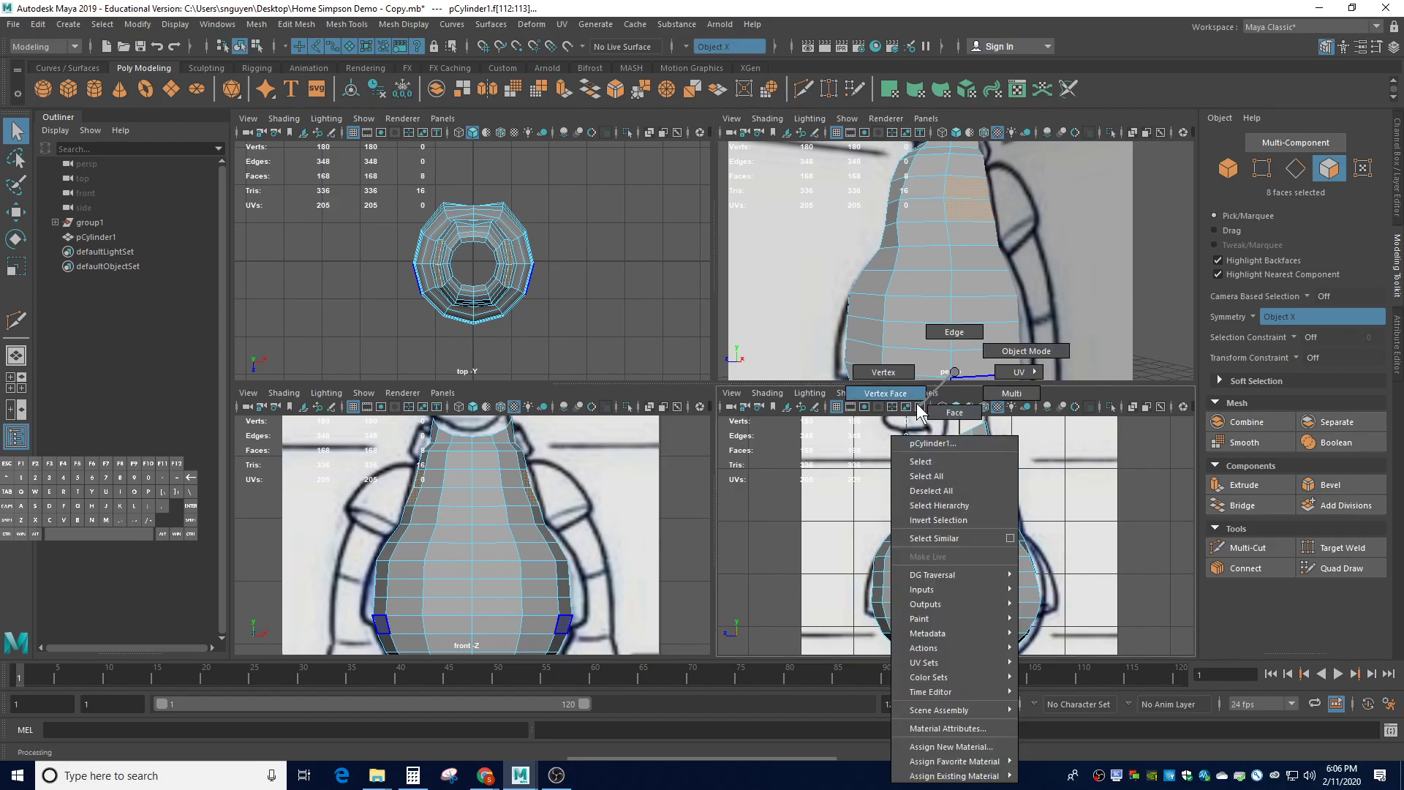
left_click(886, 373)
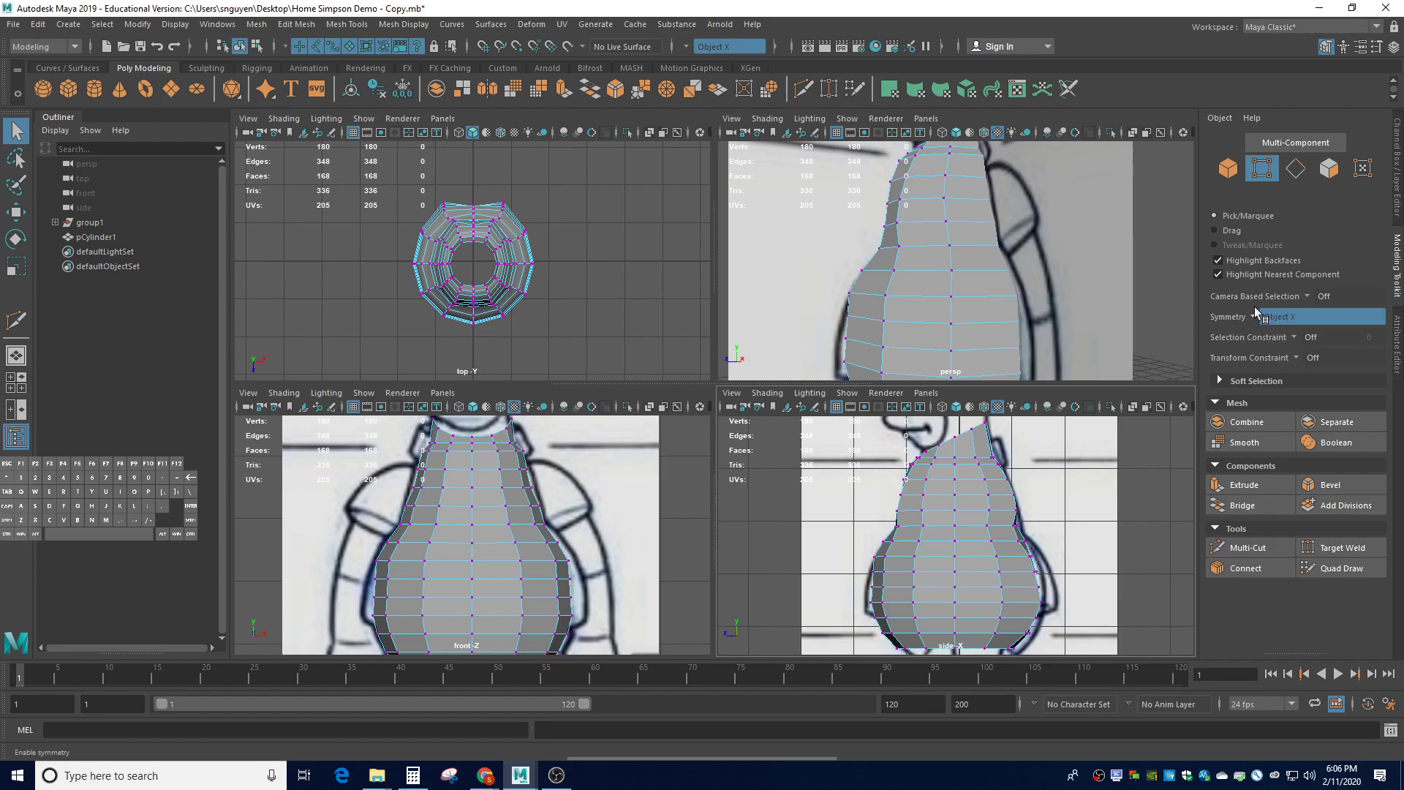
left_click(955, 490)
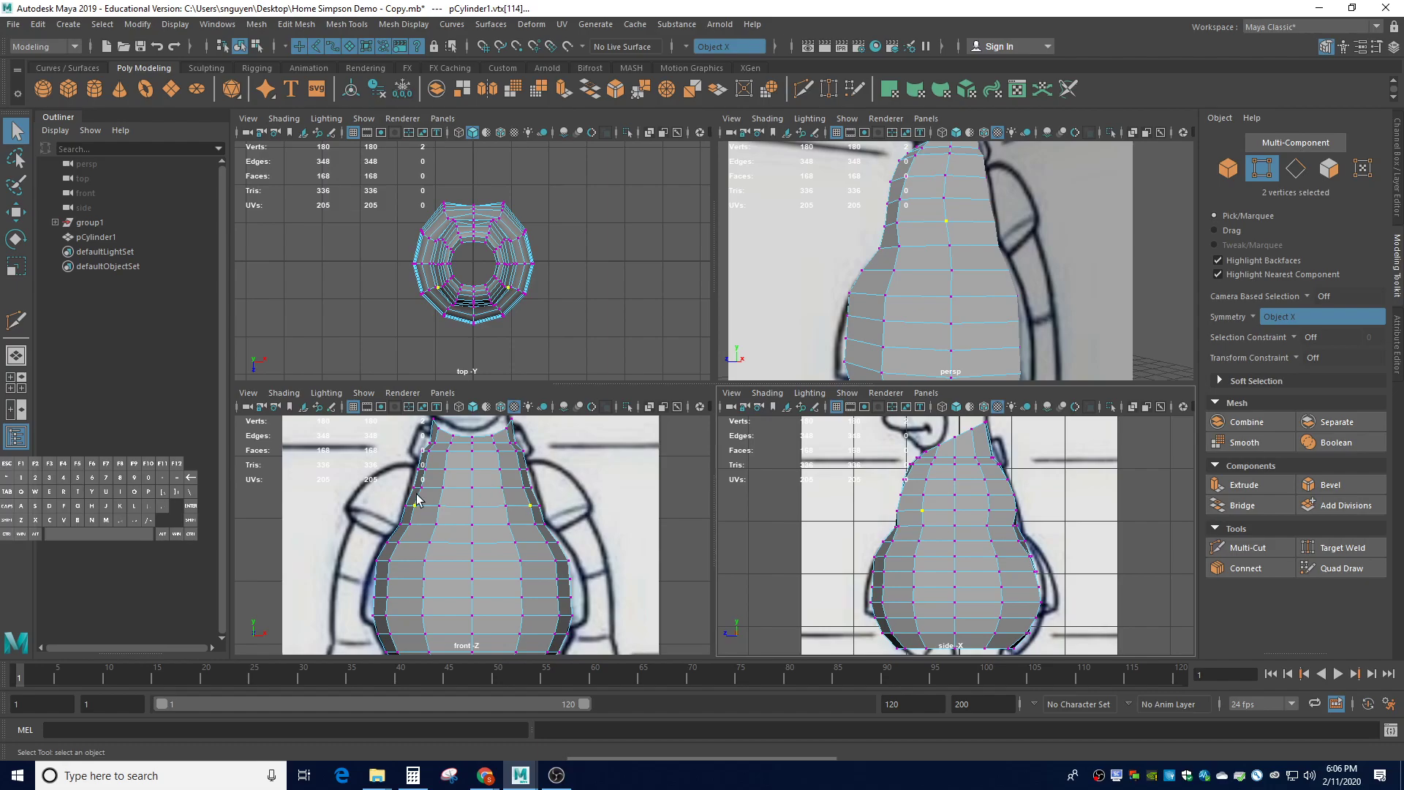
left_click(954, 510)
left_click(962, 495)
left_click_drag(920, 474, 995, 521)
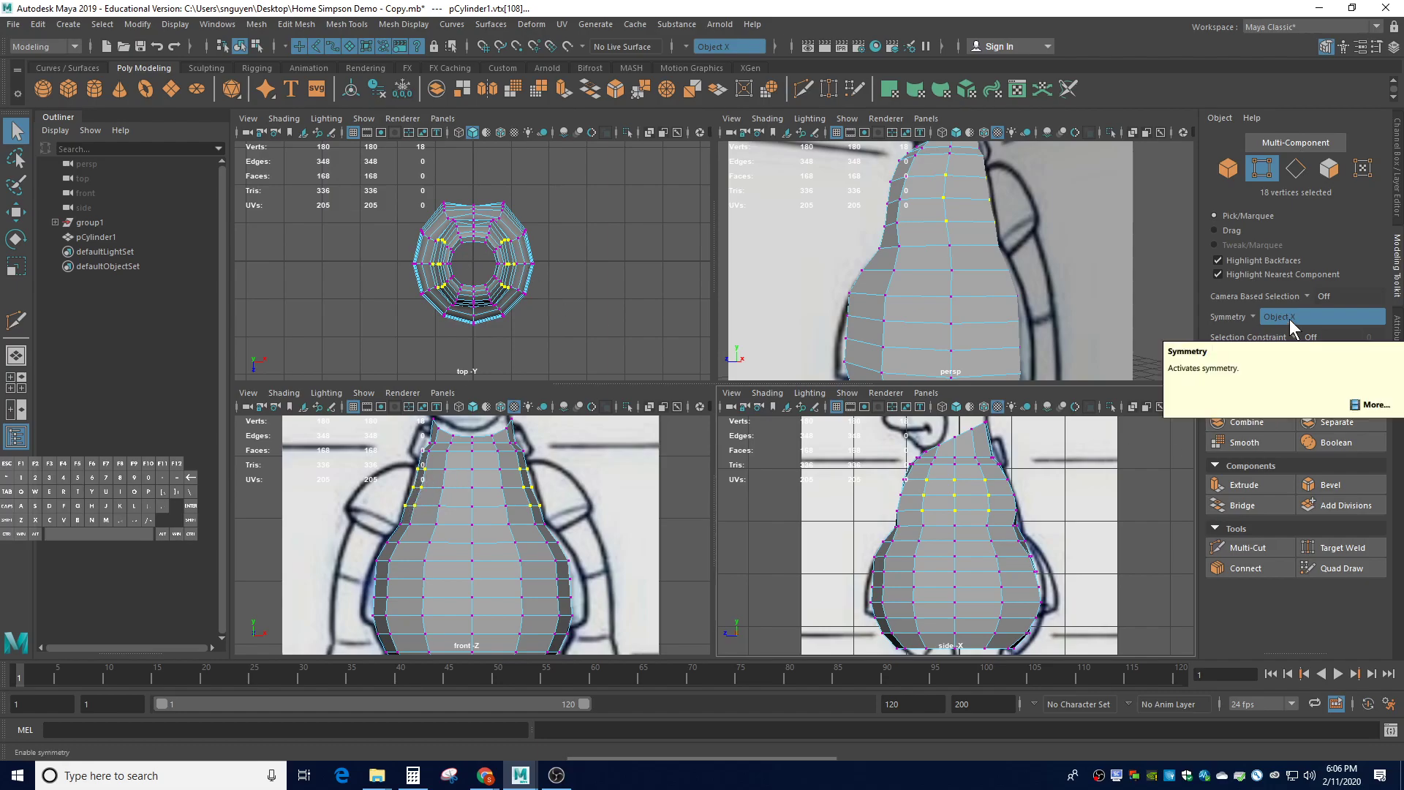
left_click(278, 26)
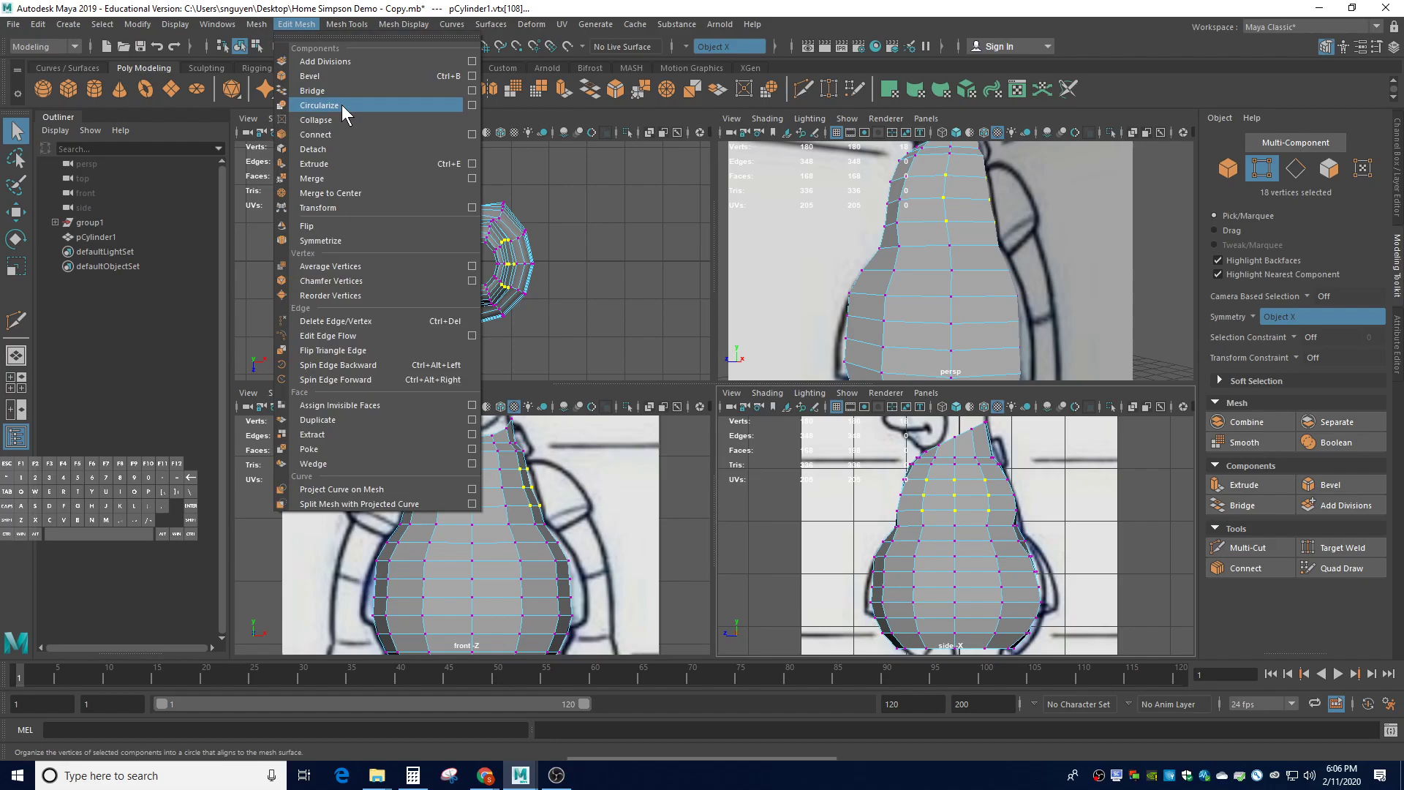
left_click(319, 105)
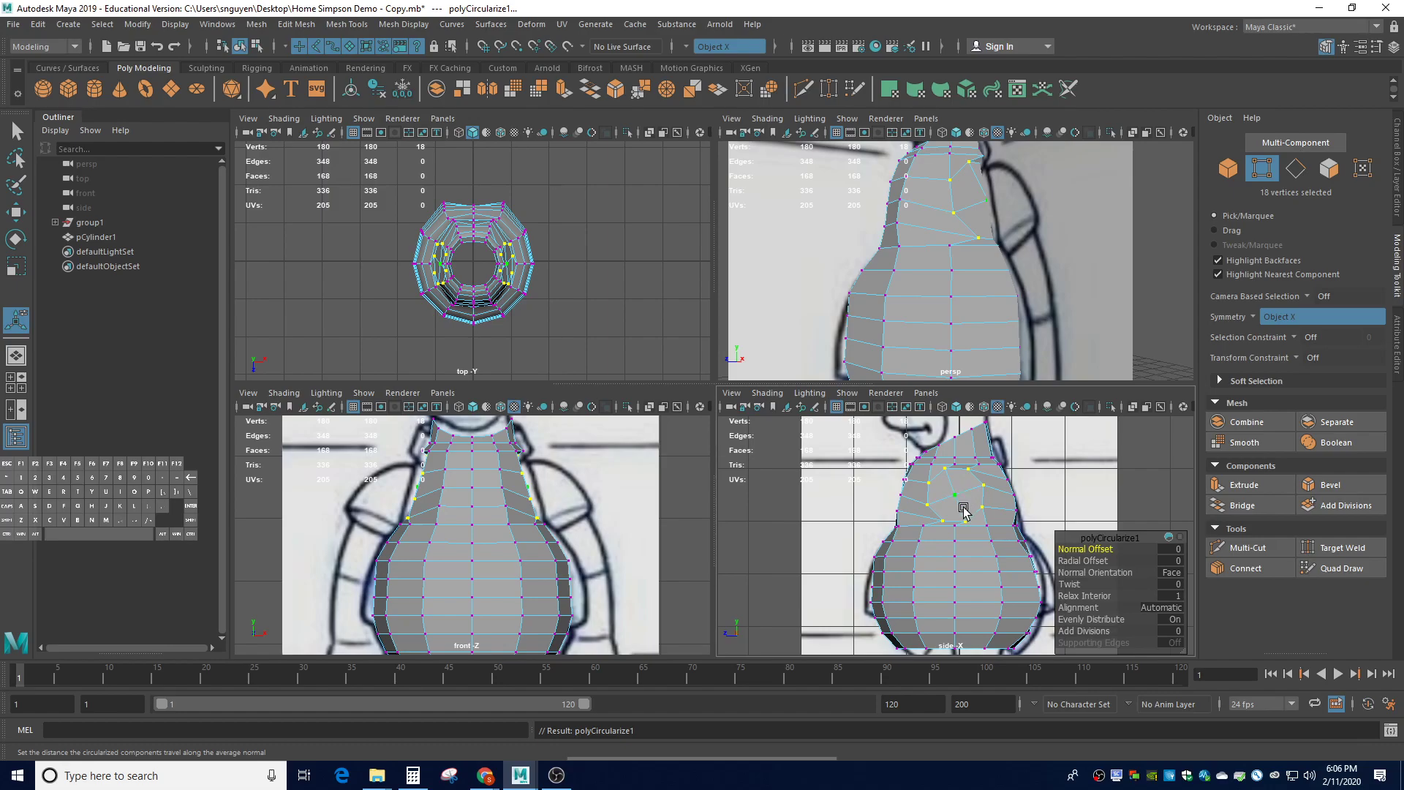
Rotate the circularized shoulder vertices about the X axis until the ring lines up with the torso's vertical and horizontal edges
key("e")
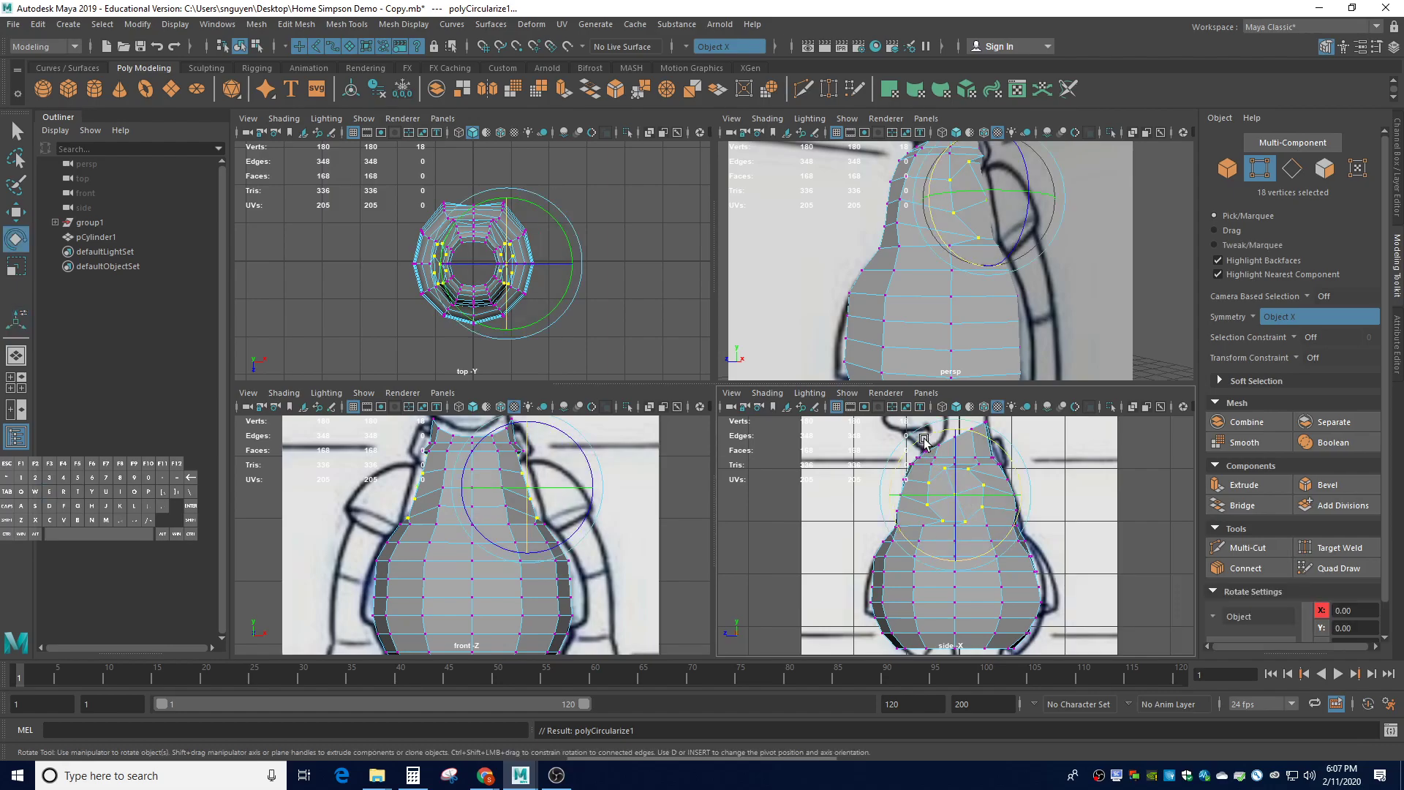
left_click_drag(923, 438, 948, 446)
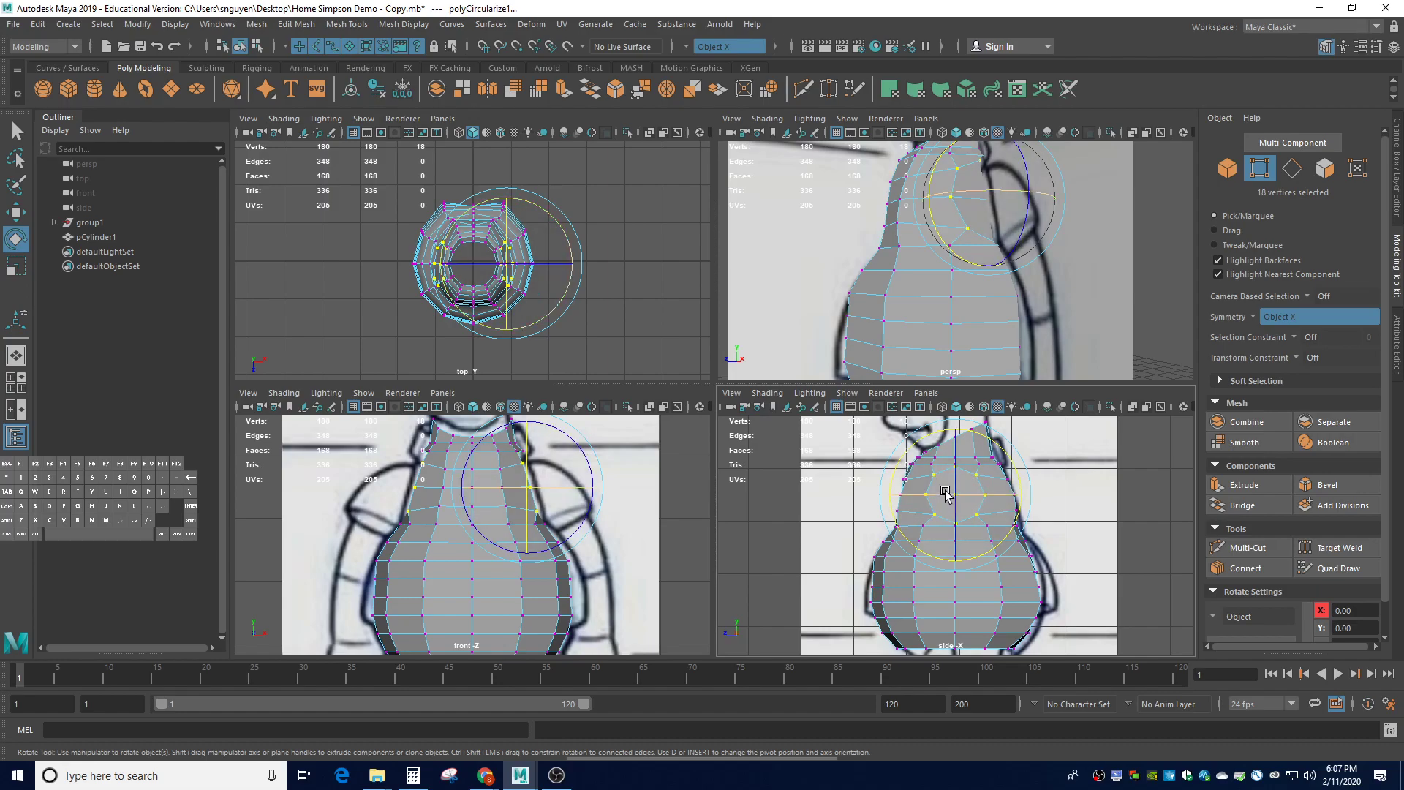
key("q")
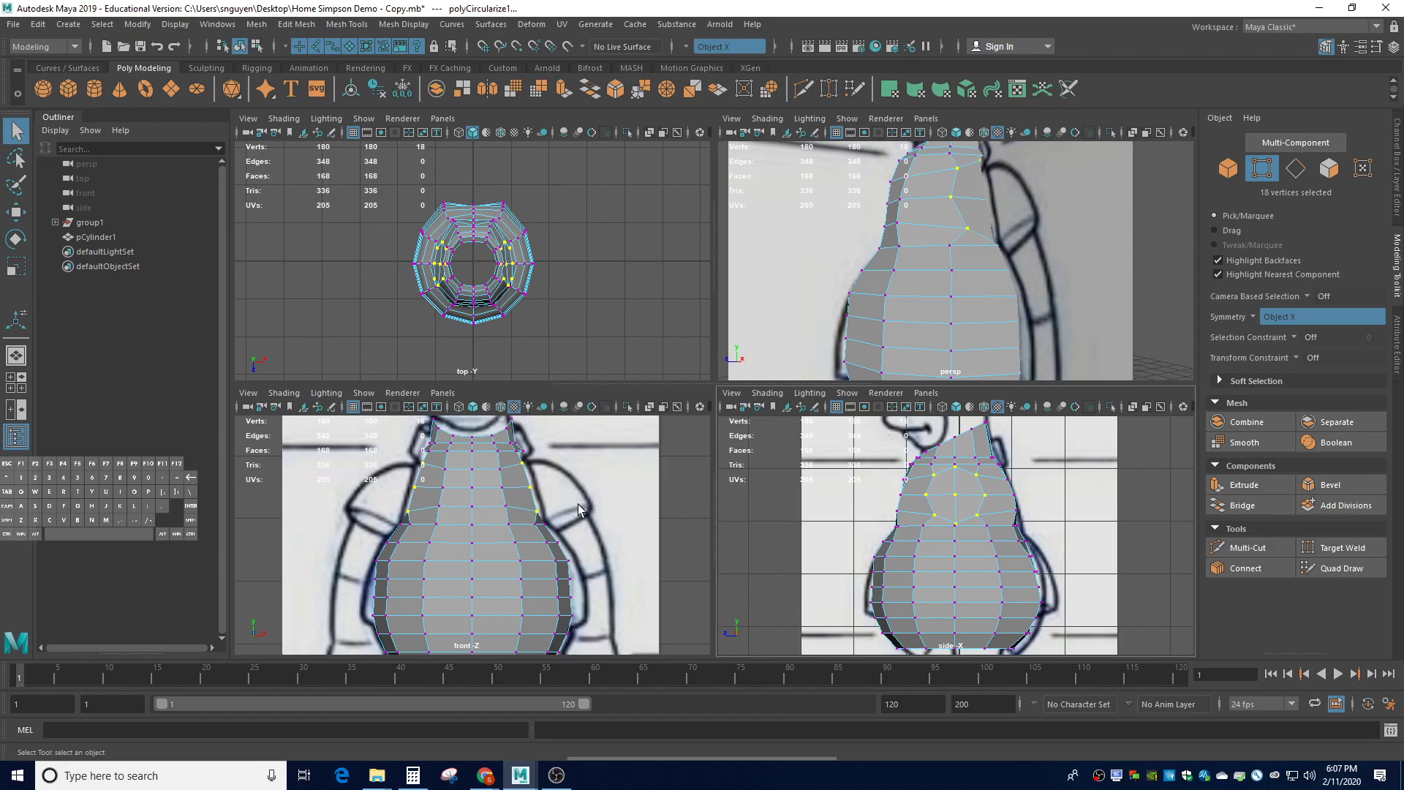
Try extruding the four faces of each shoulder circle outward by about 2.38 as arms
right_click_drag(948, 488, 955, 512)
left_click(957, 514)
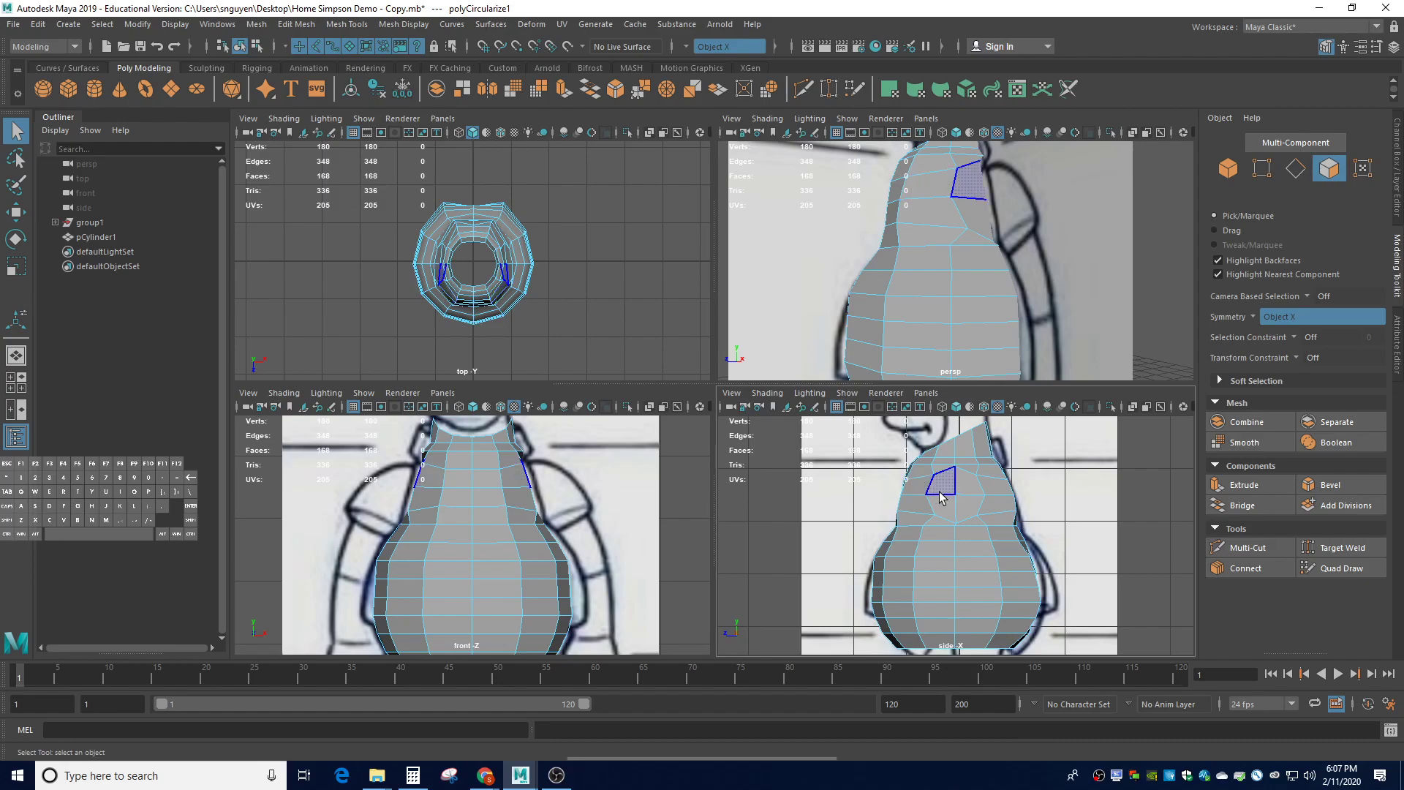
left_click(940, 488, "shift")
left_click(968, 487, "shift")
left_click(970, 509, "shift")
left_click(942, 508, "shift")
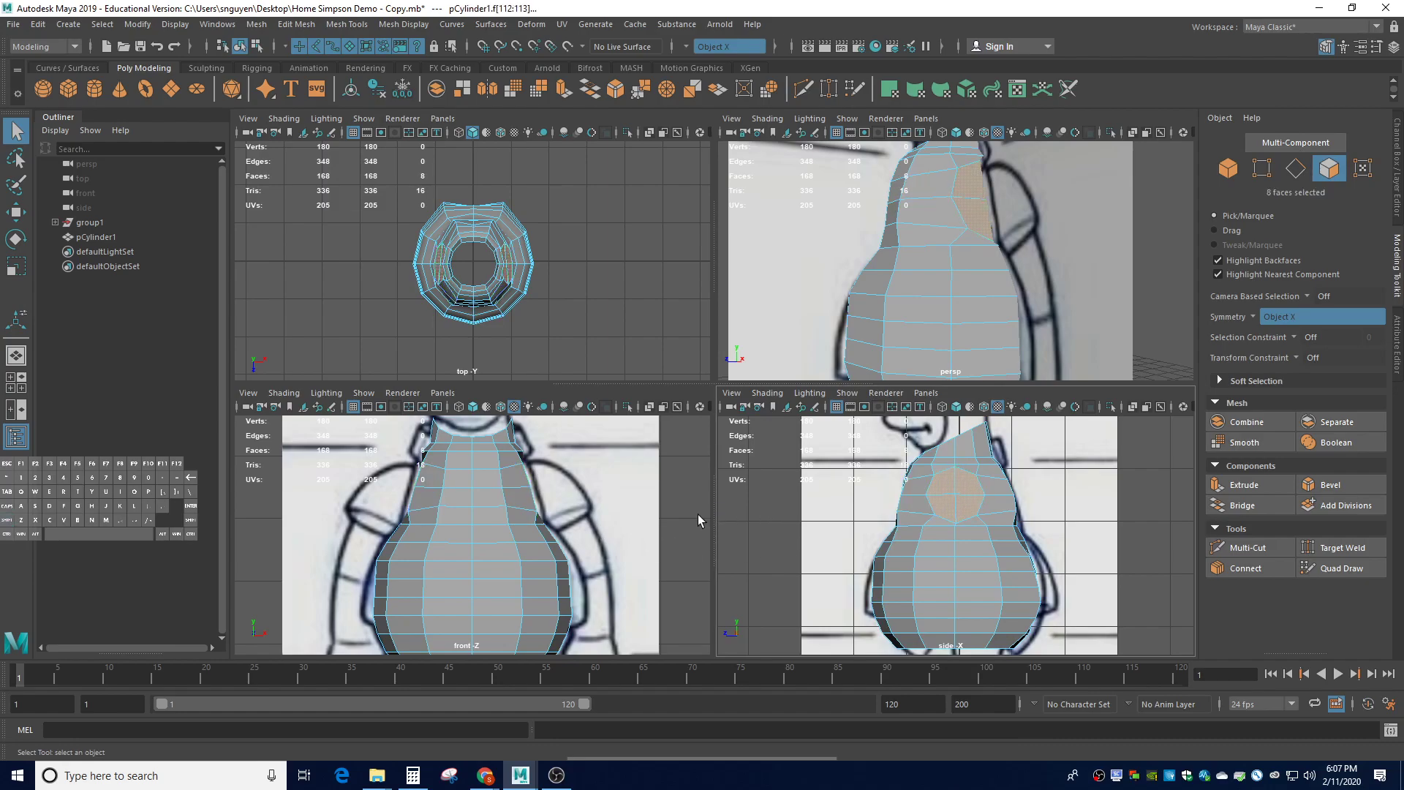
key("ctrl+e")
left_click_drag(392, 501, 255, 438)
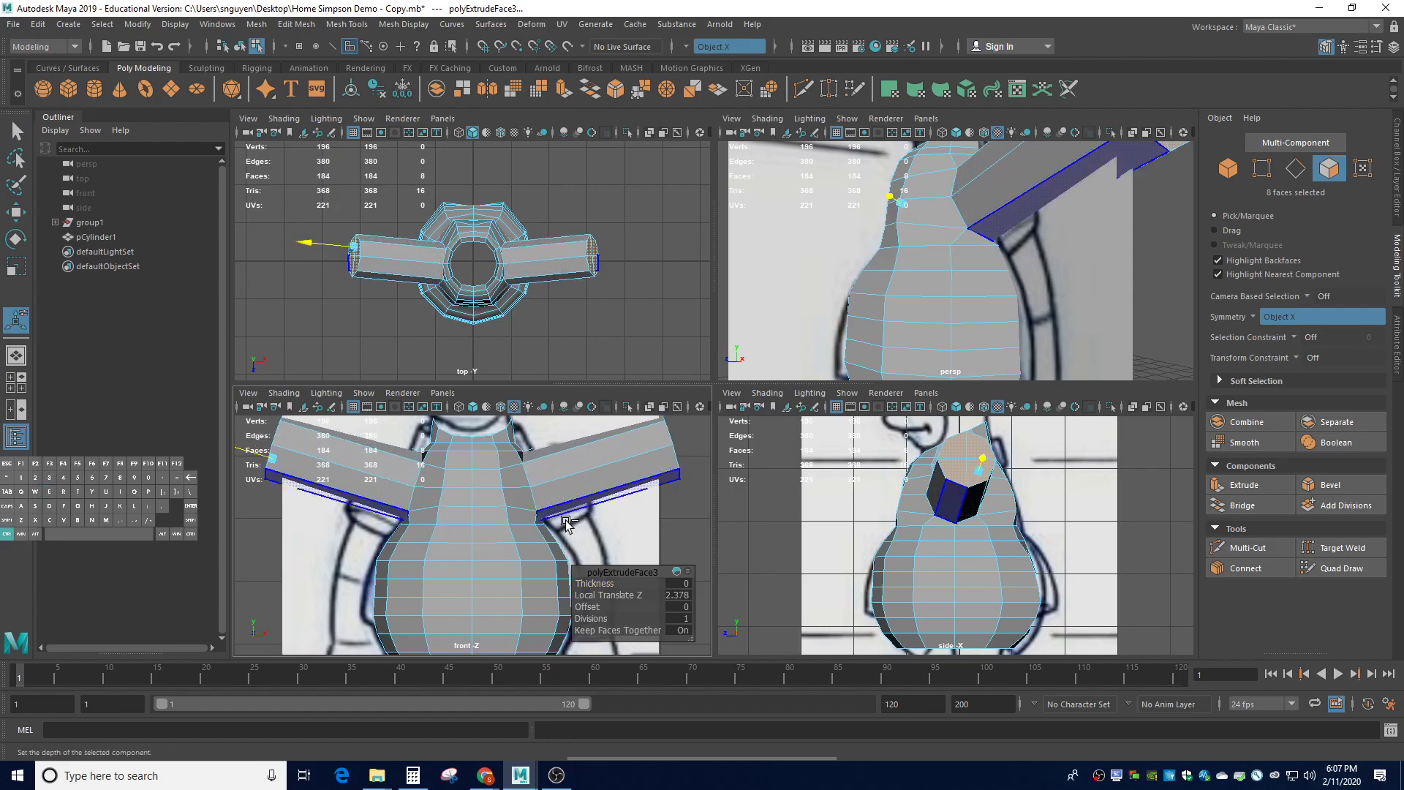
key("ctrl+z")
key("ctrl+z")
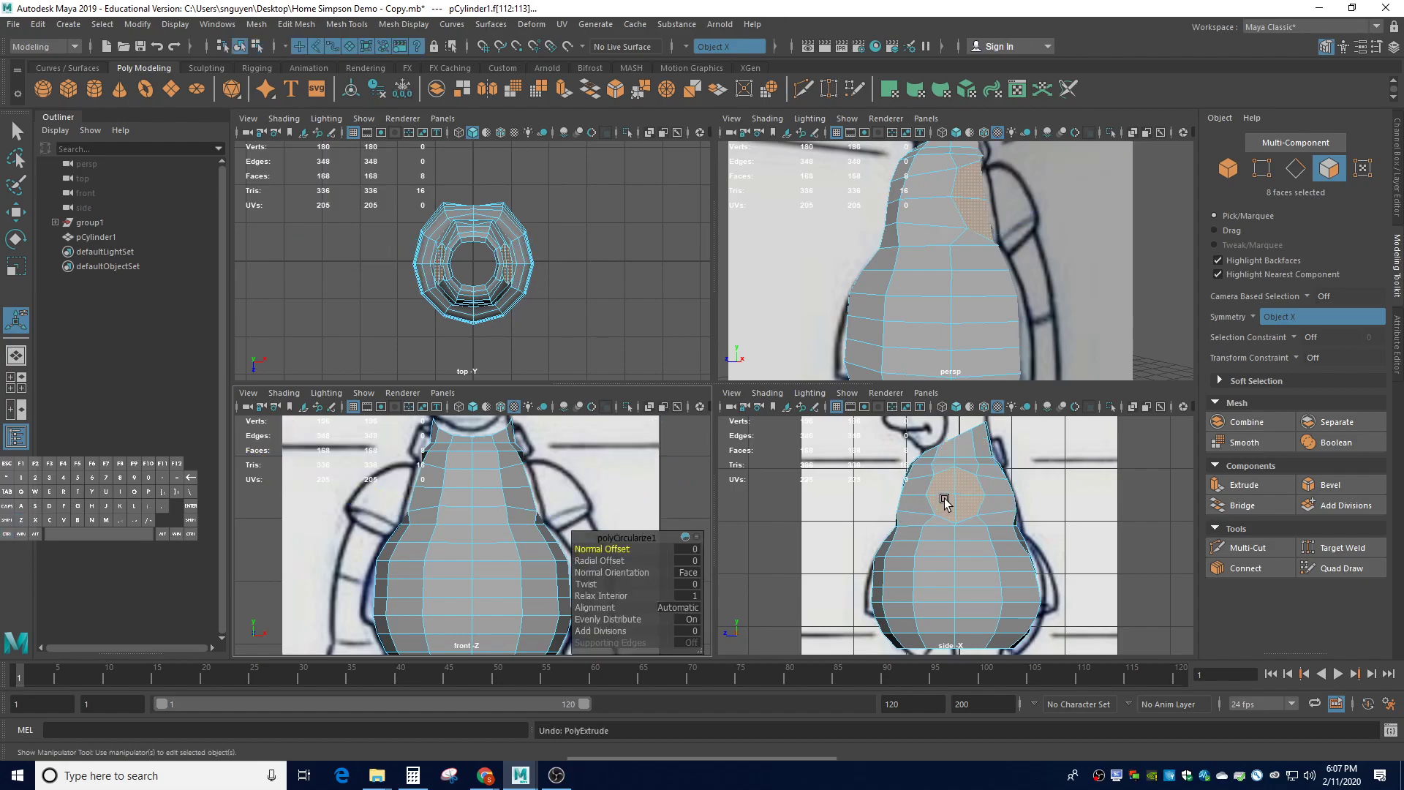
left_click(950, 495)
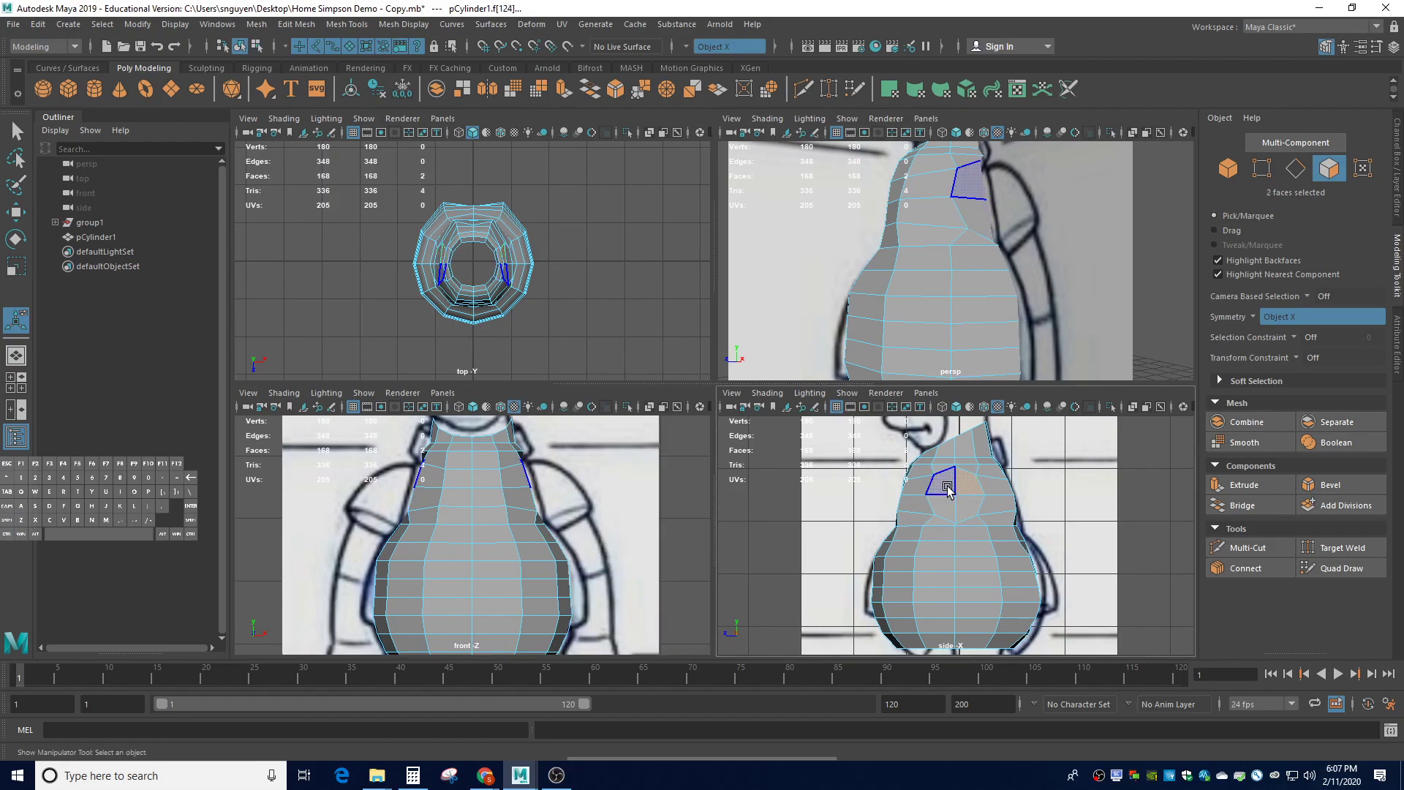
left_click(940, 503)
left_click(974, 509)
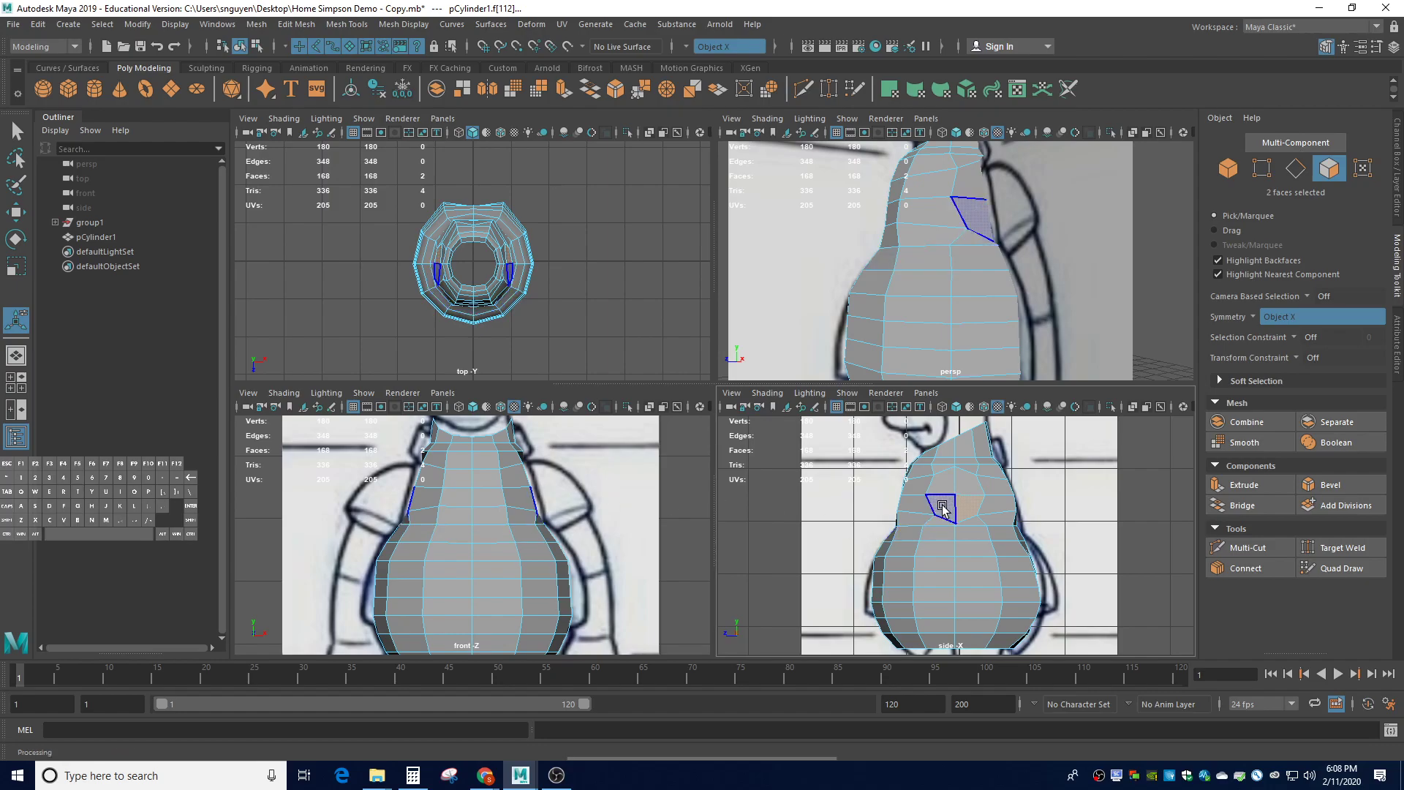
Move the center vertex of the shoulder circle to a world X position of 1
right_click_drag(947, 371, 901, 377)
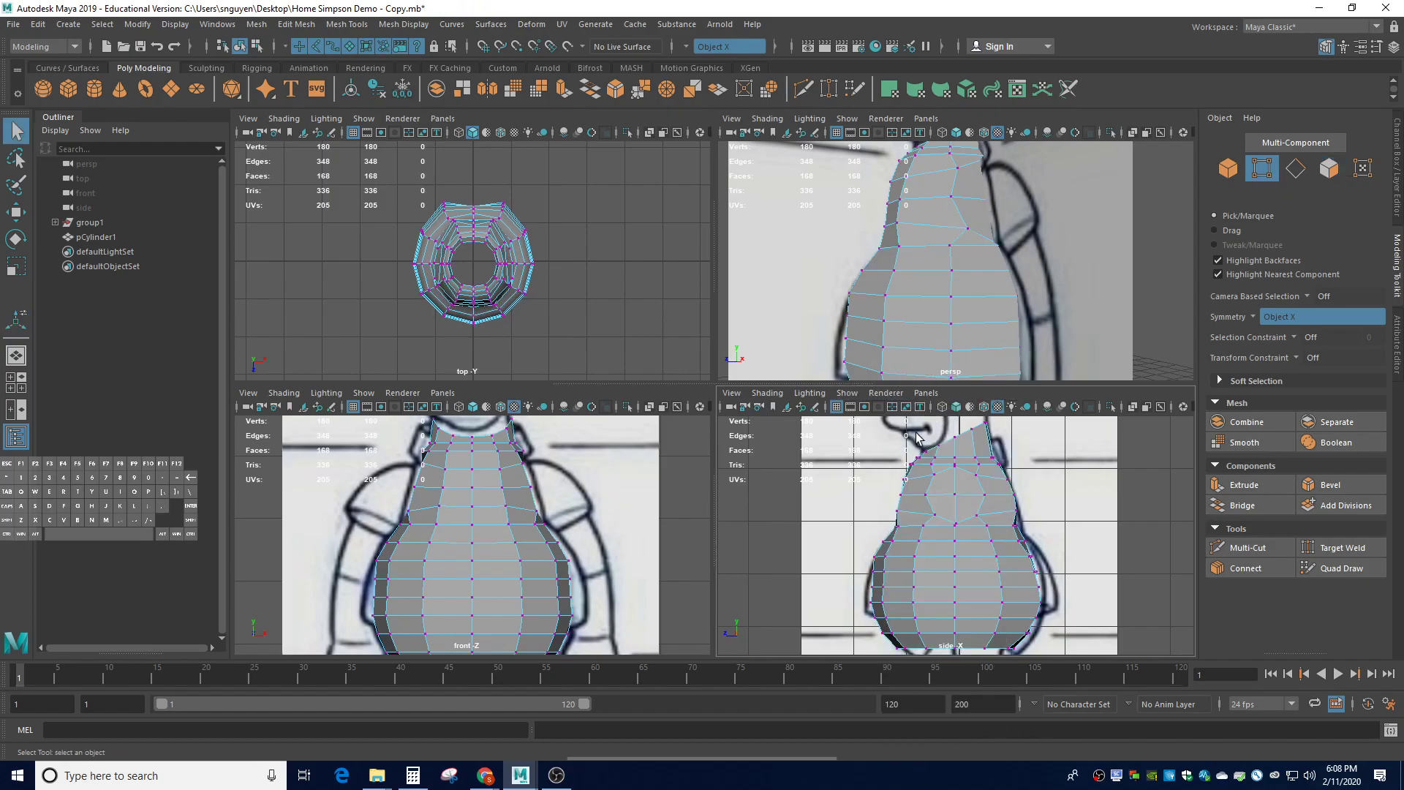
left_click(956, 495)
key("w")
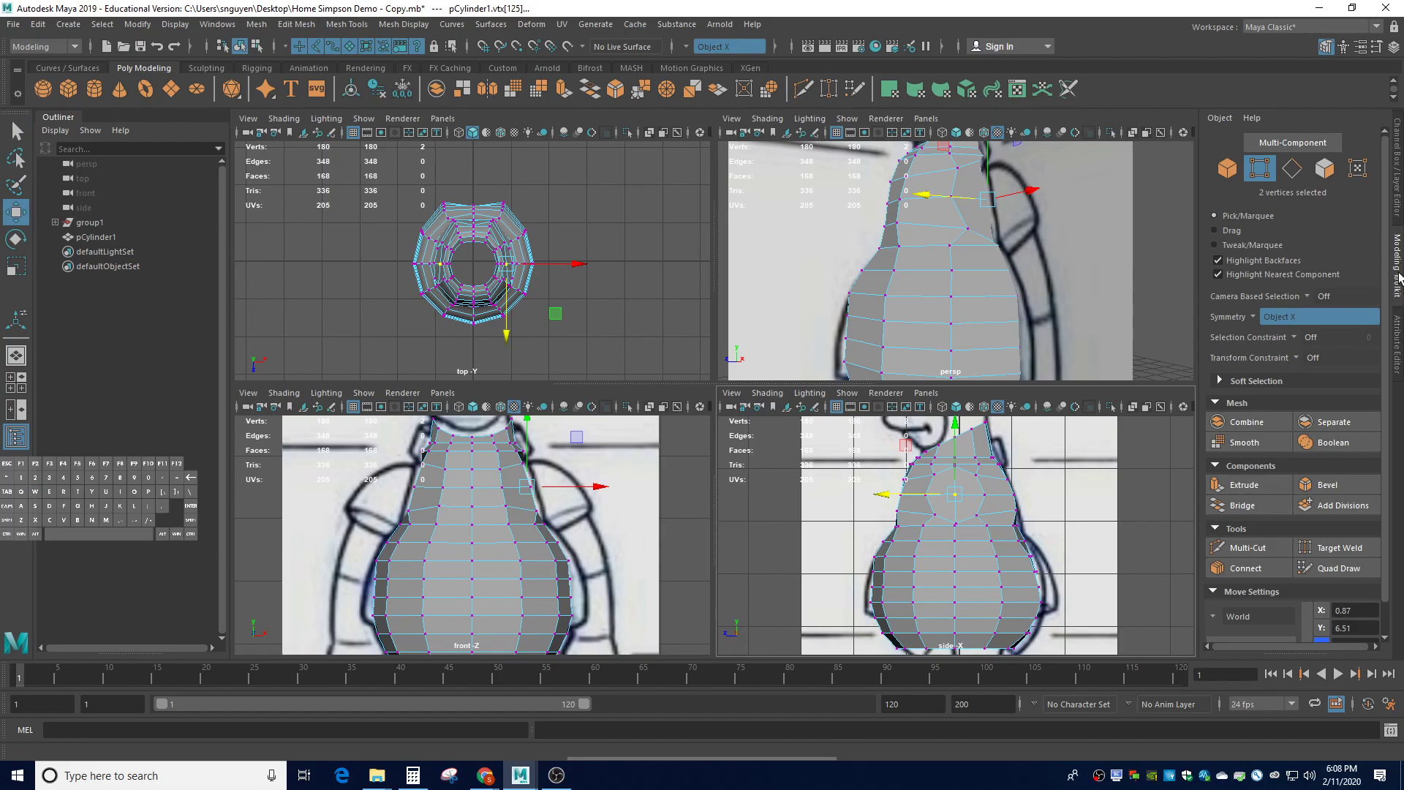
scroll(1349, 607, "down", 1)
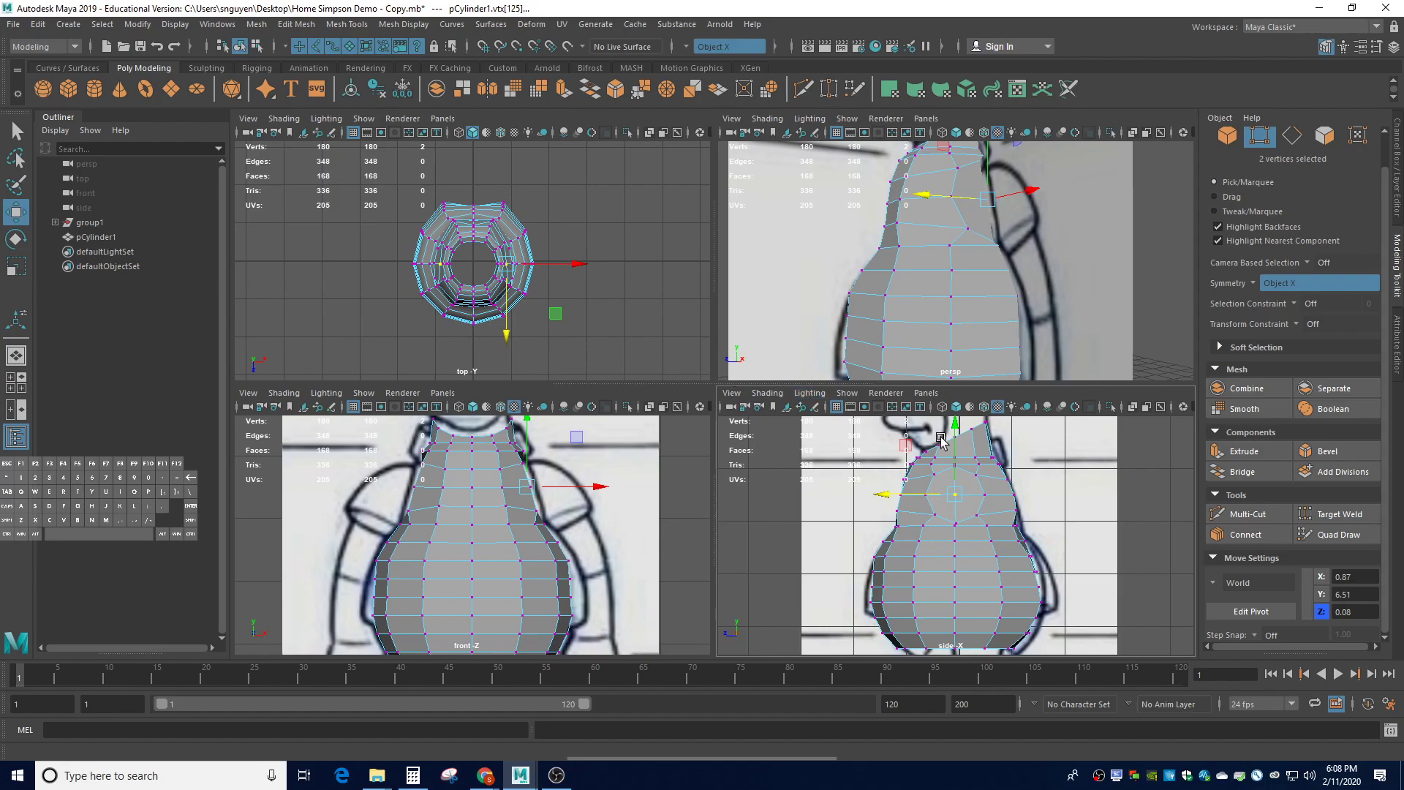
left_click(1355, 577)
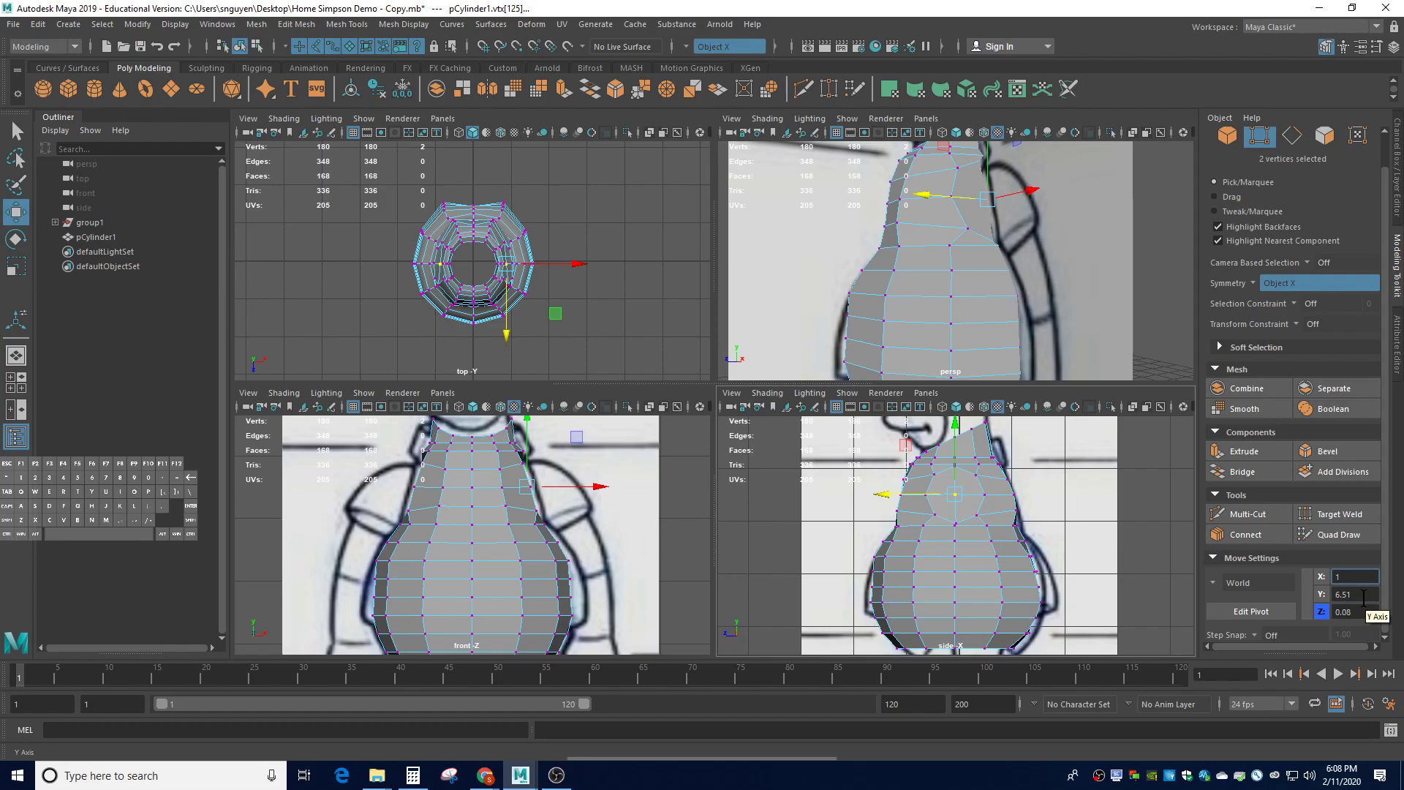
key("Return")
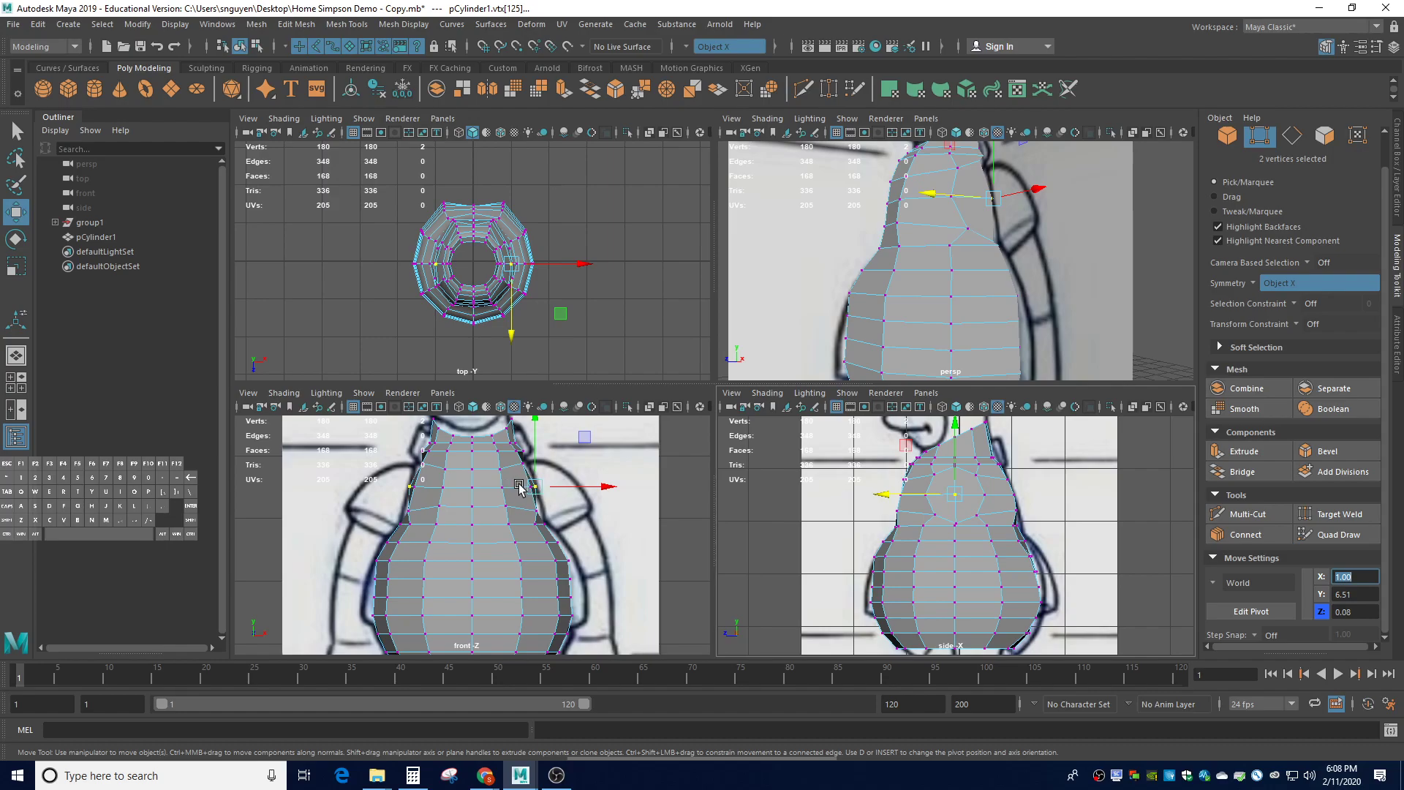
Set the world X position of the shoulder circle's top vertex to 1
left_click(956, 476)
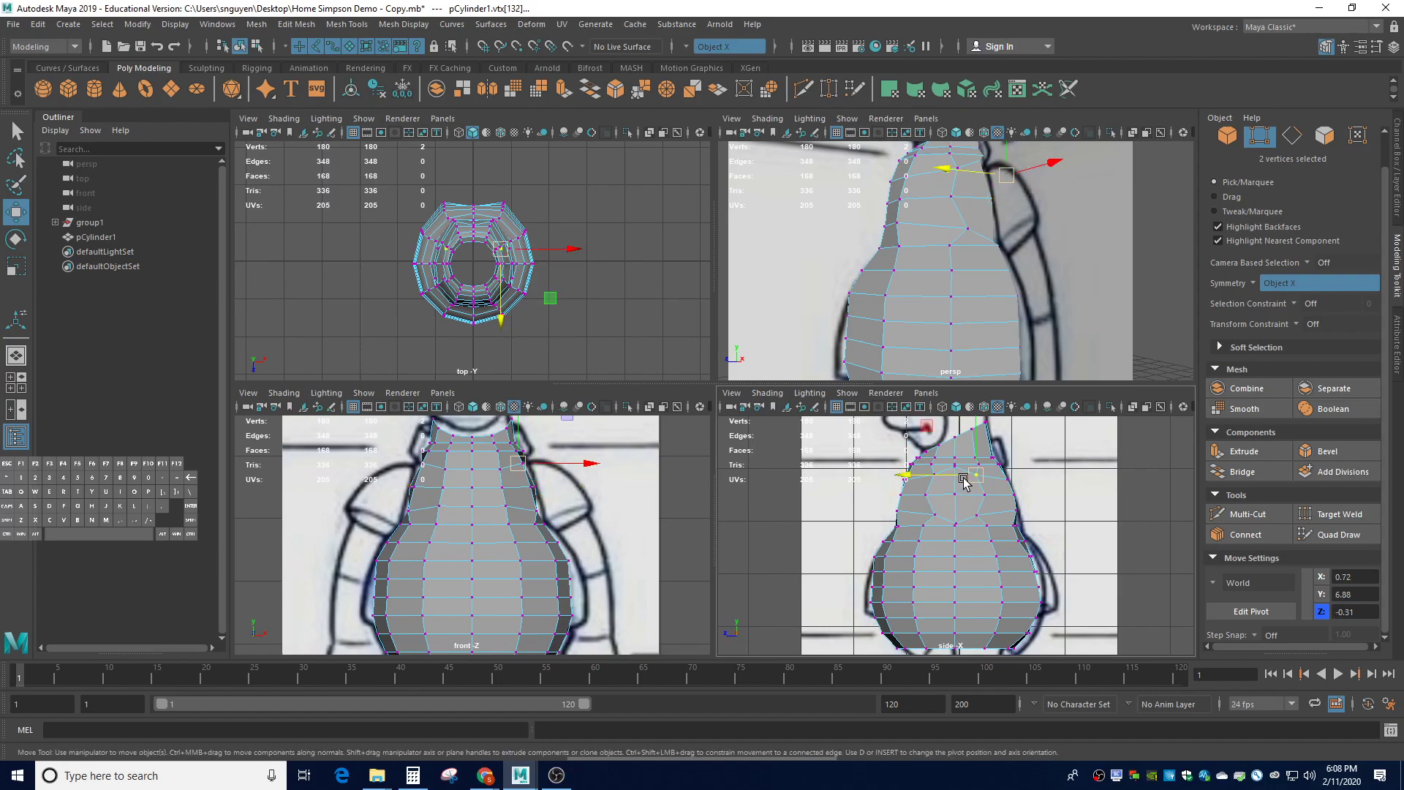
left_click(954, 466)
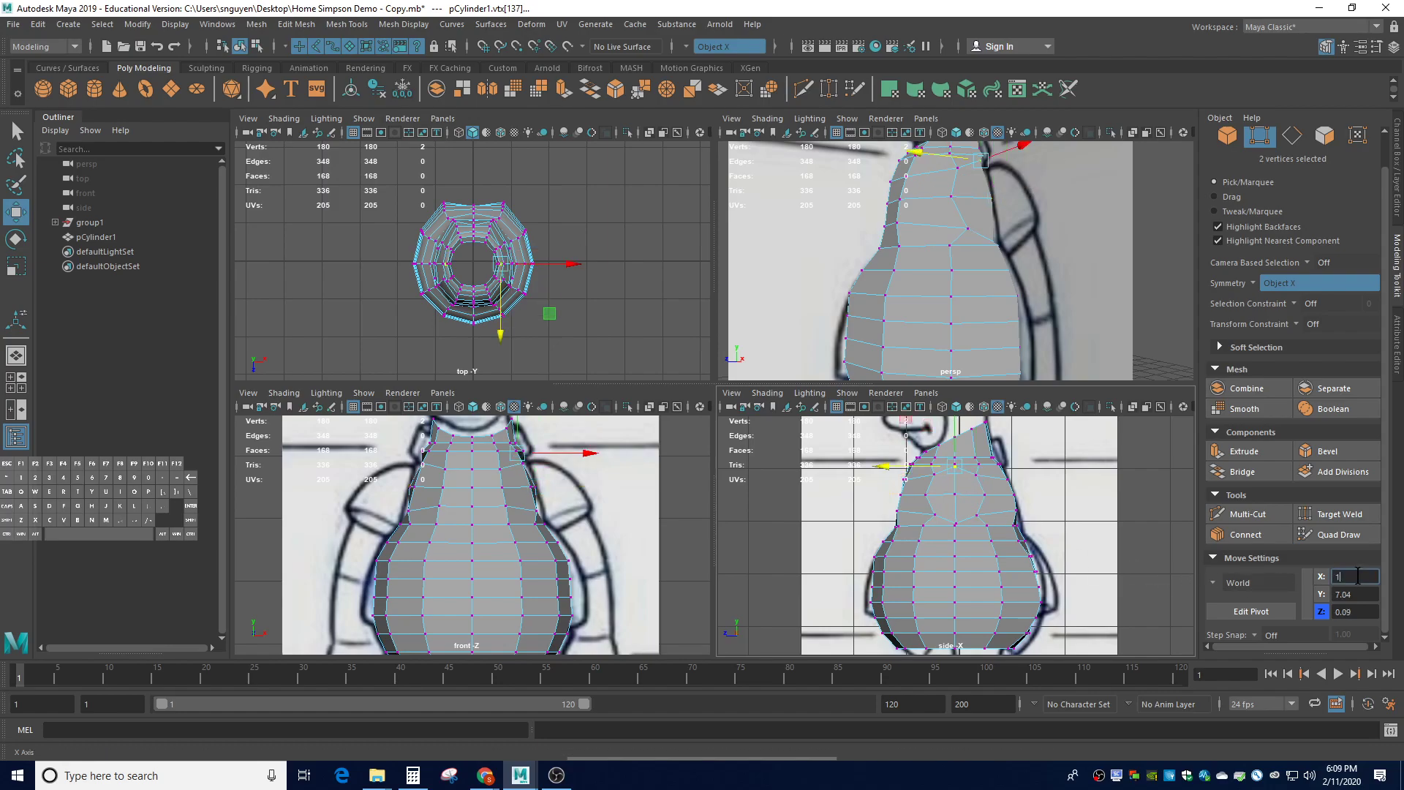
left_click(1358, 576)
type("1")
key("Return")
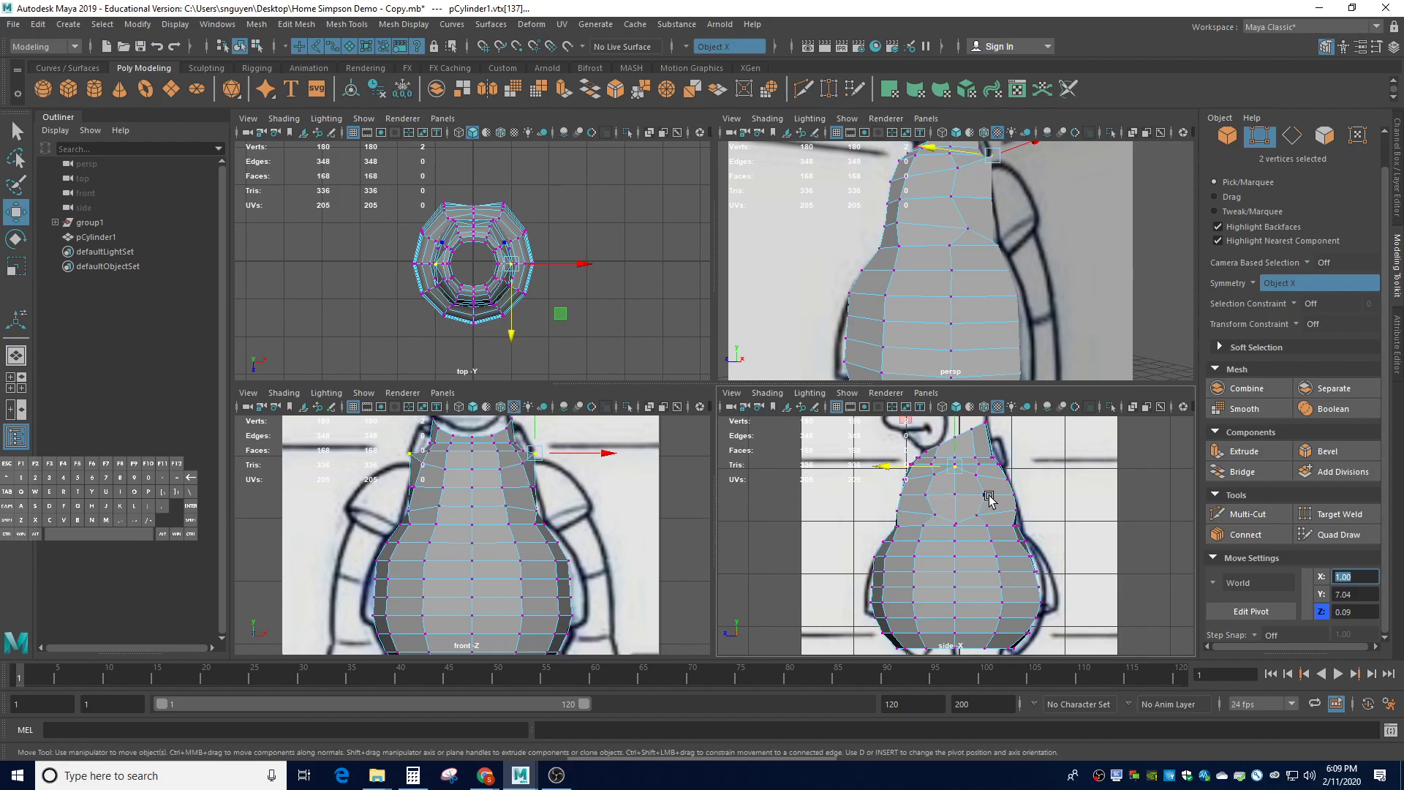
Set the world X position of the shoulder circle's upper, middle and lower rear vertices to 1
left_click(977, 475)
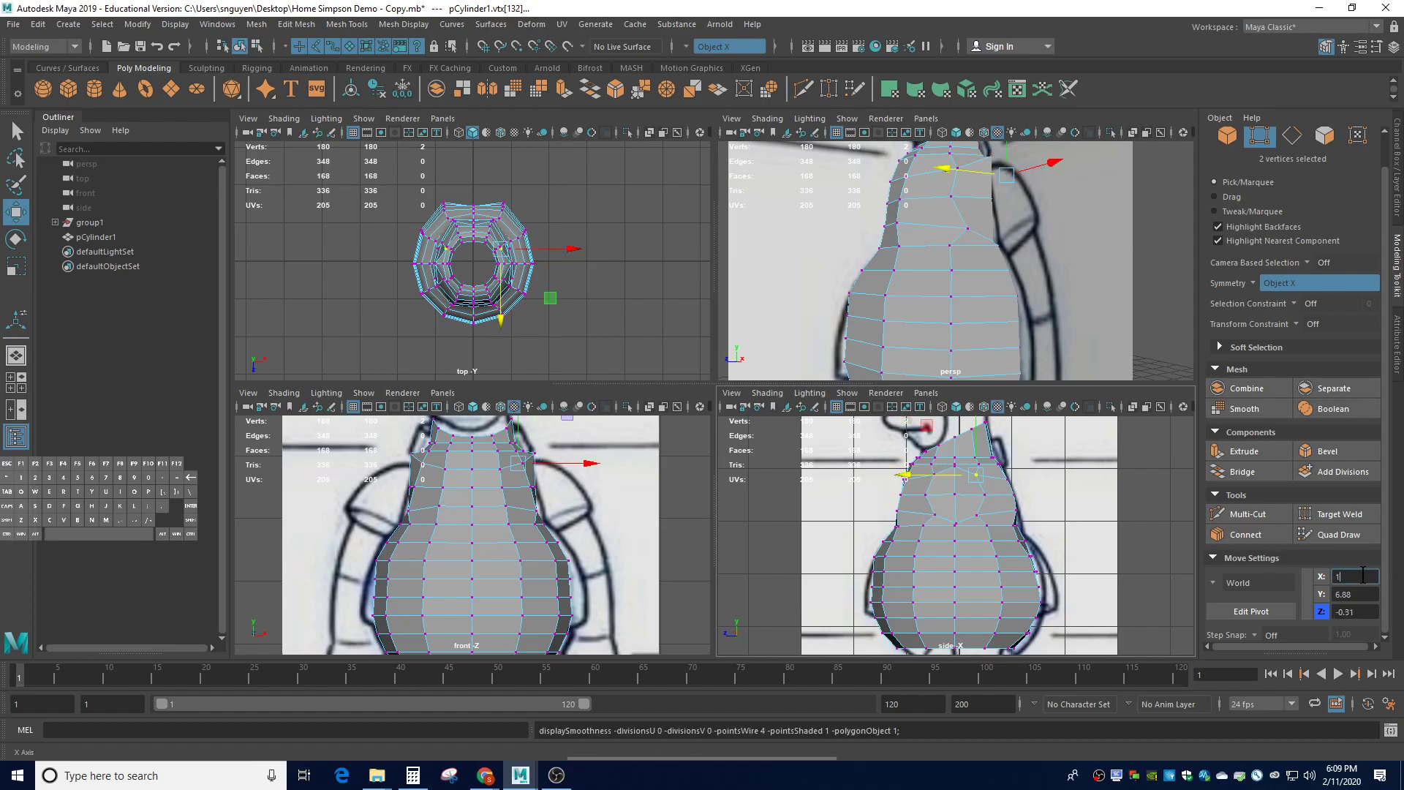
left_click(1362, 576)
type("1")
left_click(994, 495)
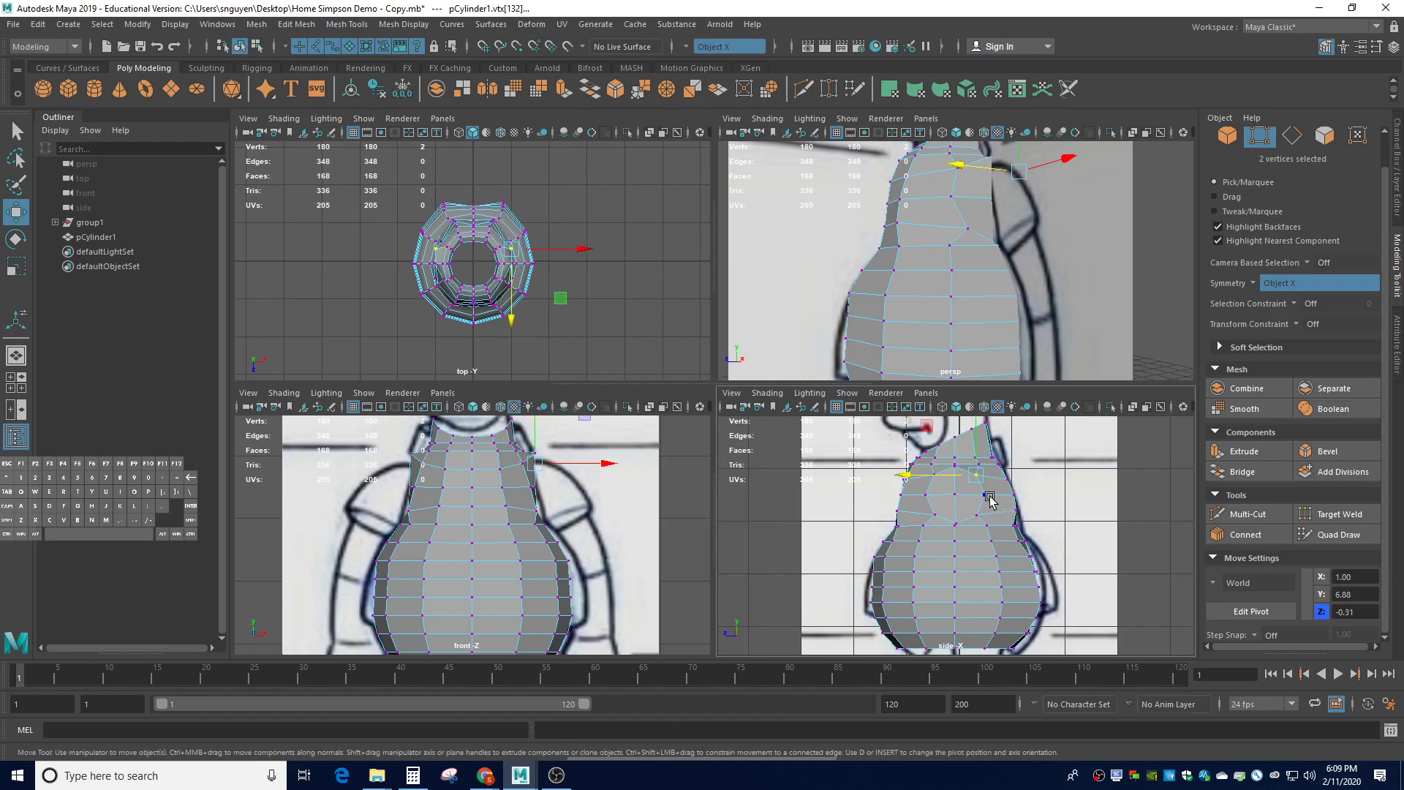
left_click(1364, 577)
type("1")
key("Return")
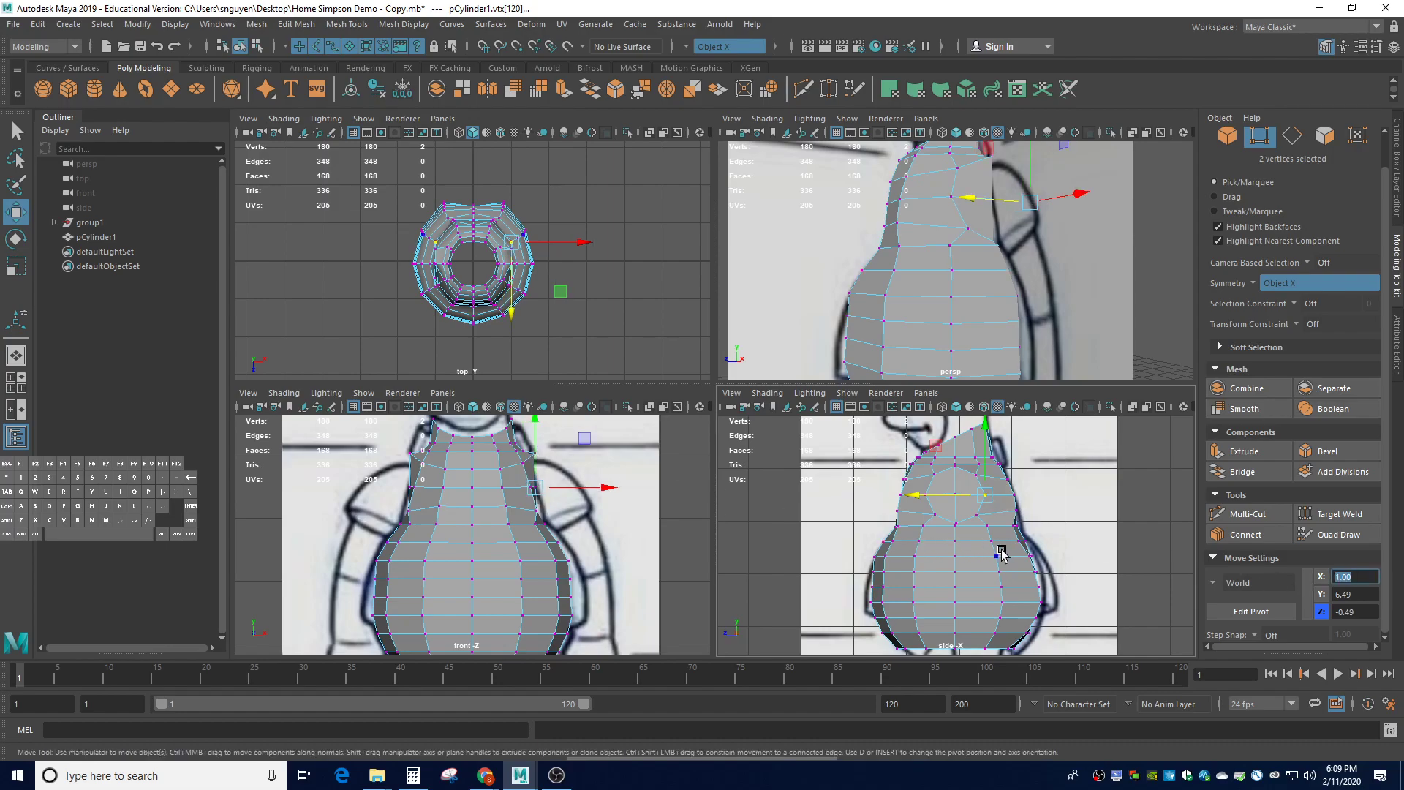
left_click(977, 514)
left_click(1358, 577)
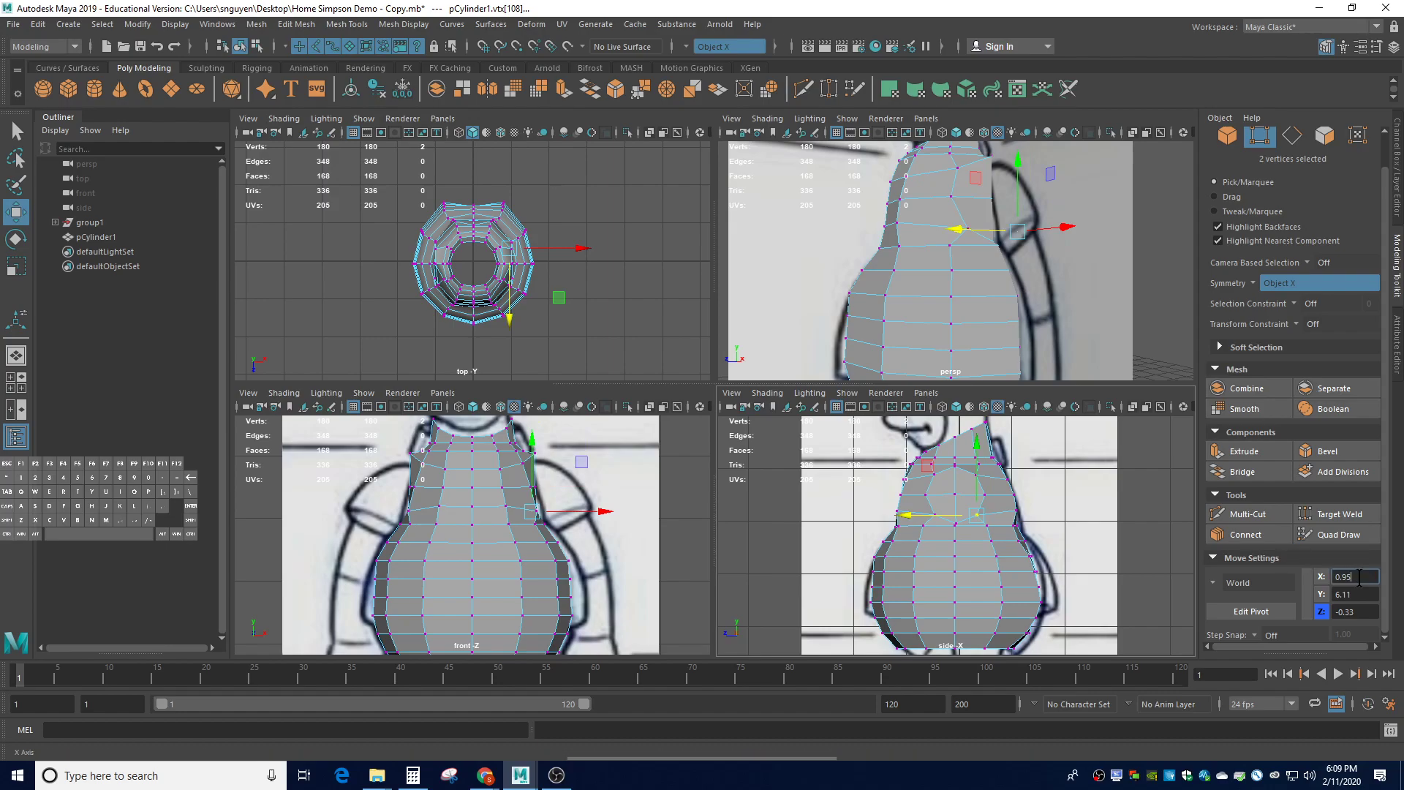
key("Return")
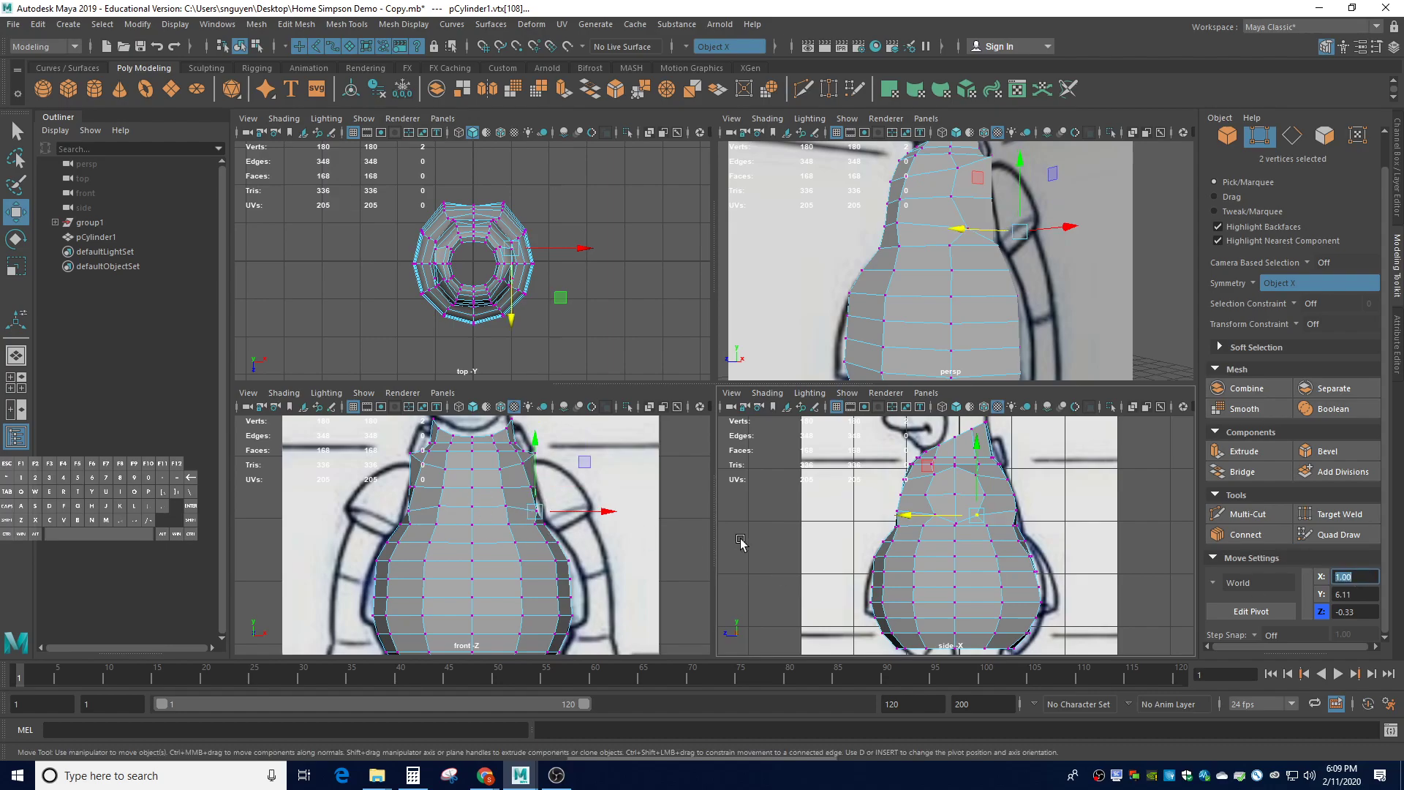
Set the world X position of the shoulder circle's bottom vertex to 1
left_click(956, 524)
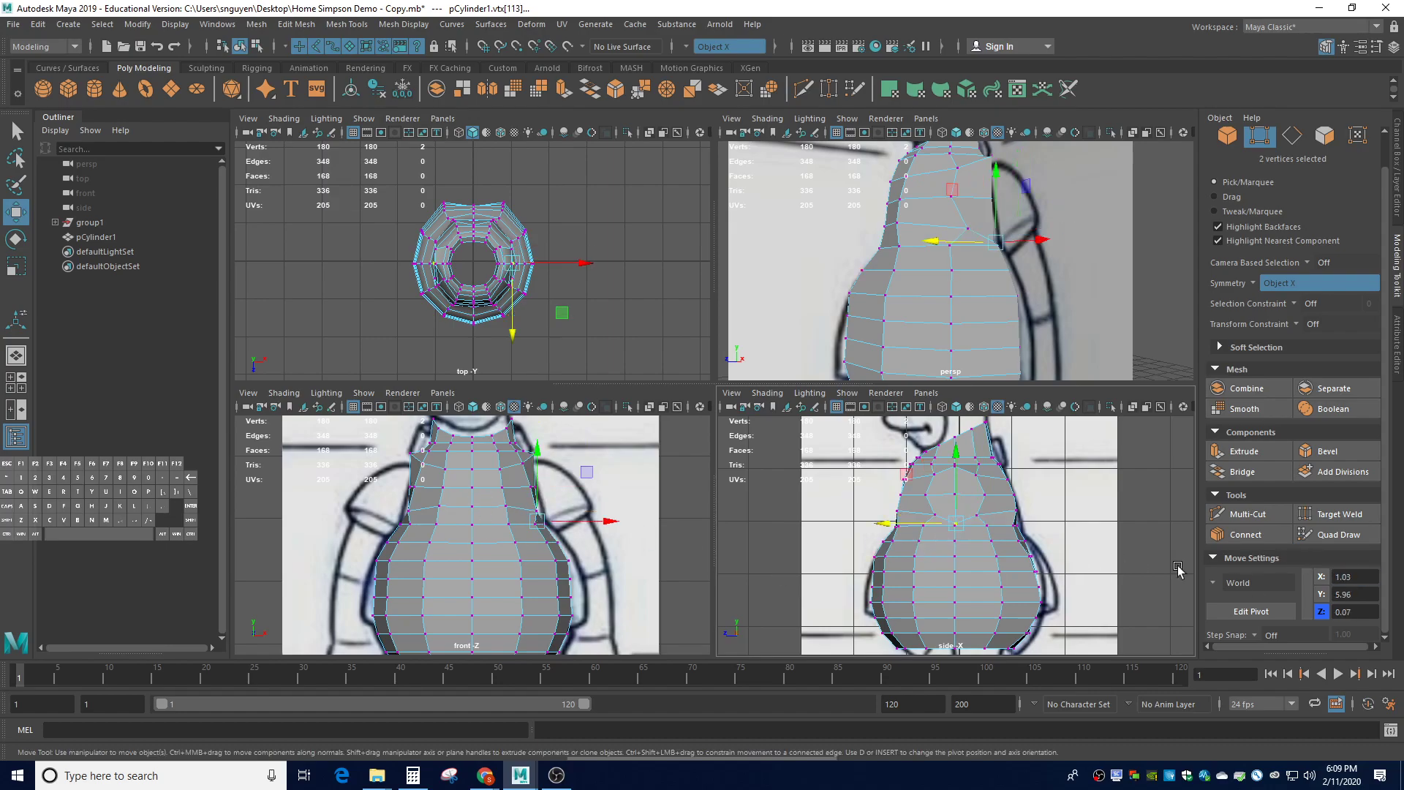
scroll(958, 504, "up", 5)
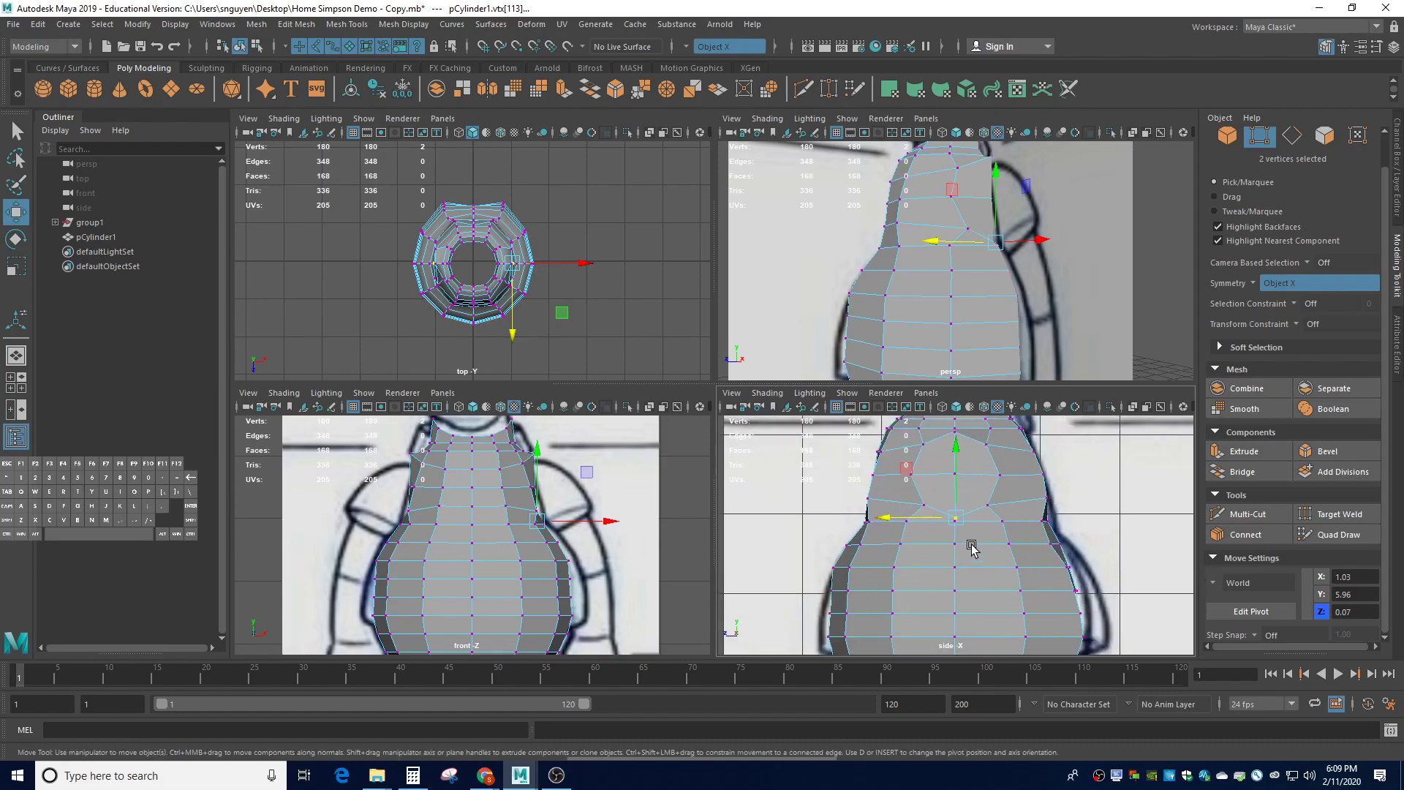
left_click(1360, 575)
type("1")
key("Return")
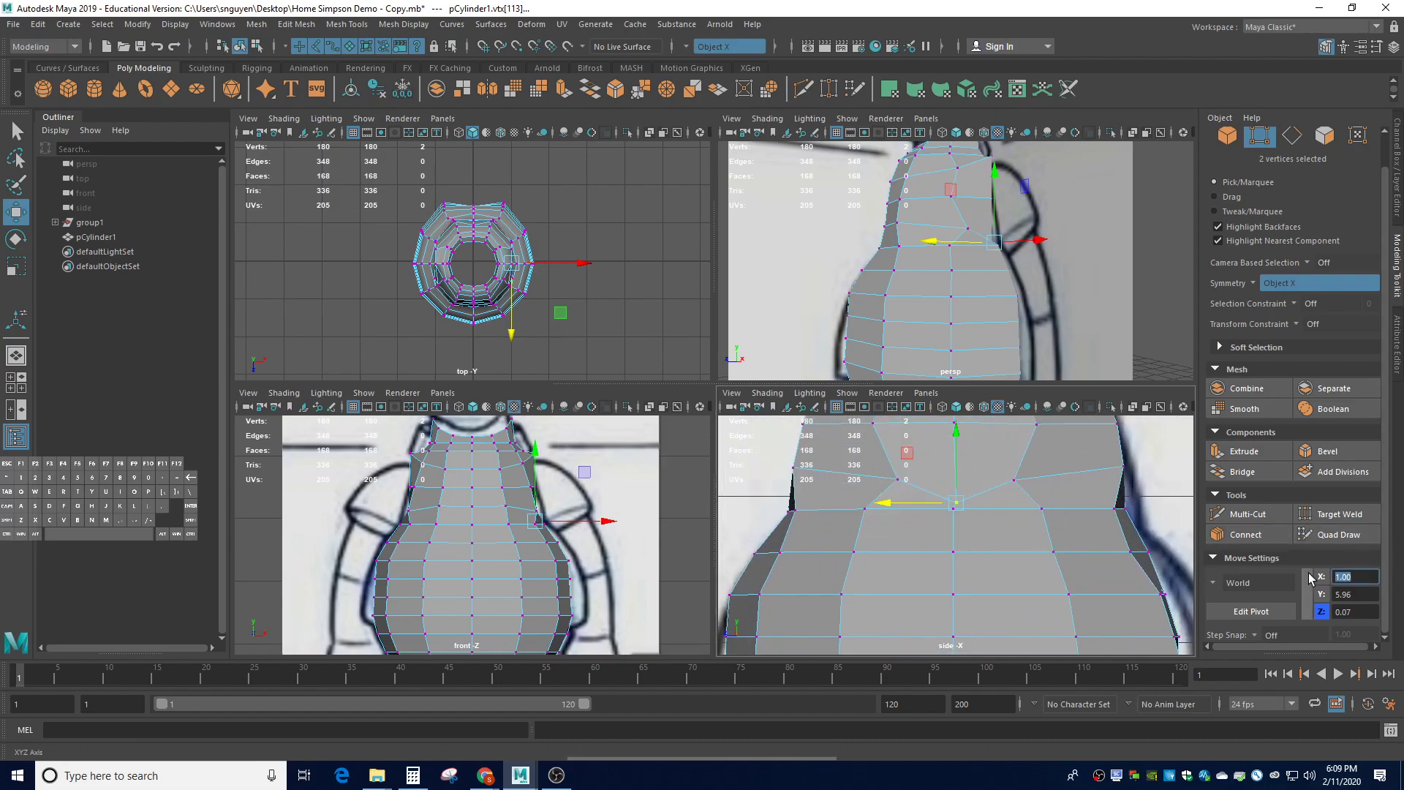
Set the world X position of the shoulder circle's lower and middle front vertices to 1
left_click(901, 481)
key("1")
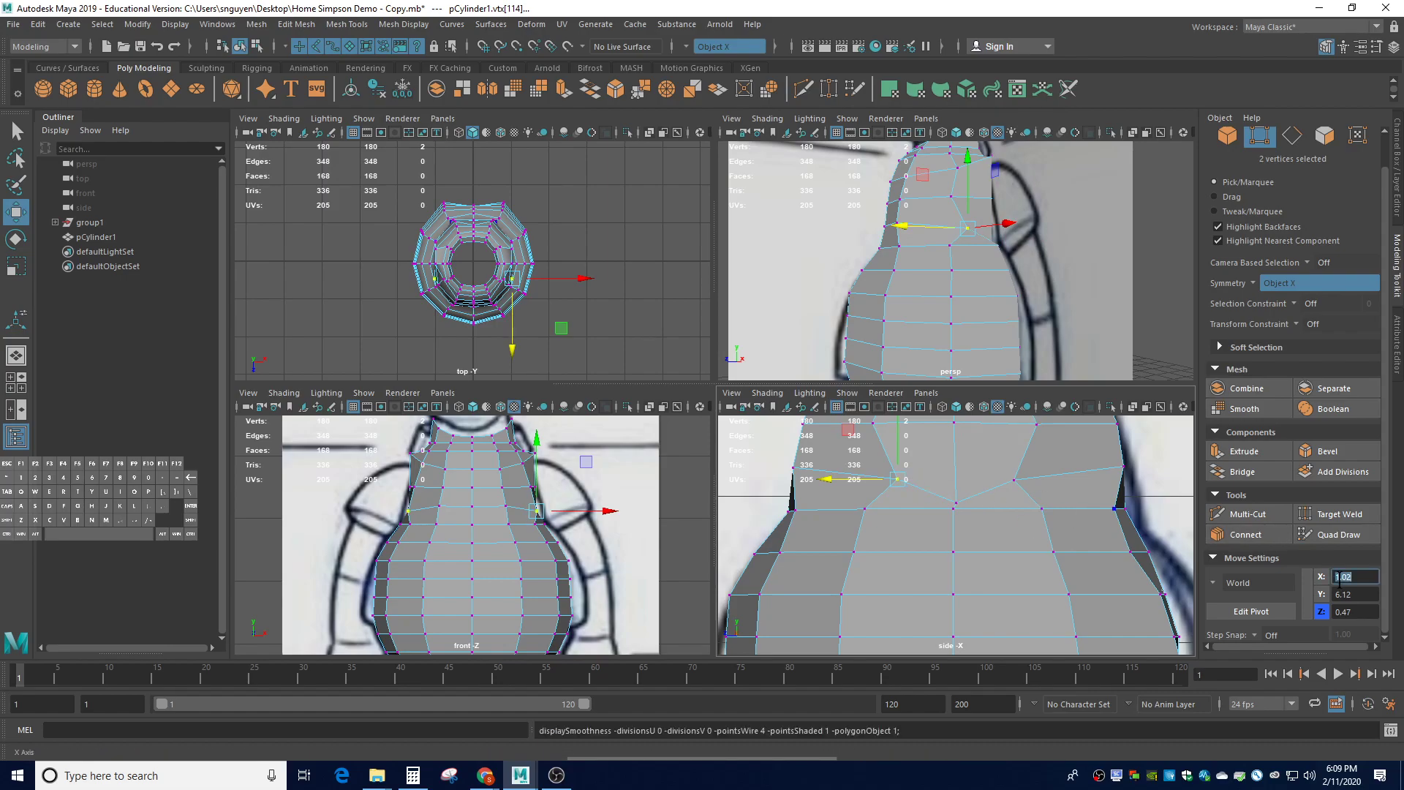
left_click(1339, 579)
type("1")
key("Return")
scroll(923, 495, "down", 8)
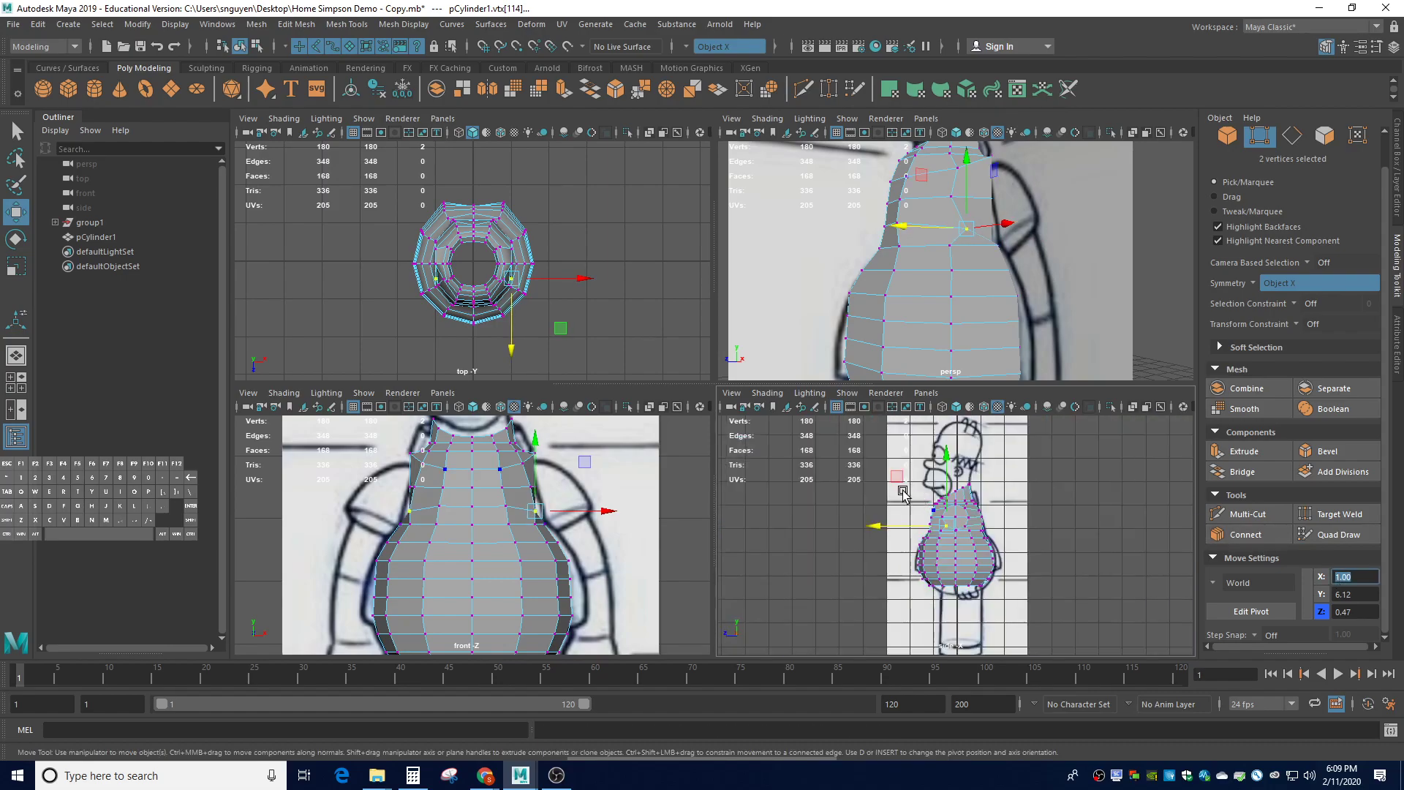
scroll(939, 504, "up", 5)
left_click(925, 495)
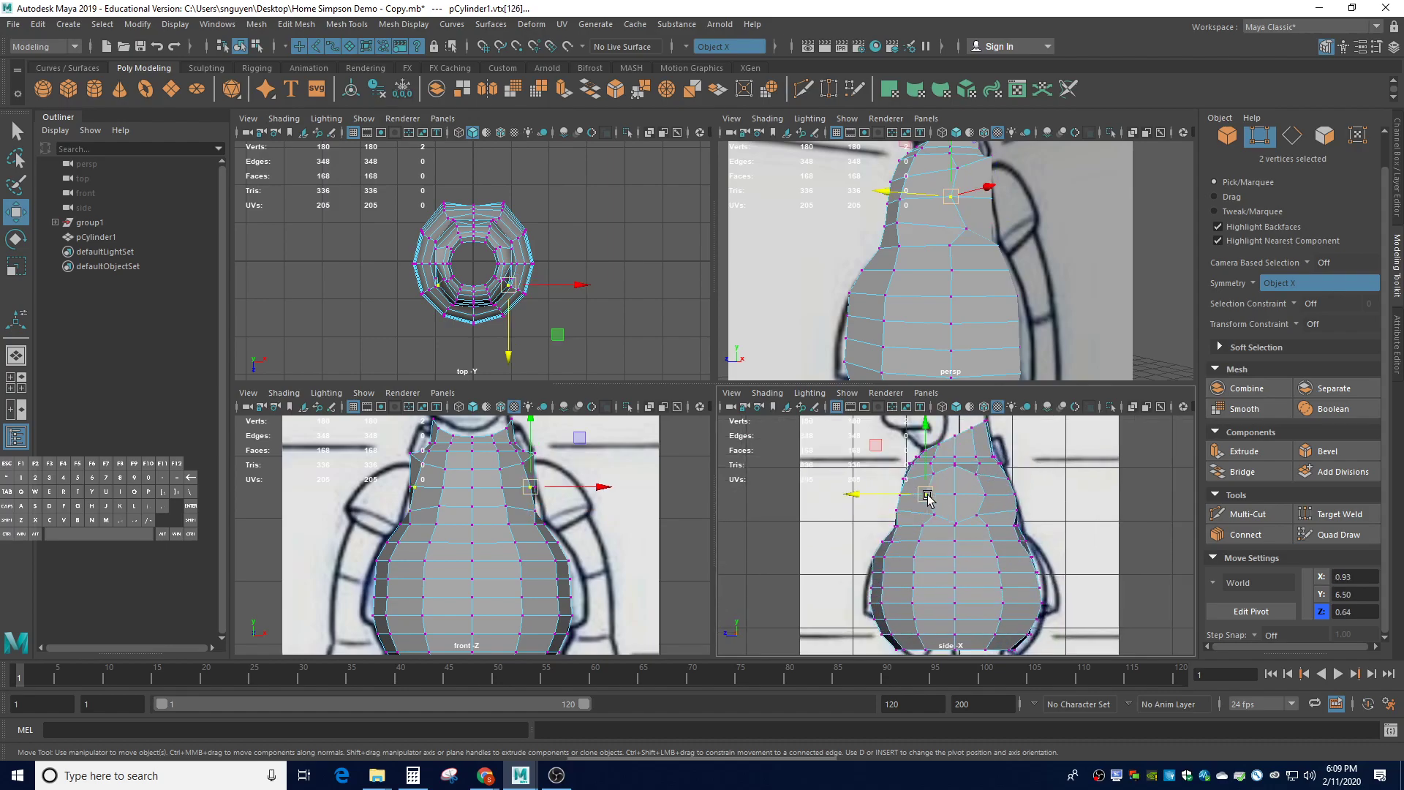
left_click(1348, 577)
key("Return")
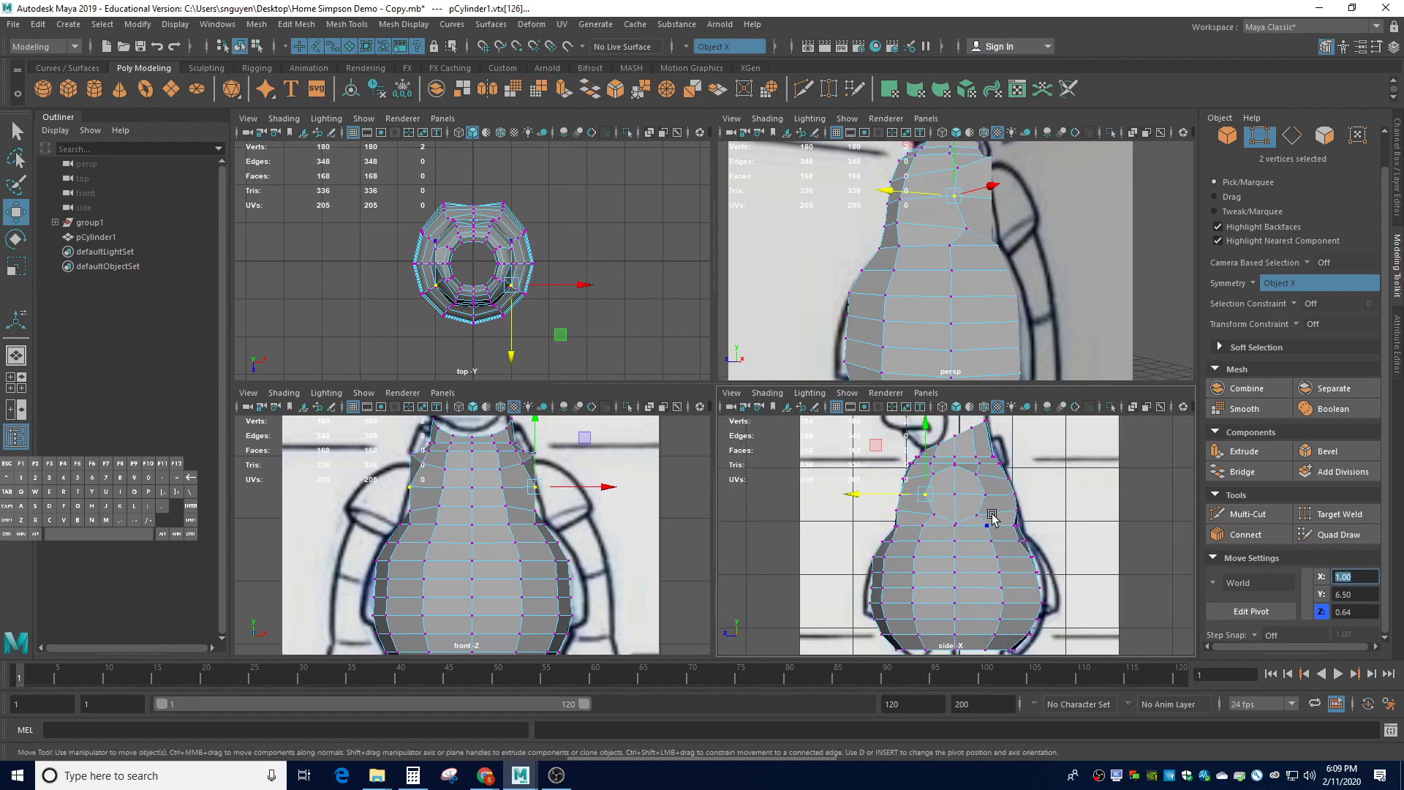
Set the world X position of the shoulder circle's upper front vertex to 1
left_click(937, 480)
double_click(1345, 575)
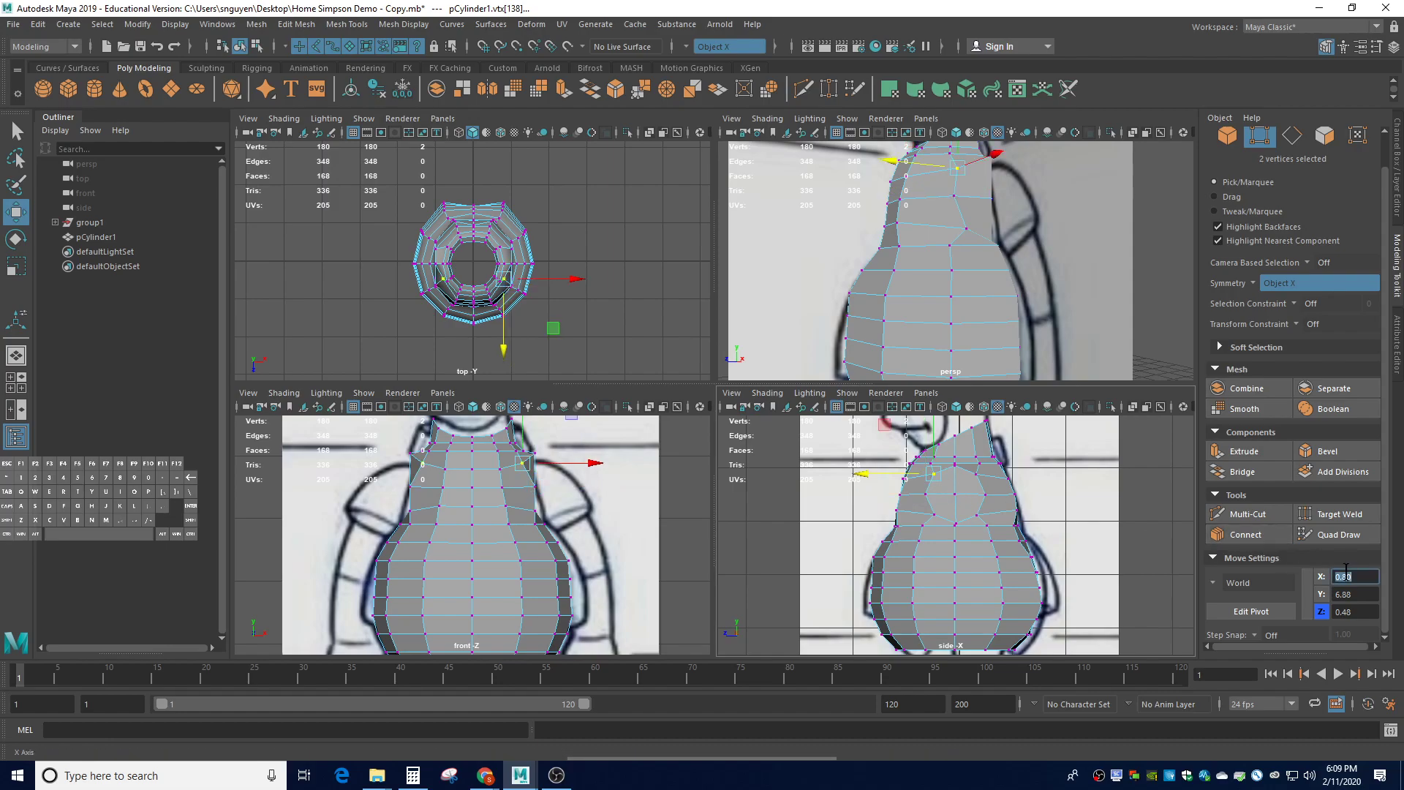
type("1")
key("Return")
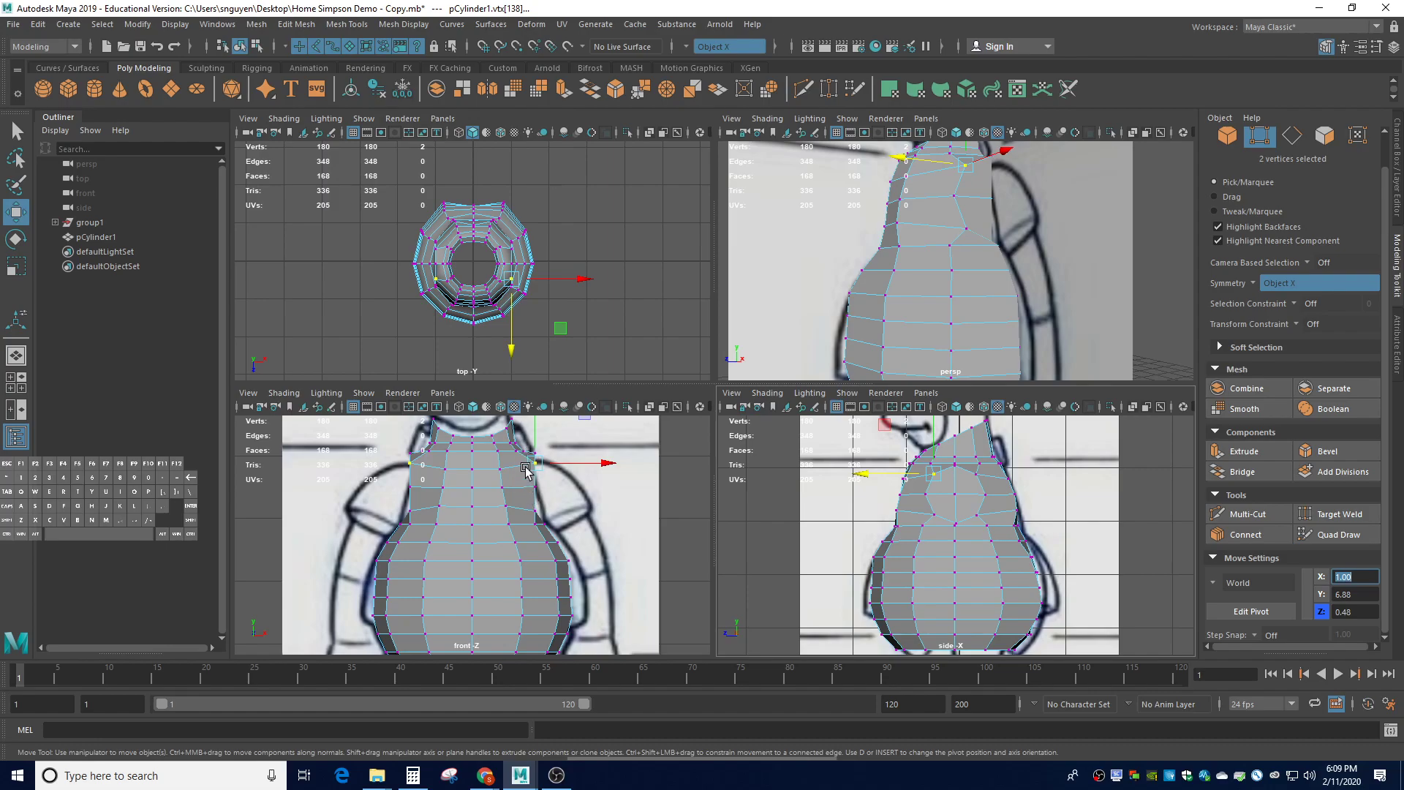
Try selecting the vertices of the shoulder circle, and undo back through the selections and the last X position change
scroll(957, 491, "up", 2)
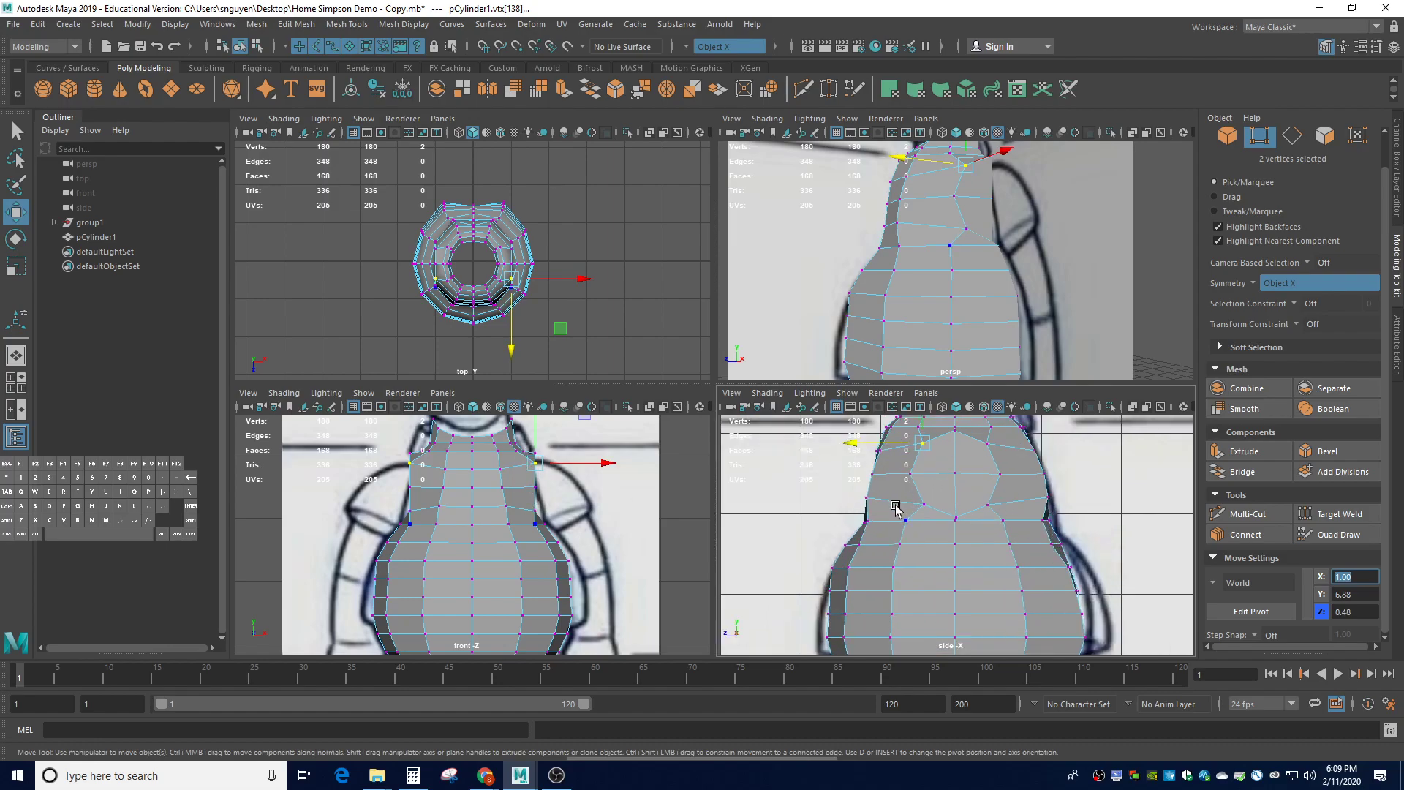
left_click_drag(898, 513, 999, 433)
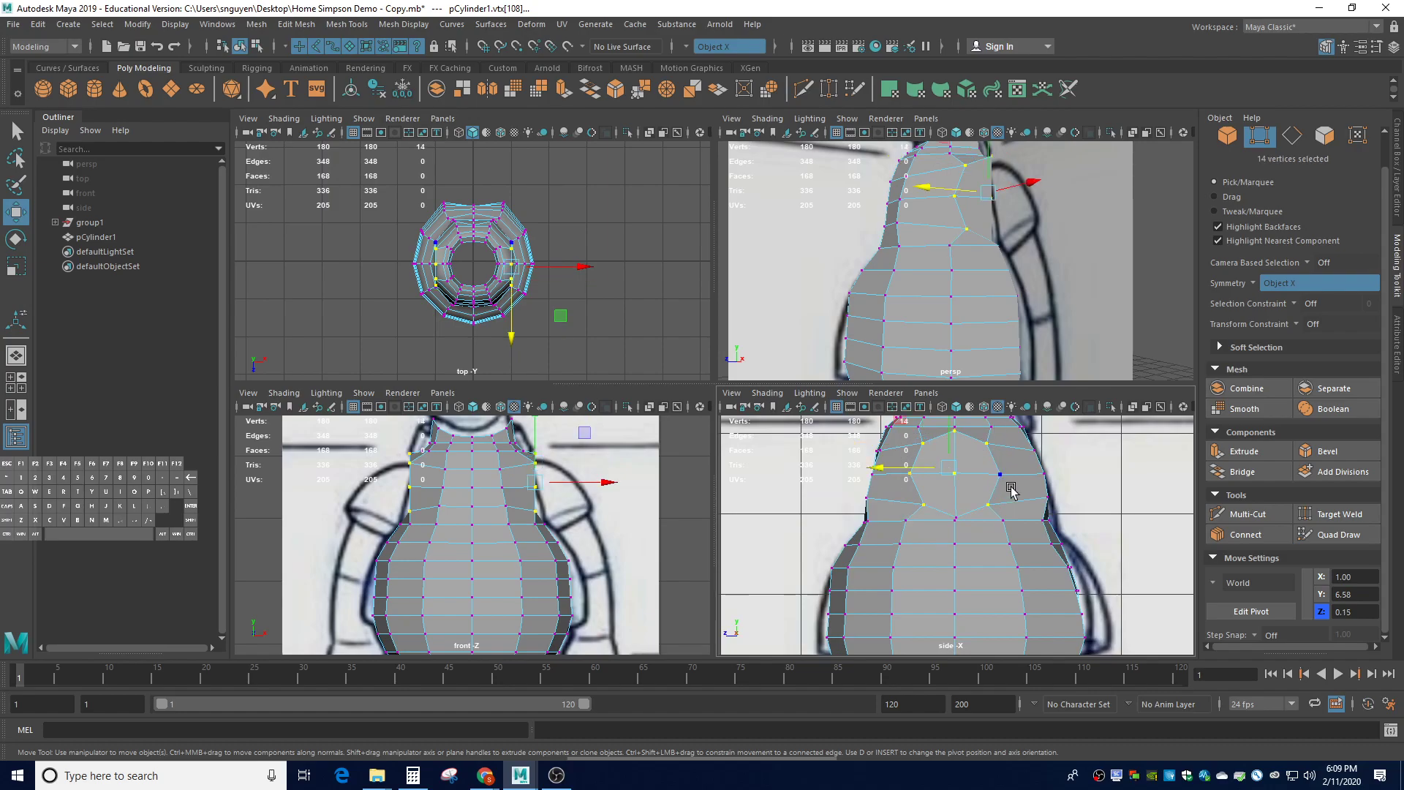
left_click(963, 516)
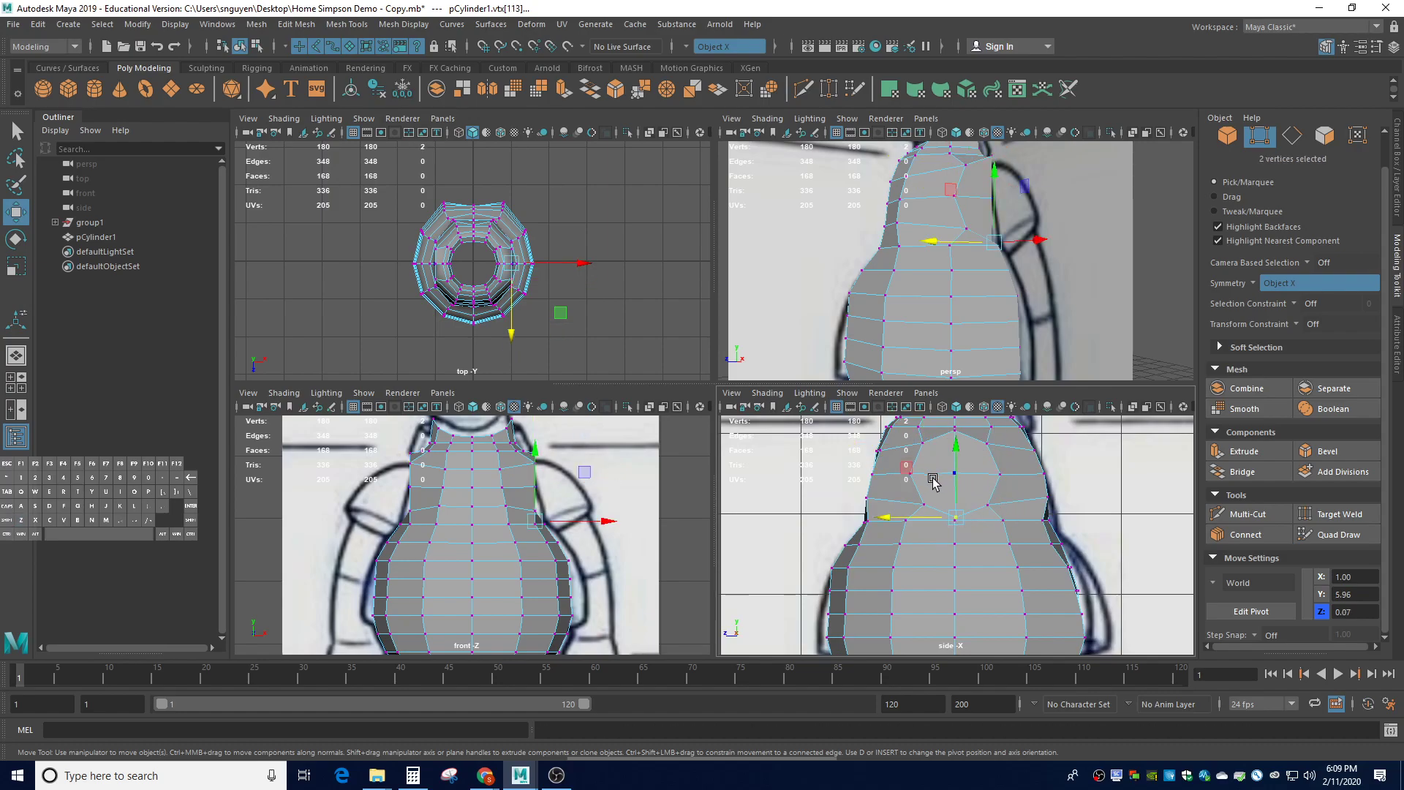
key("super")
left_click(1002, 511)
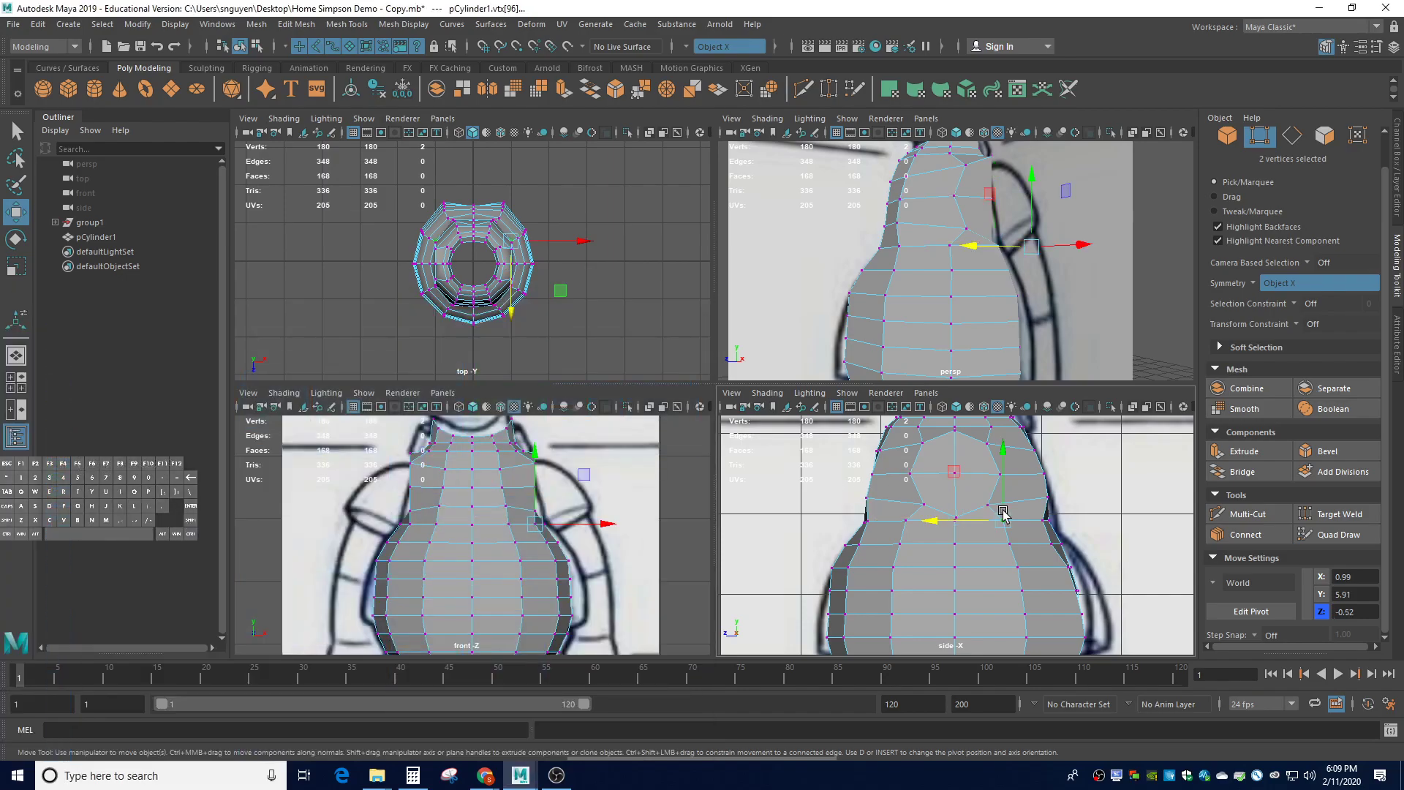
key("ctrl+z")
key("ctrl+z")
key("ctrl+z")
key("ctrl+z")
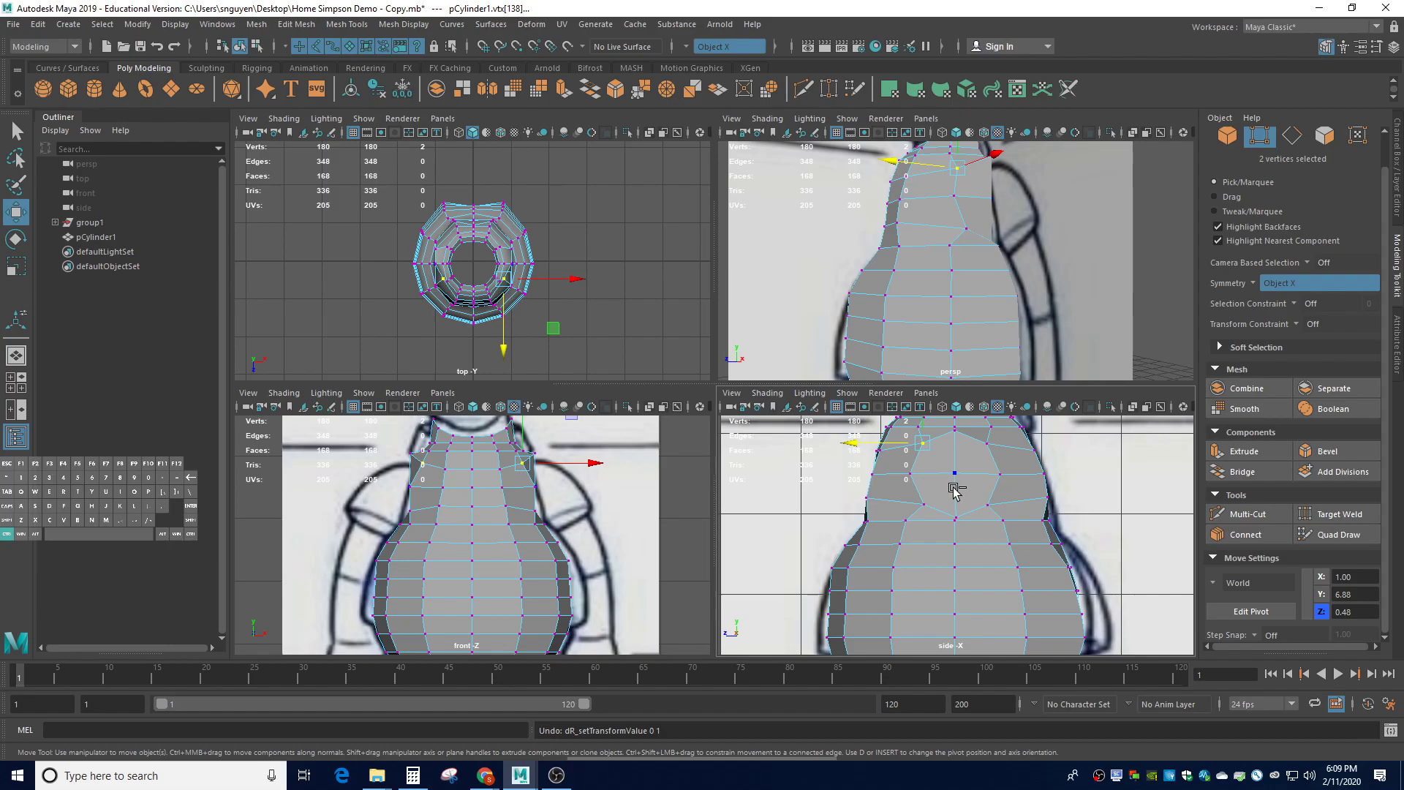
Select the shoulder circle's center, front, rear and bottom vertices together
left_click(953, 479)
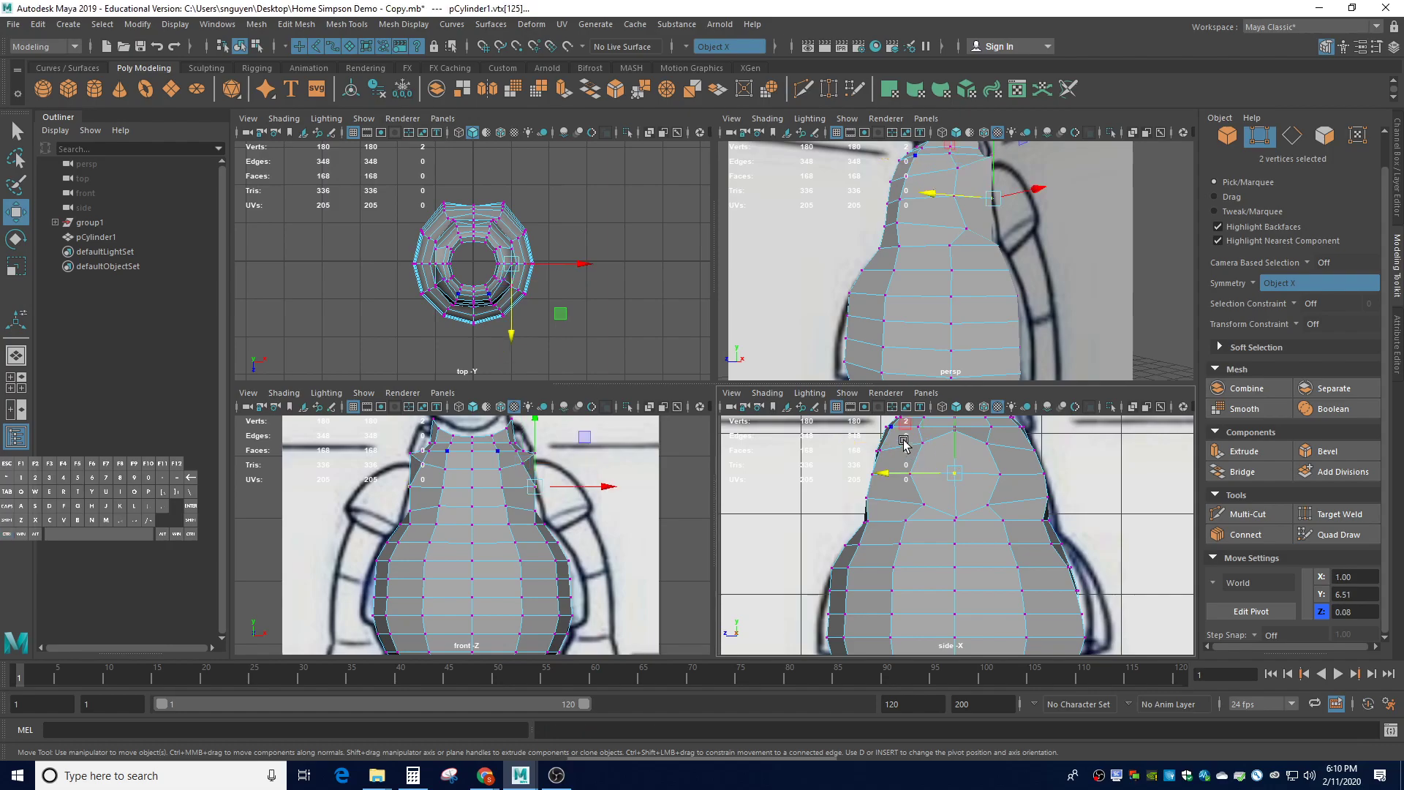
left_click_drag(900, 511, 1012, 436)
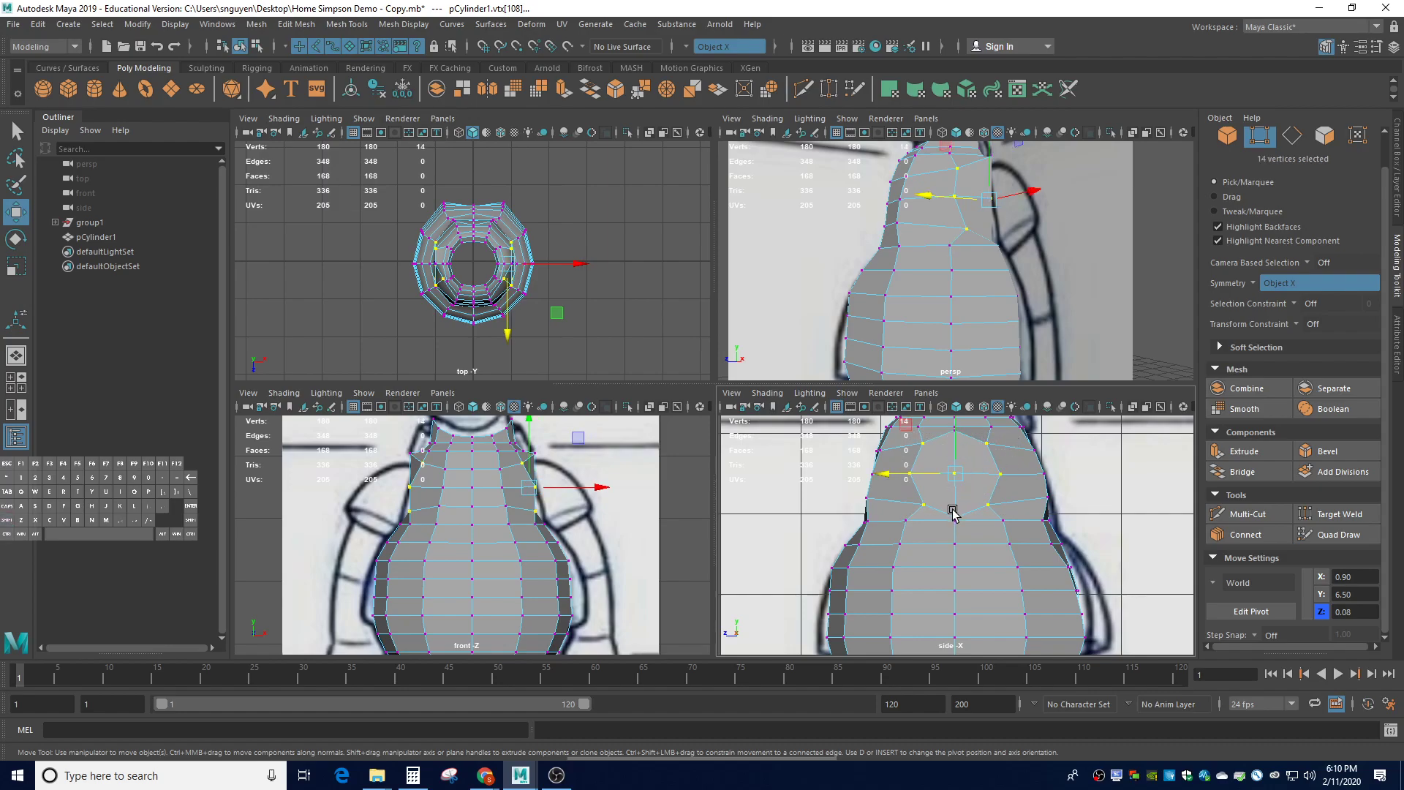
left_click(958, 515, "shift")
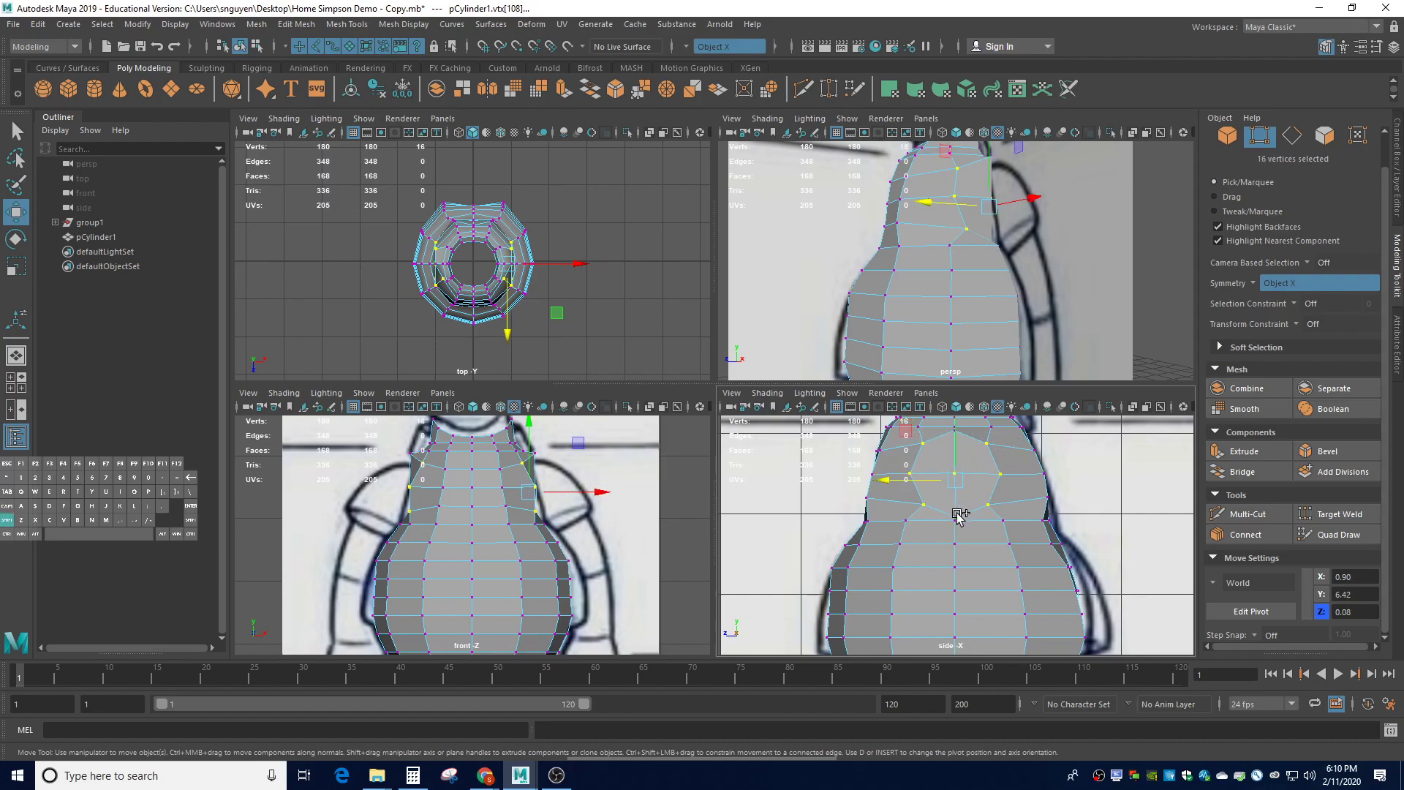
Add the shoulder circle's top vertex to the selected circle vertices
left_click(953, 431, "shift")
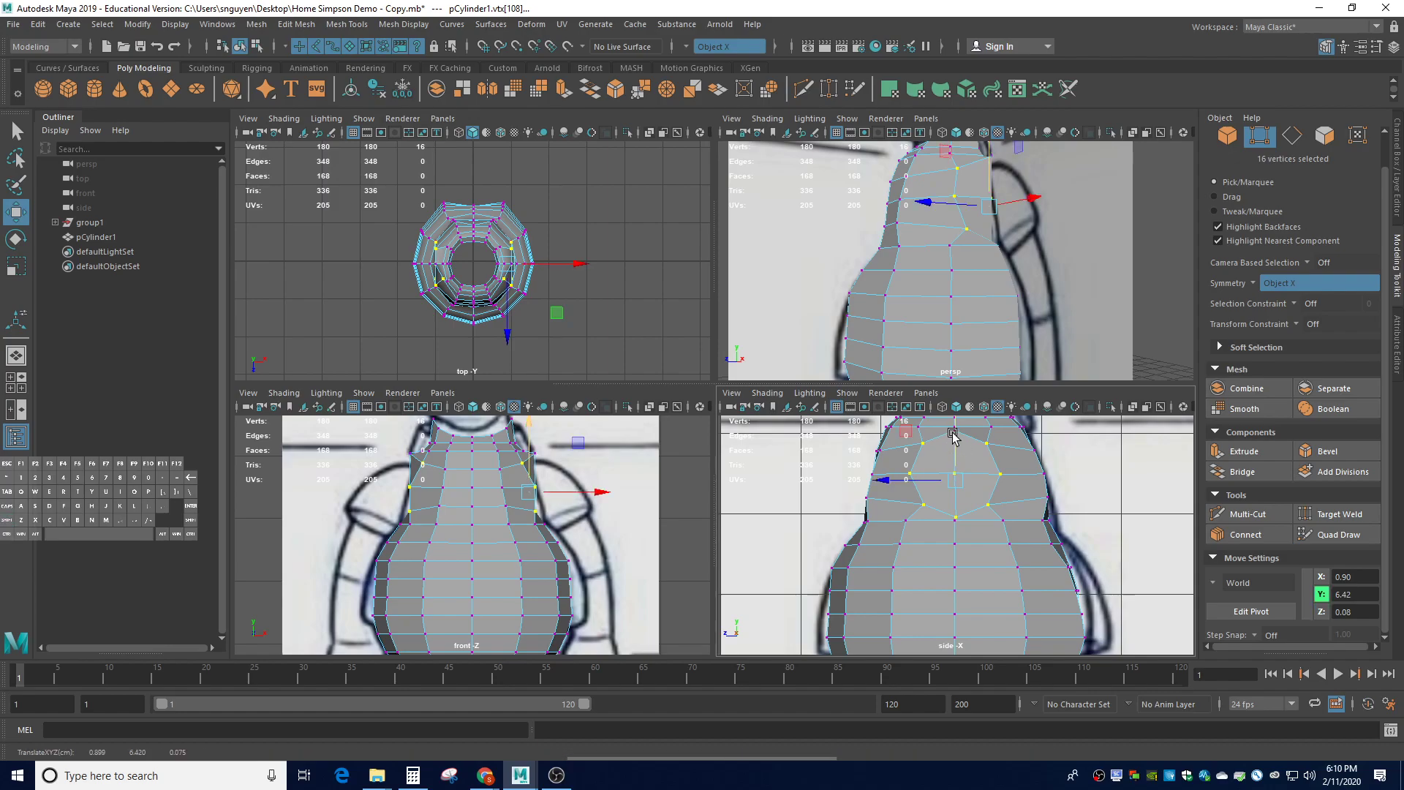
scroll(954, 434, "up", 2)
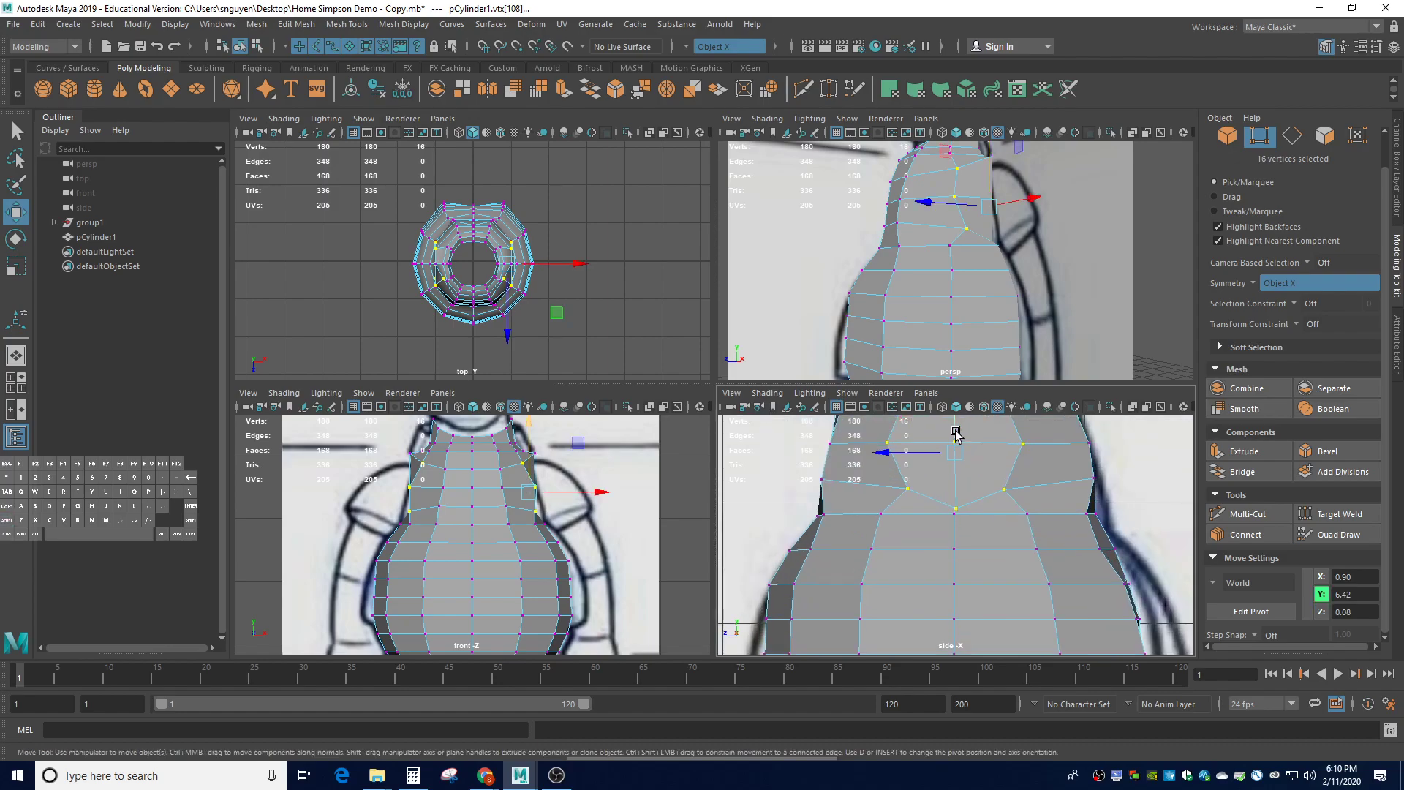
scroll(949, 468, "down", 3)
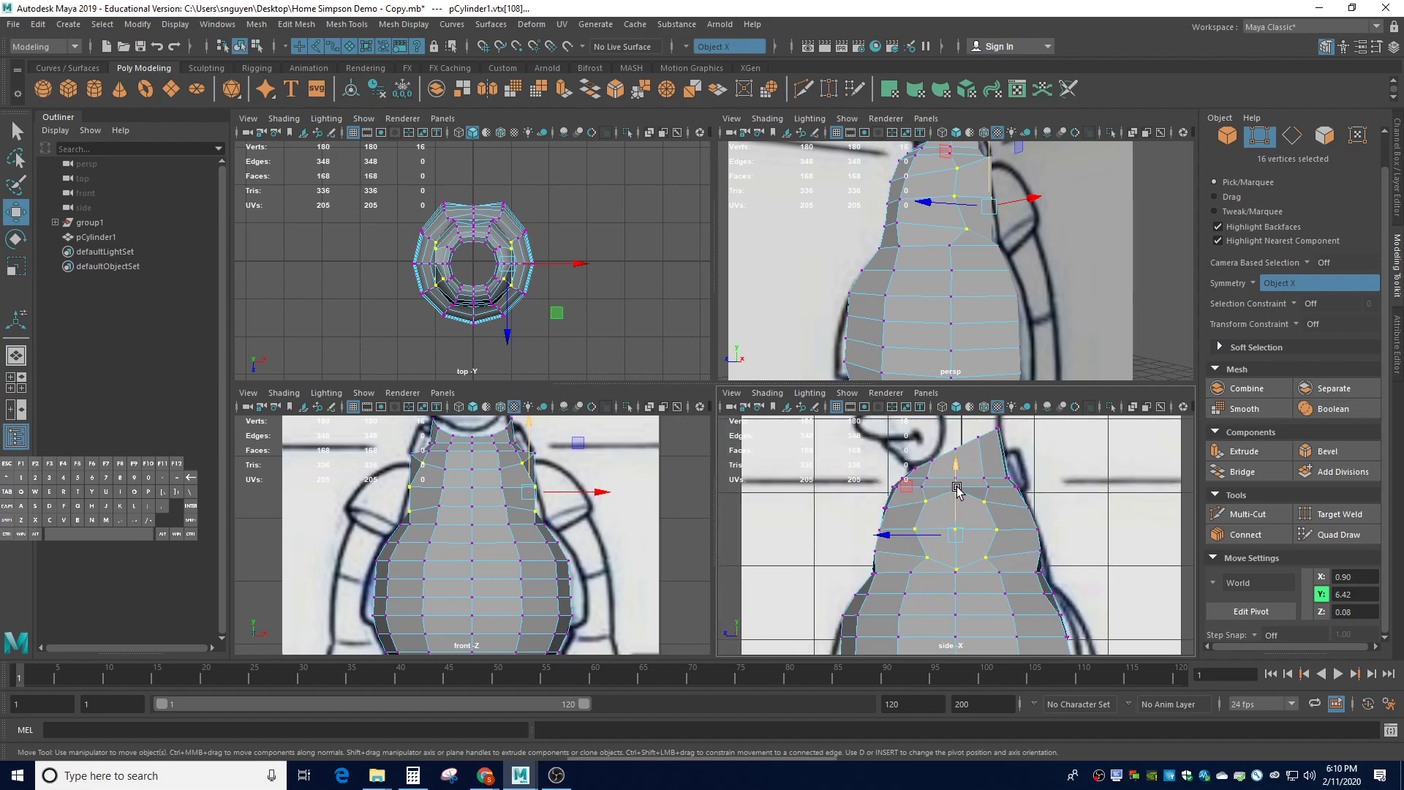
scroll(955, 490, "up", 1)
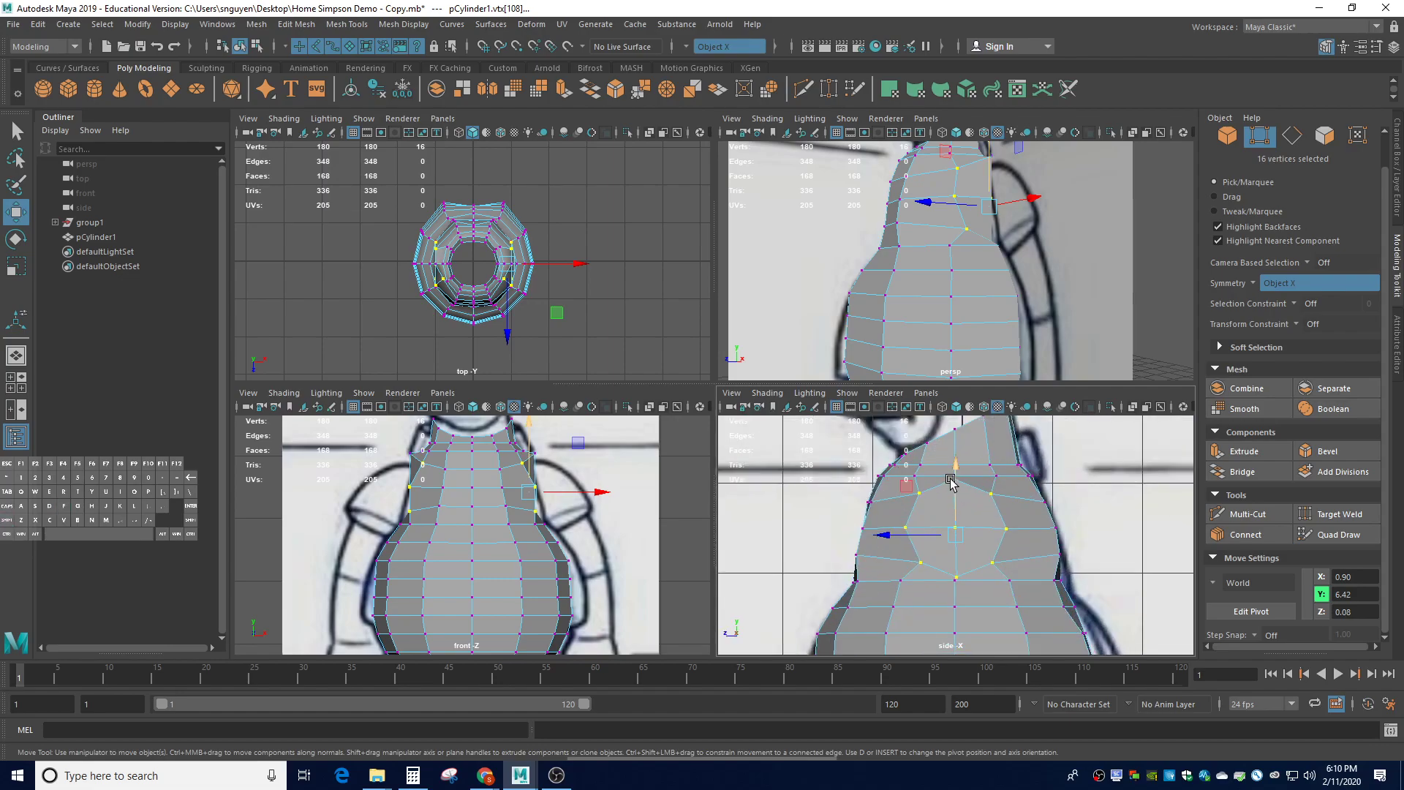
scroll(952, 483, "up", 1)
key("shift")
left_click(949, 469, "shift")
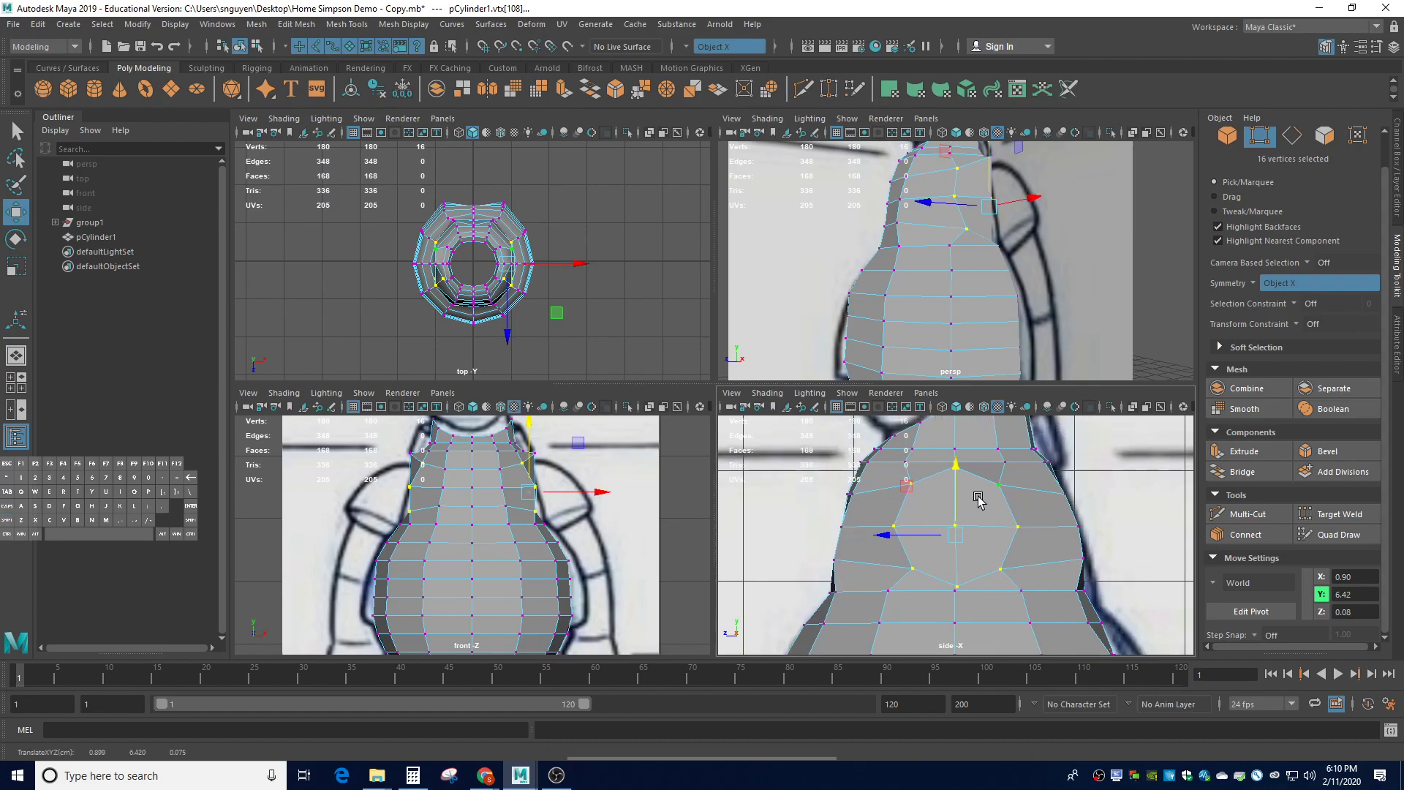
left_click_drag(984, 277, 1024, 303, "alt")
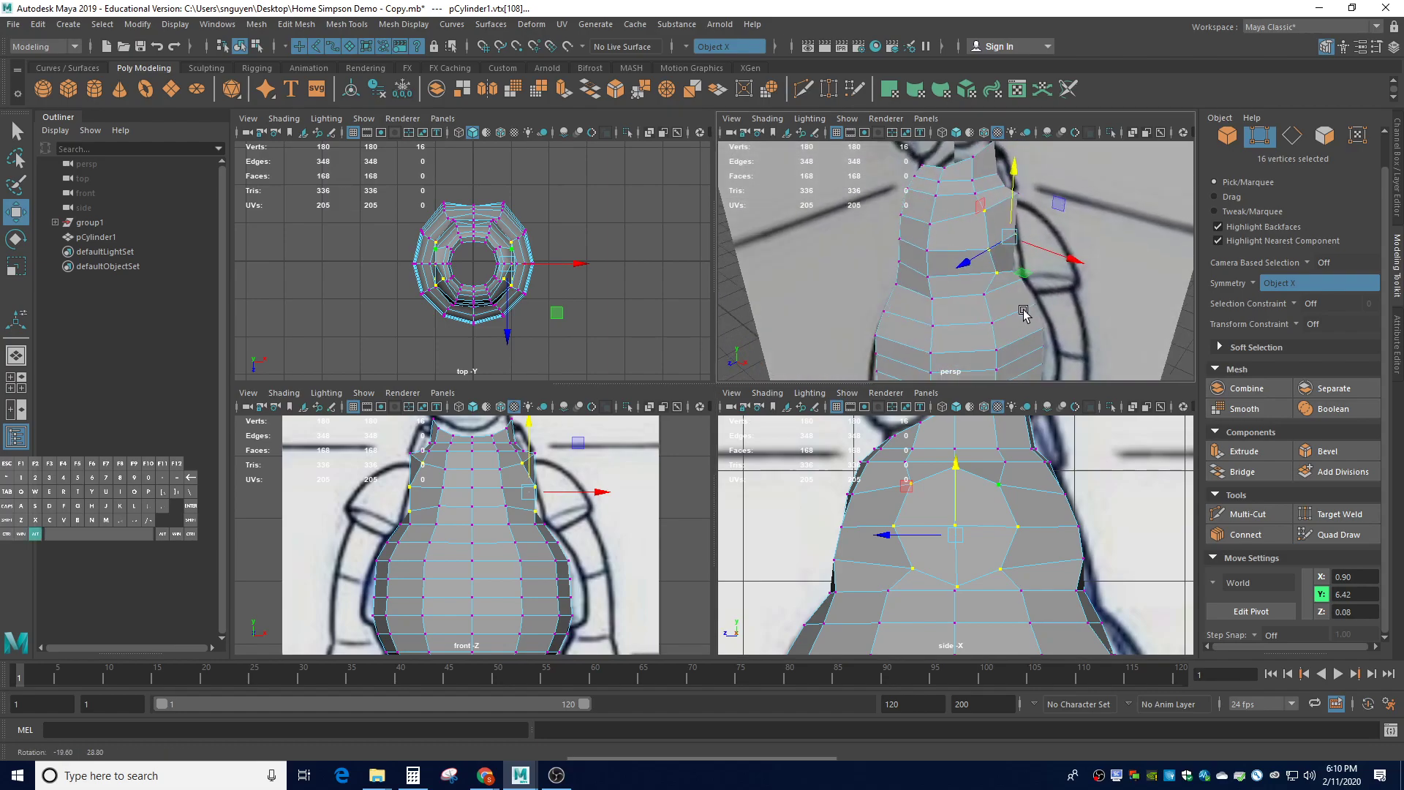
left_click(1018, 194, "shift")
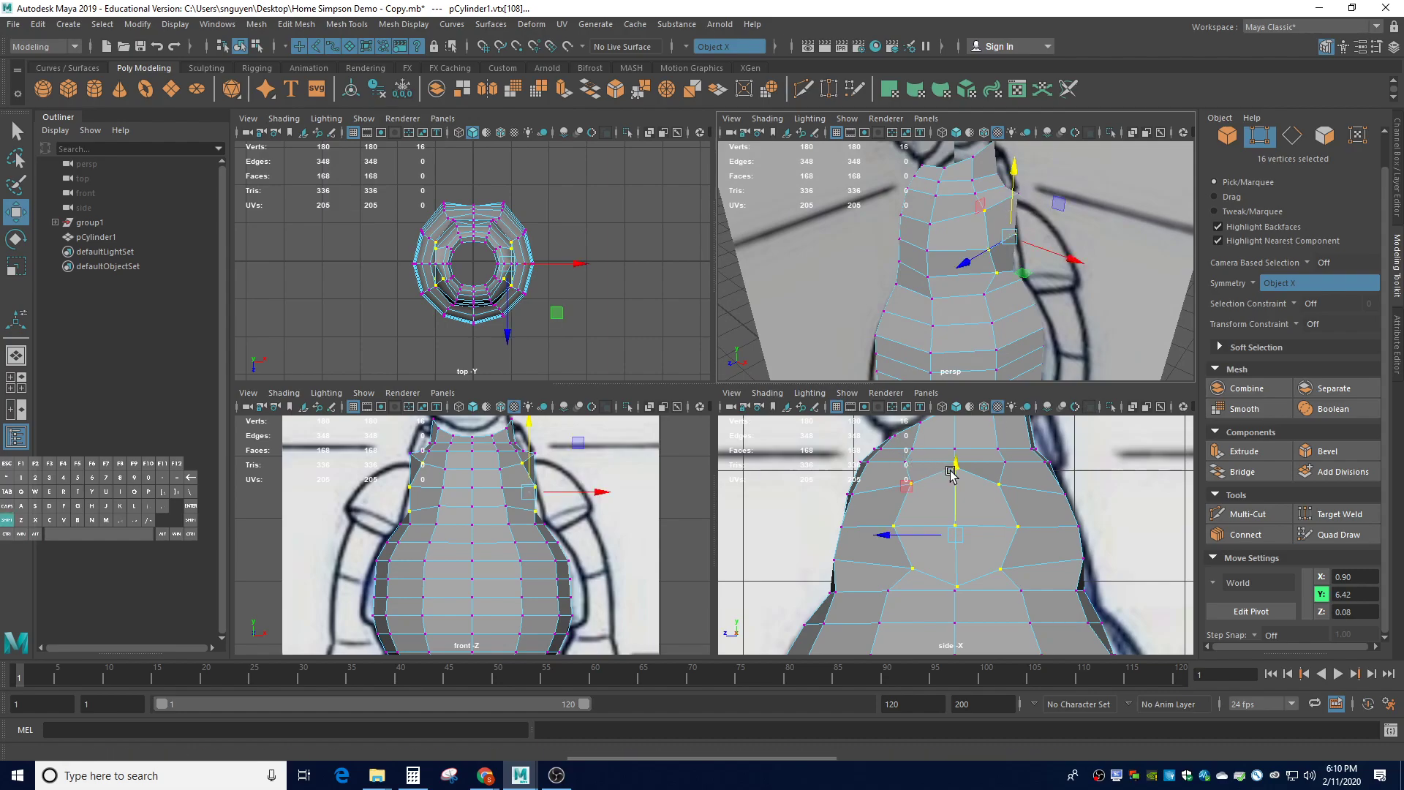
scroll(951, 465, "up", 3)
left_click(954, 432, "shift")
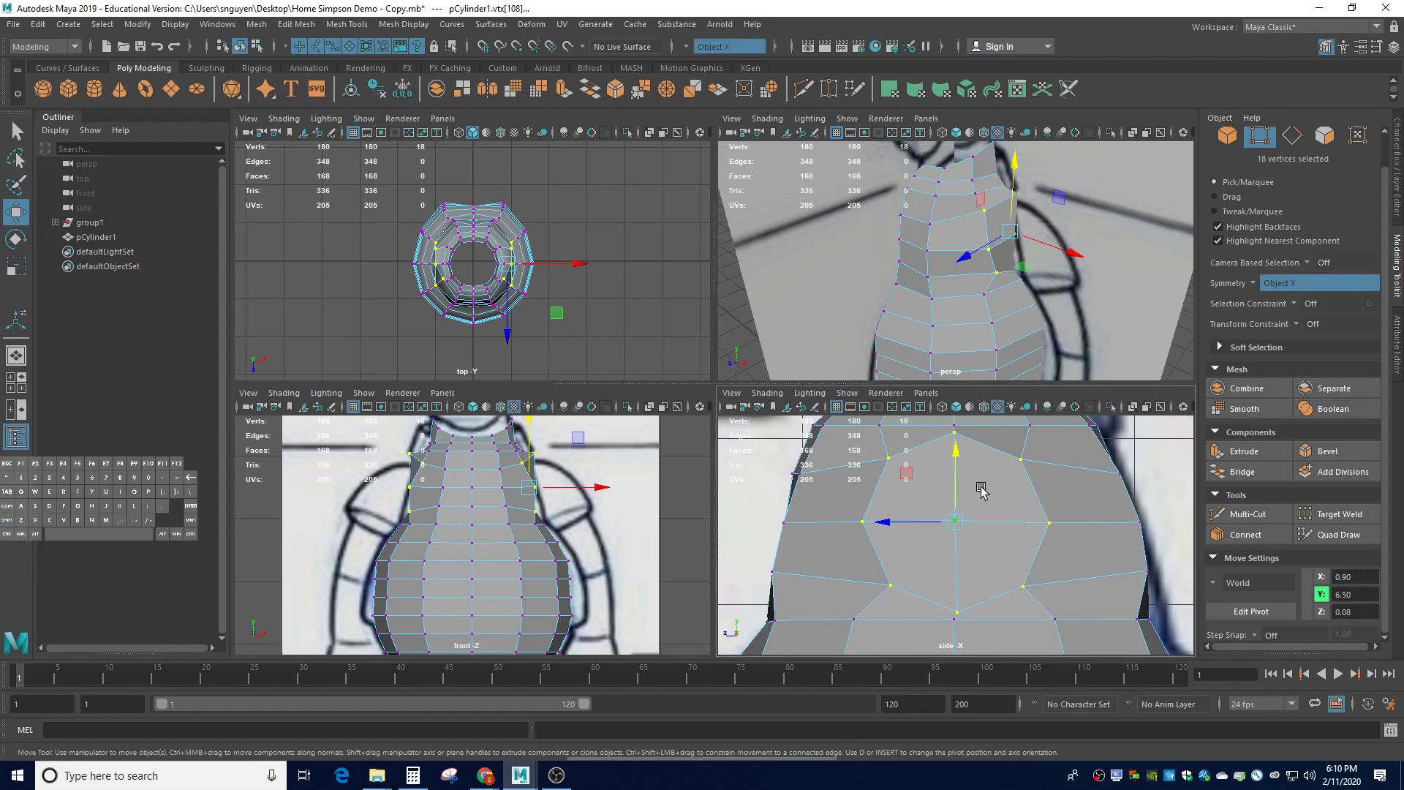
scroll(978, 514, "down", 5)
scroll(979, 514, "up", 3)
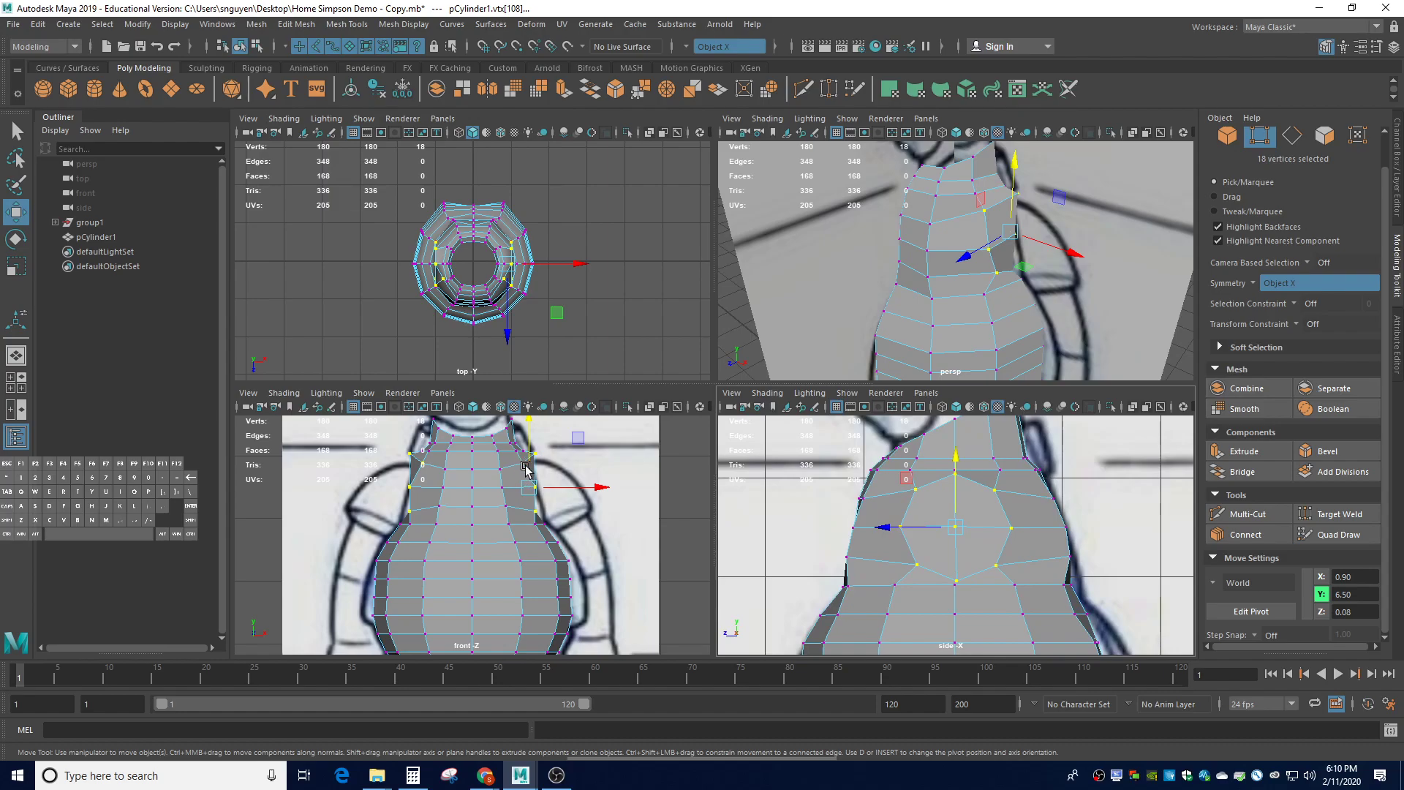
Set the upper front vertex of the shoulder circle to a world X position of 1 and check the upper rear vertex
left_click(916, 495)
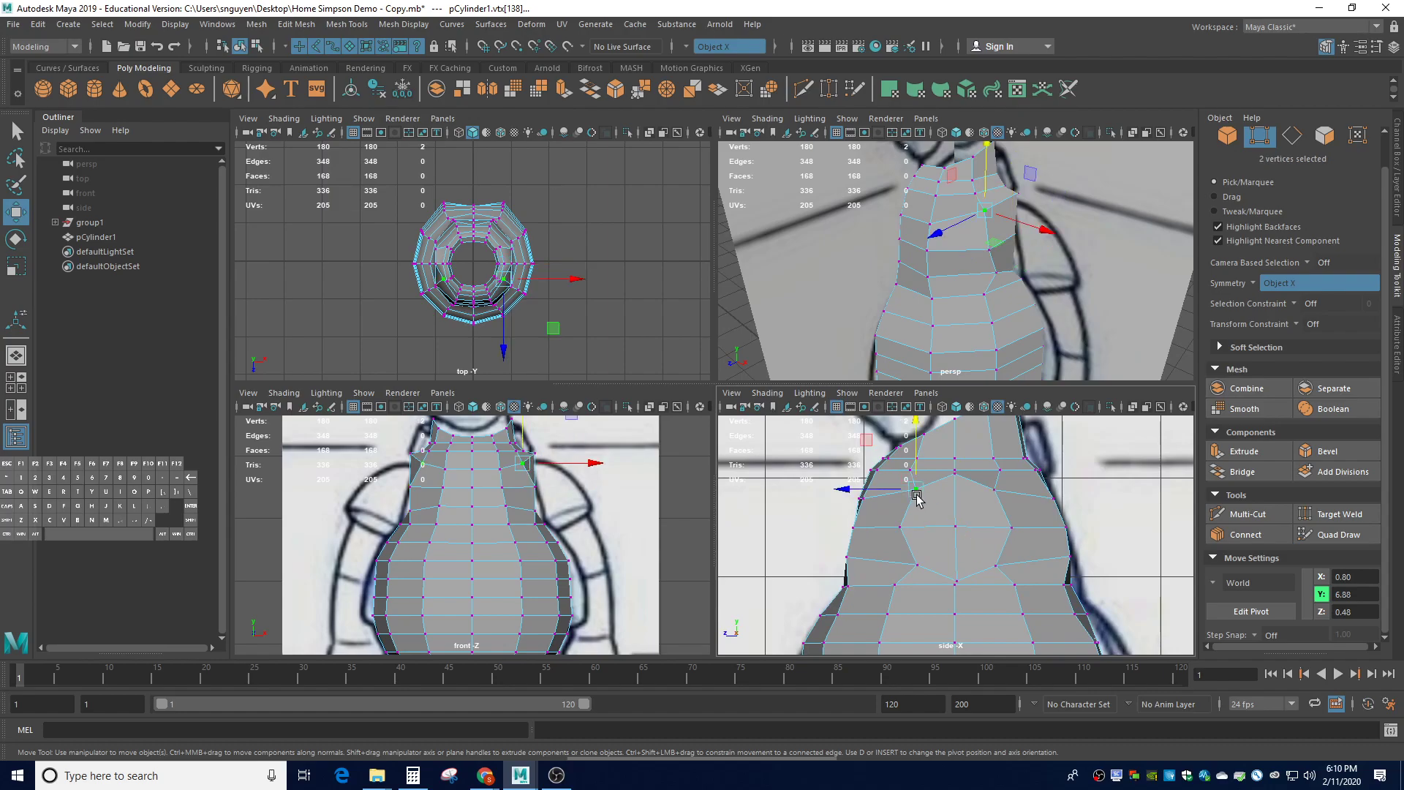
double_click(1350, 577)
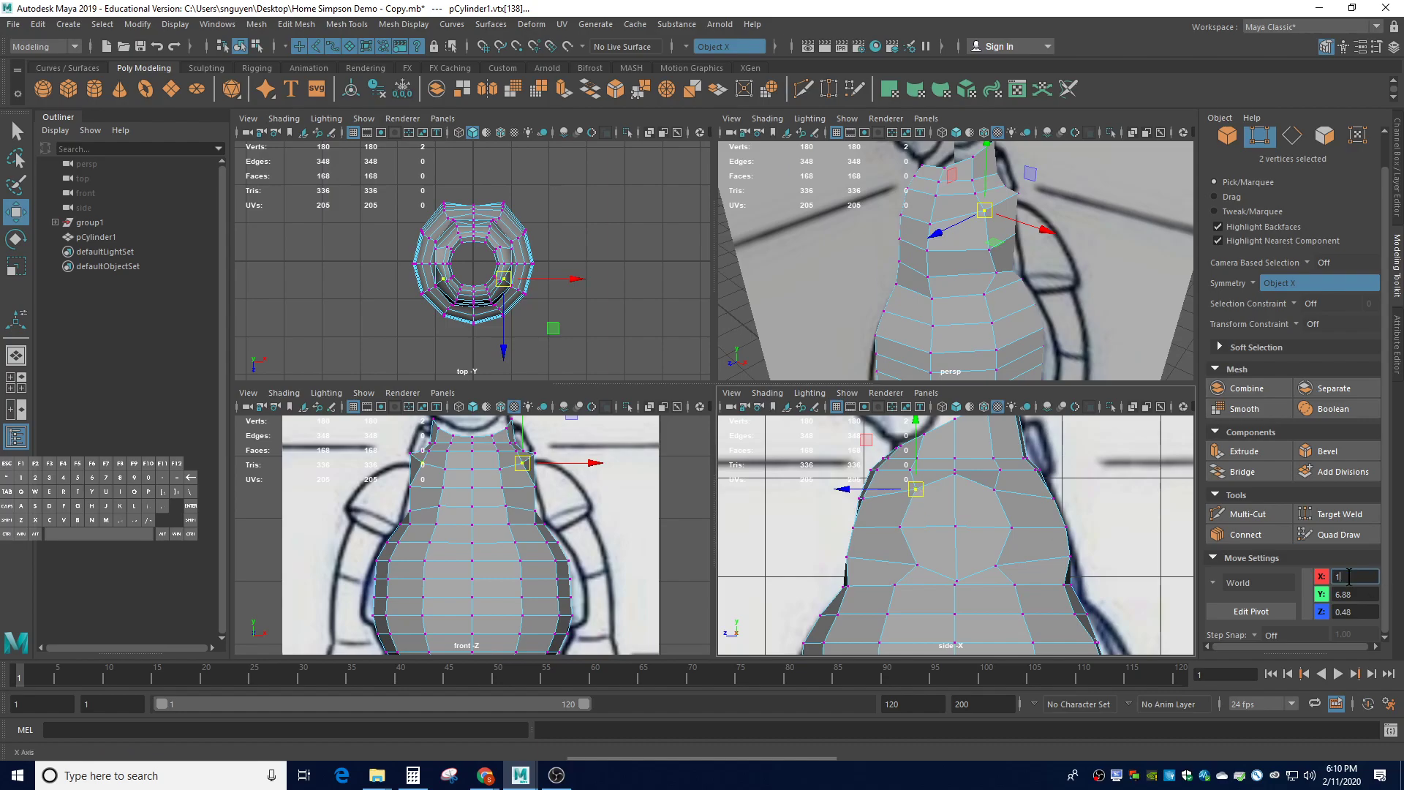
type("1")
key("Return")
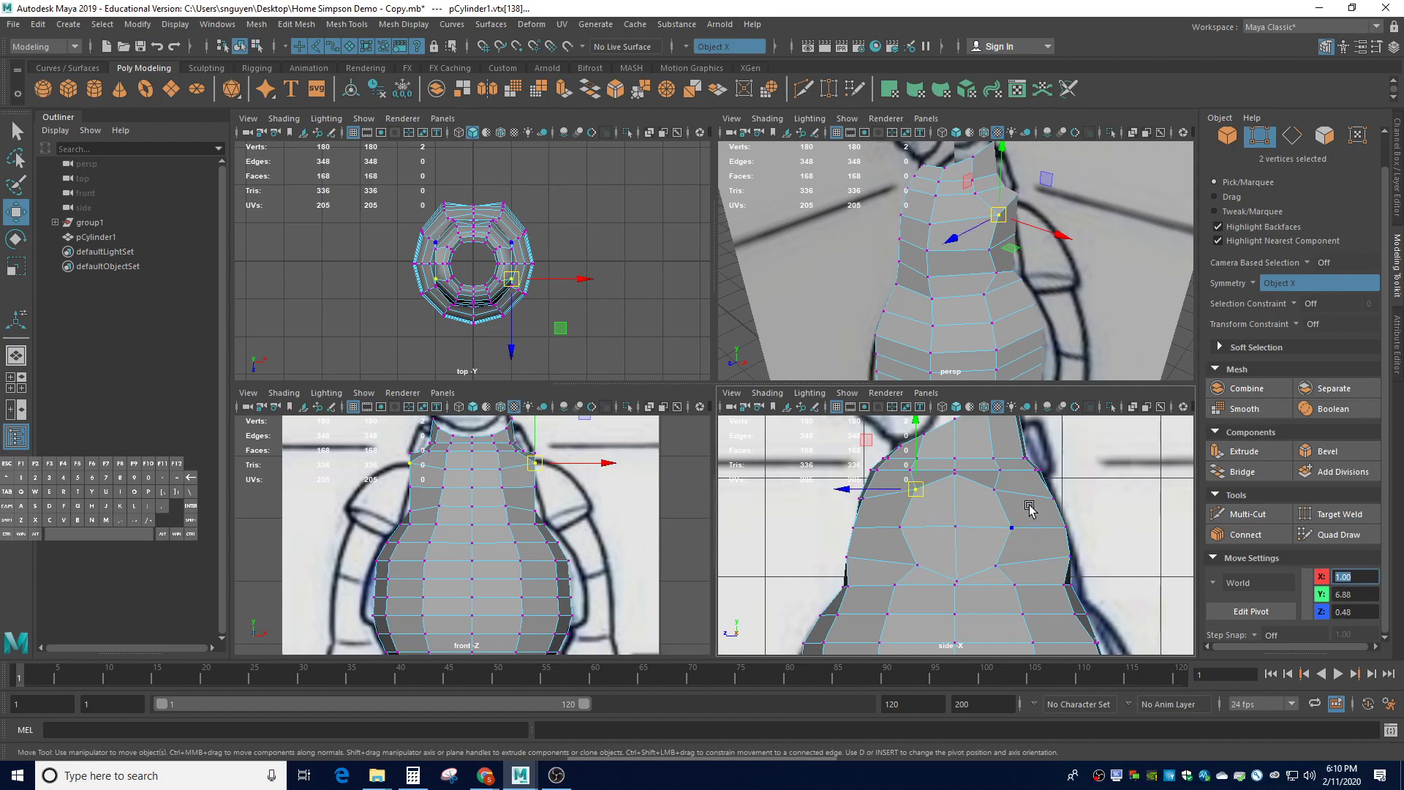
left_click(985, 480)
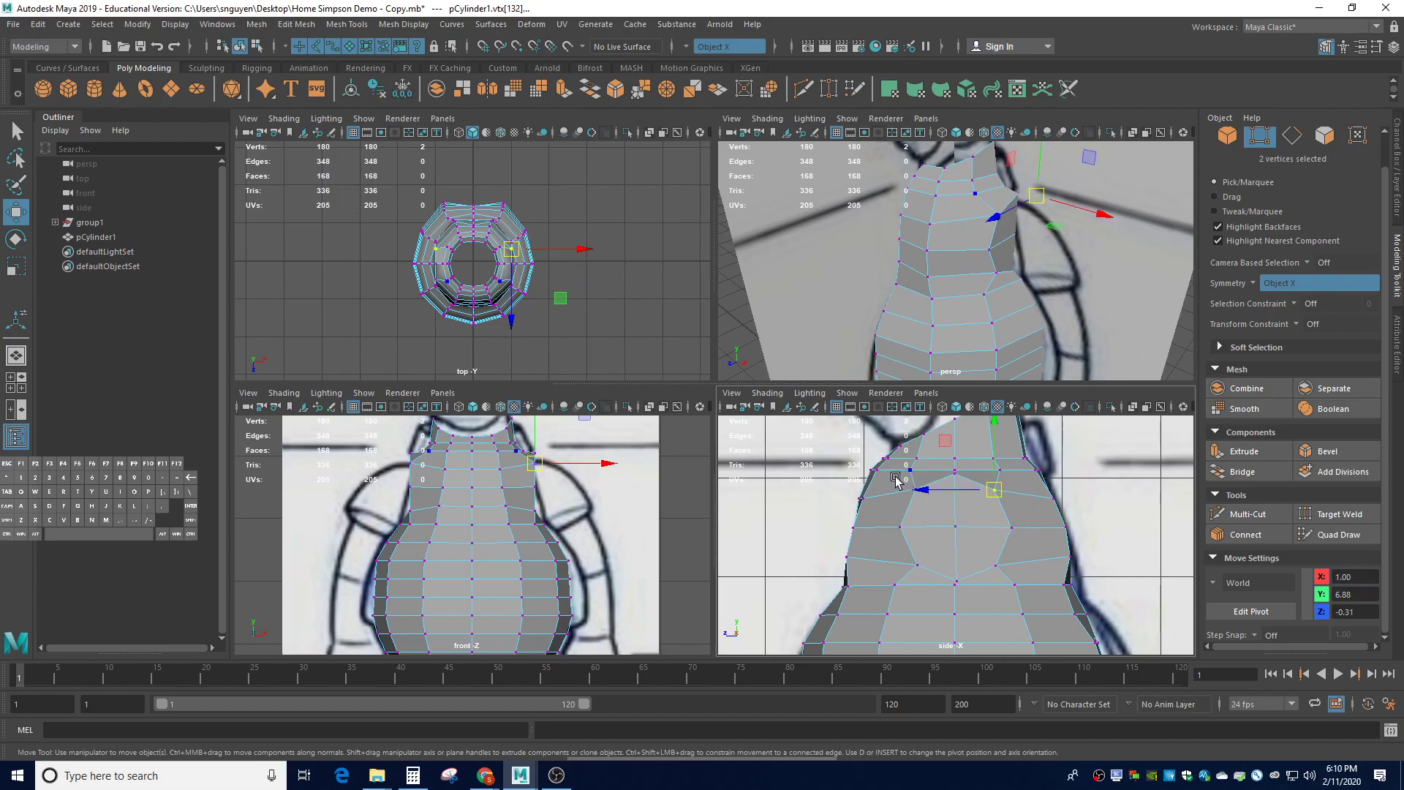
Try extruding all of the shoulder circle's vertices, and undo the vertex extrusion
left_click_drag(893, 477, 1016, 583)
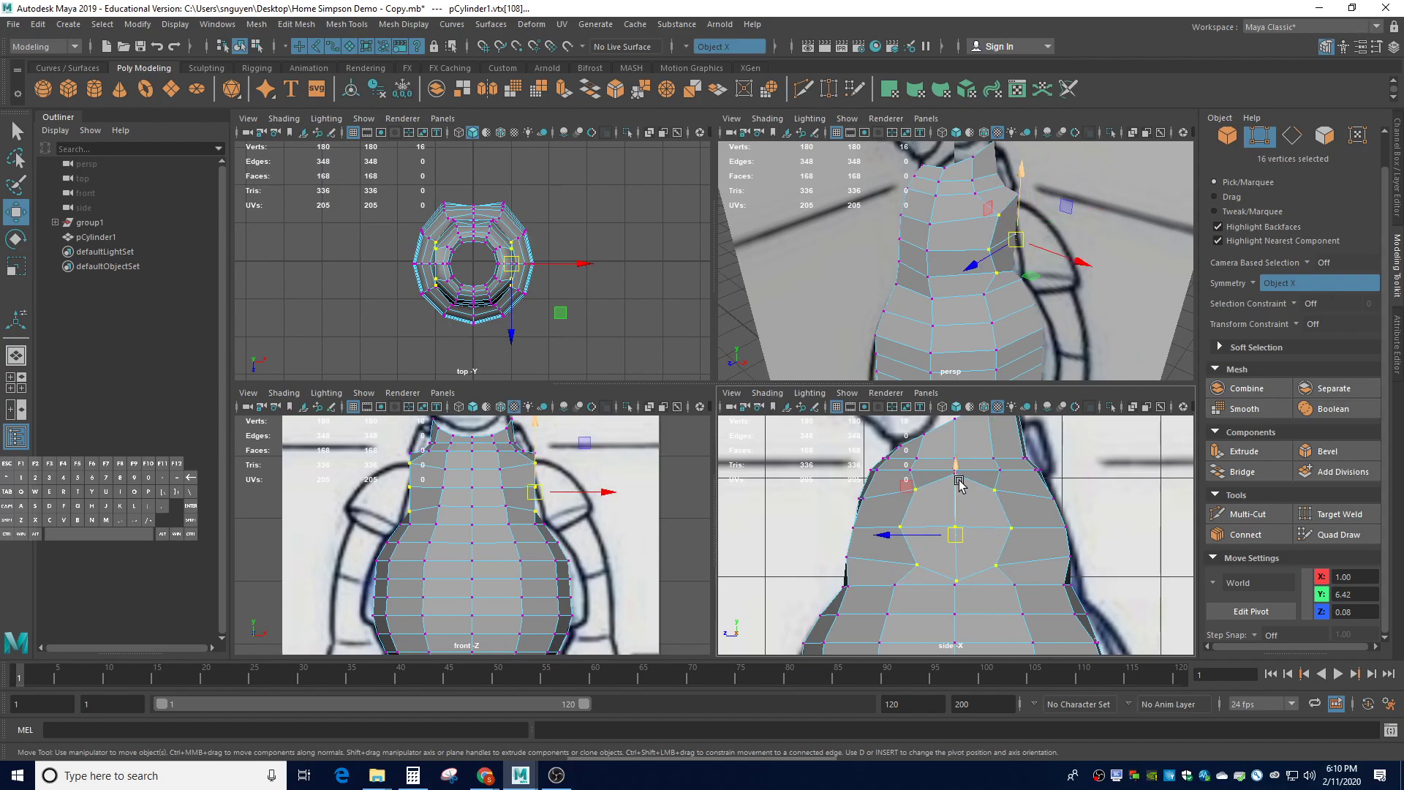
scroll(954, 478, "up", 3)
left_click(959, 428, "shift")
scroll(1029, 553, "down", 5)
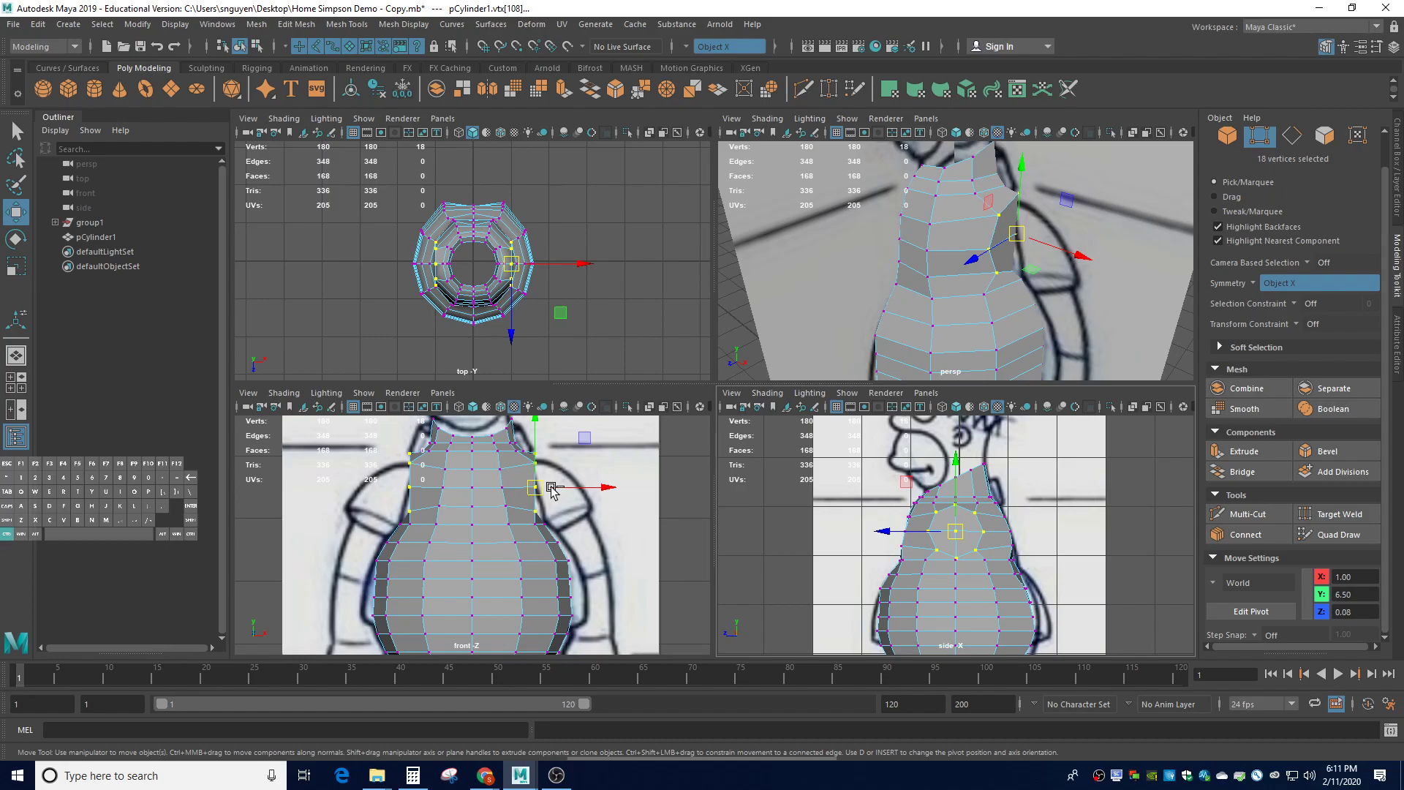
key("ctrl+e")
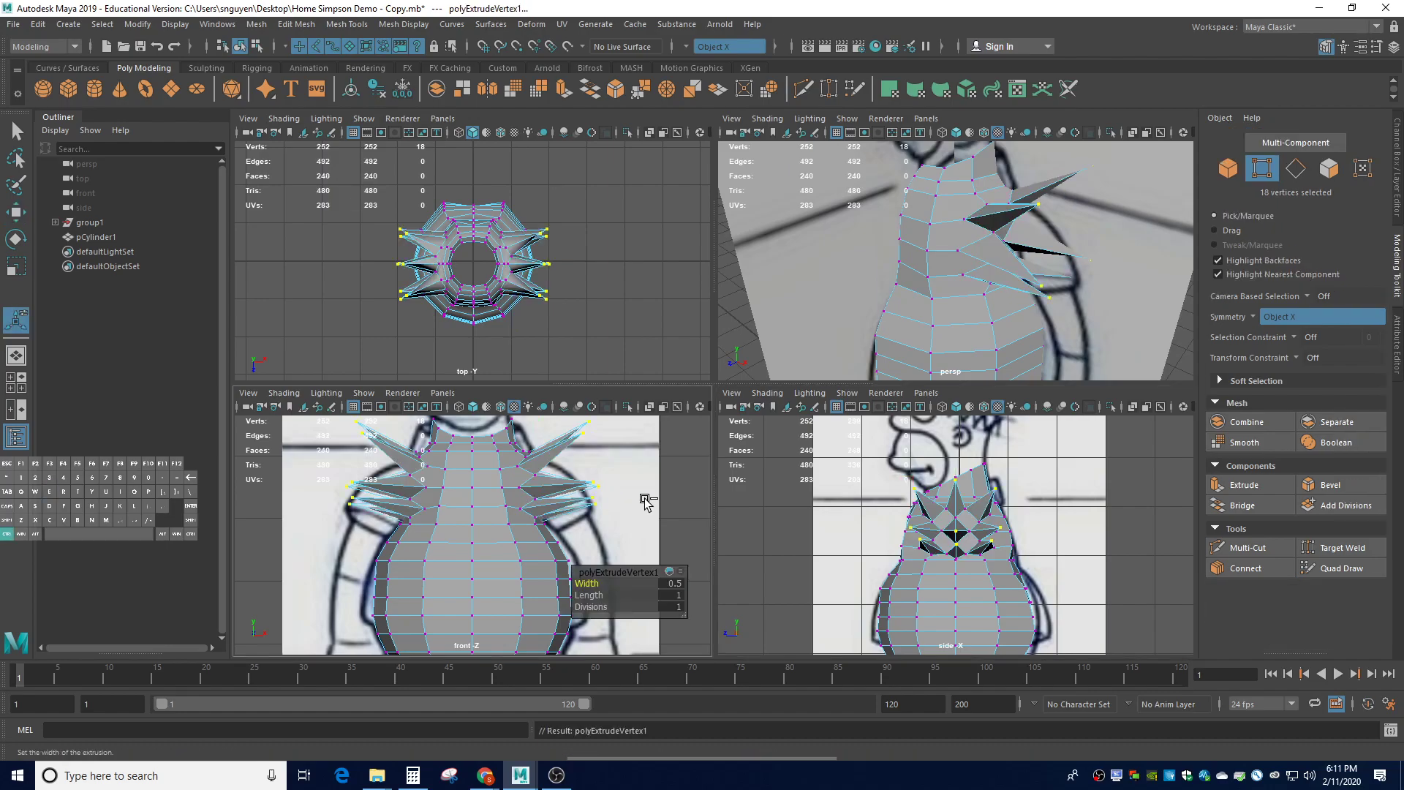
key("ctrl+z")
Select the shoulder circle's four faces on both sides of the torso in face mode and apply an Extrude to them
right_click_drag(966, 534, 961, 413)
key("q")
left_click(944, 521)
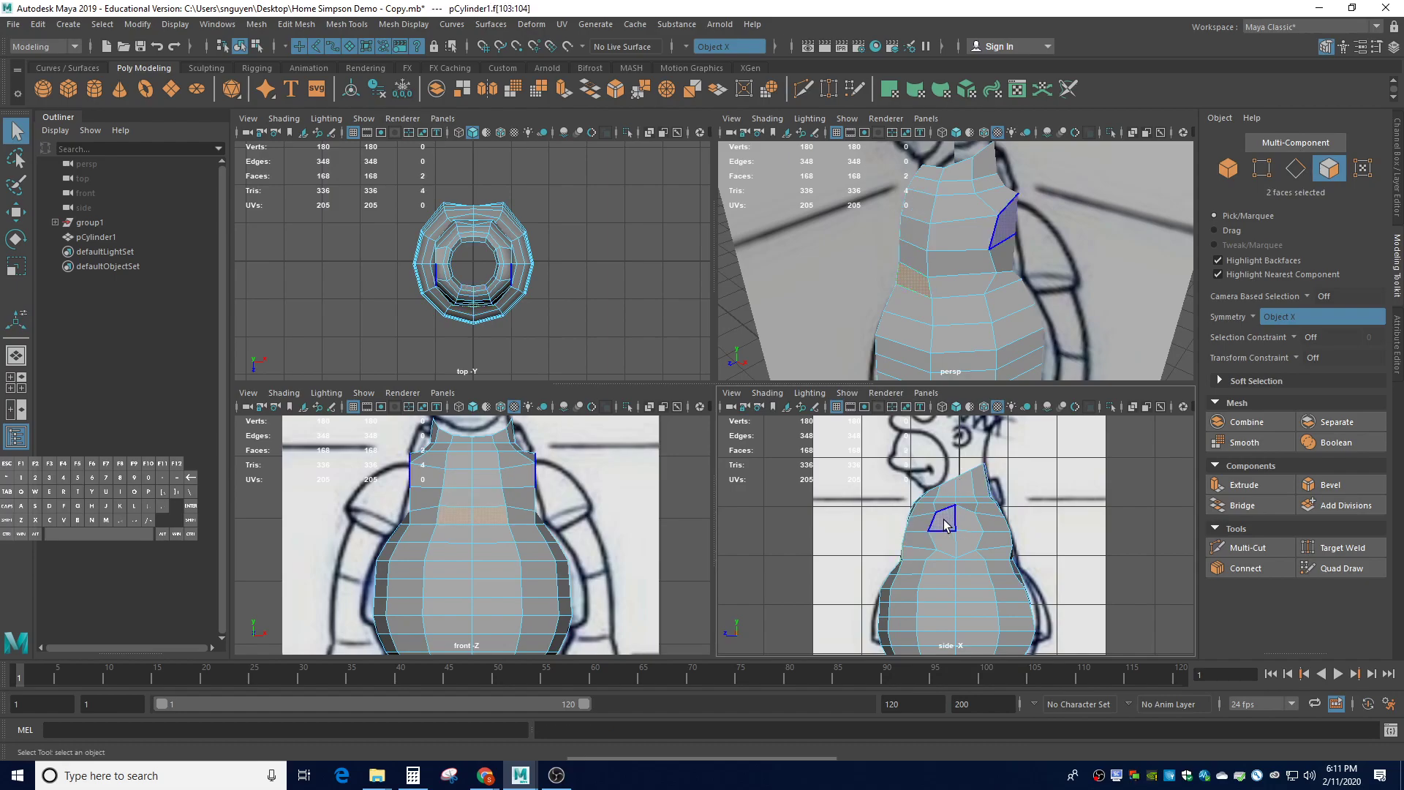
left_click(964, 517, "shift")
left_click(969, 542, "shift")
left_click(942, 544, "shift")
left_click(942, 519, "shift")
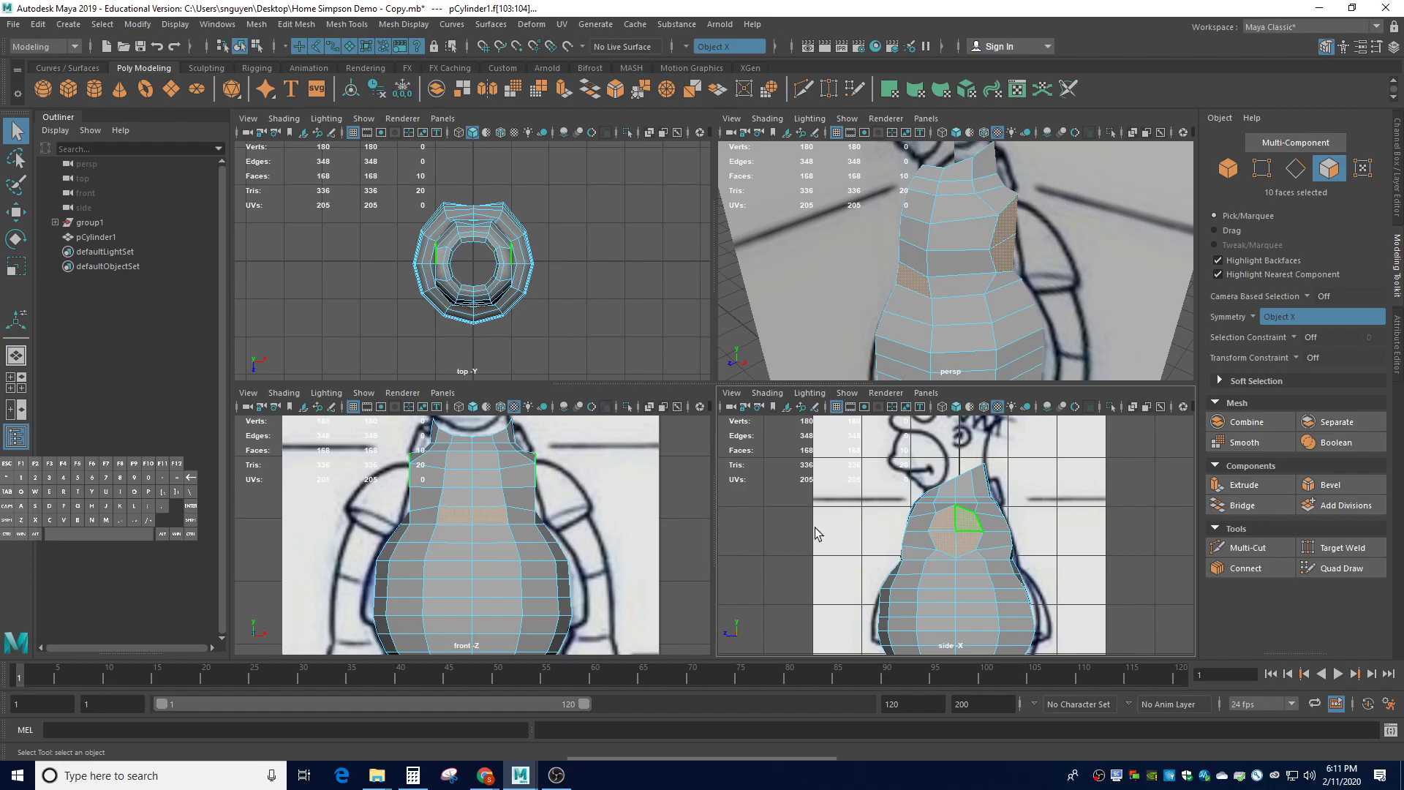
key("ctrl+e")
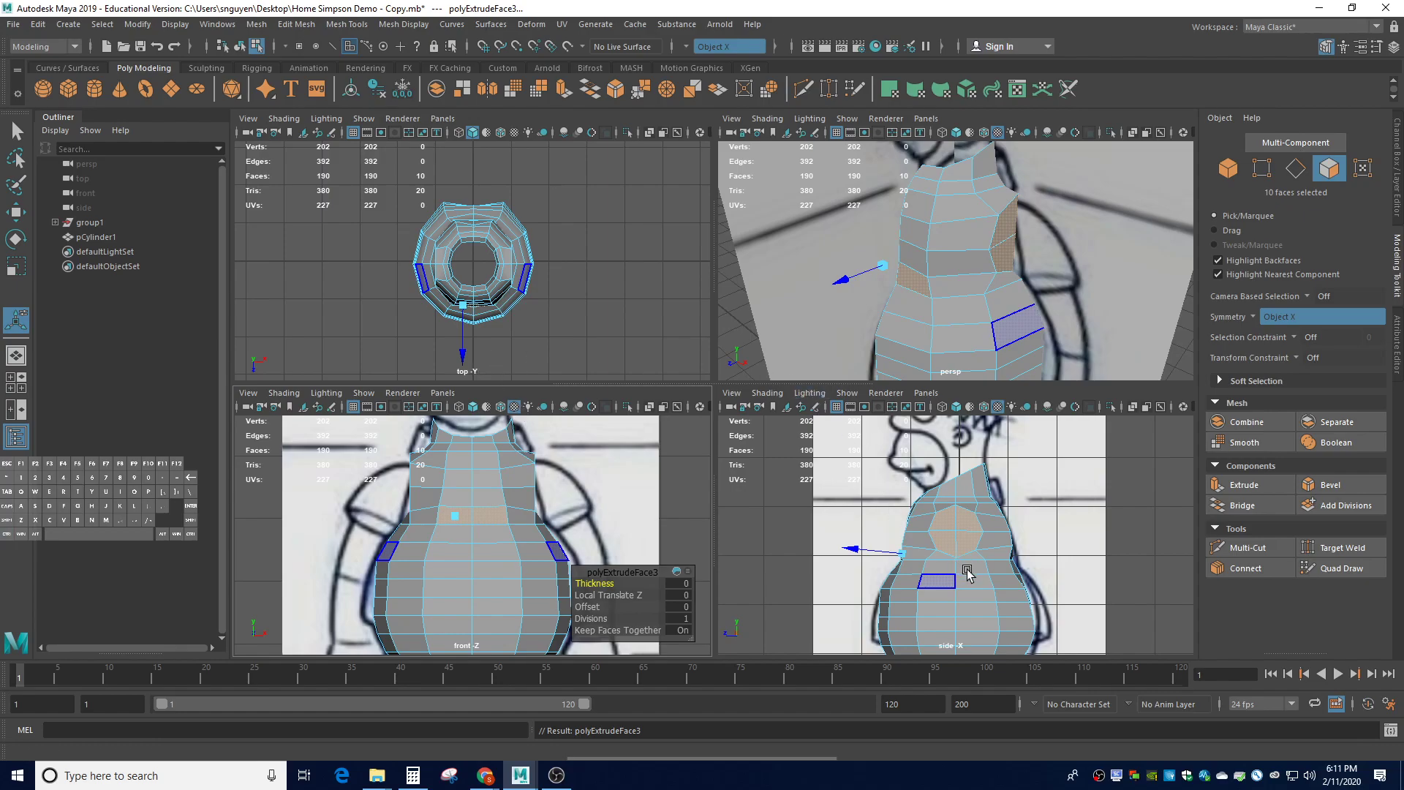
Reselect only the four faces of the shoulder circle, leaving out the stray chest faces
left_click(968, 539)
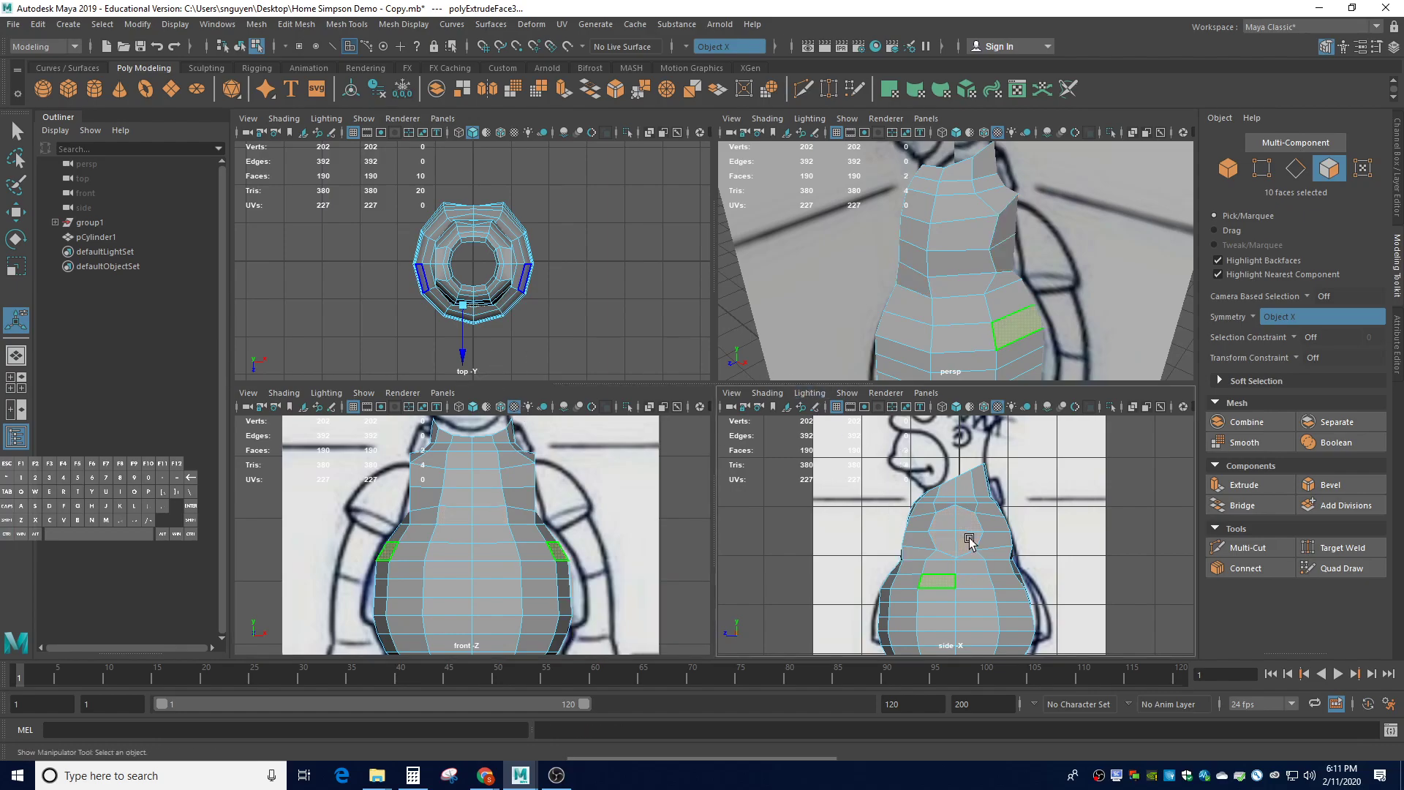
left_click(964, 535)
left_click(963, 525, "shift")
left_click(947, 523, "shift")
left_click(938, 541, "shift")
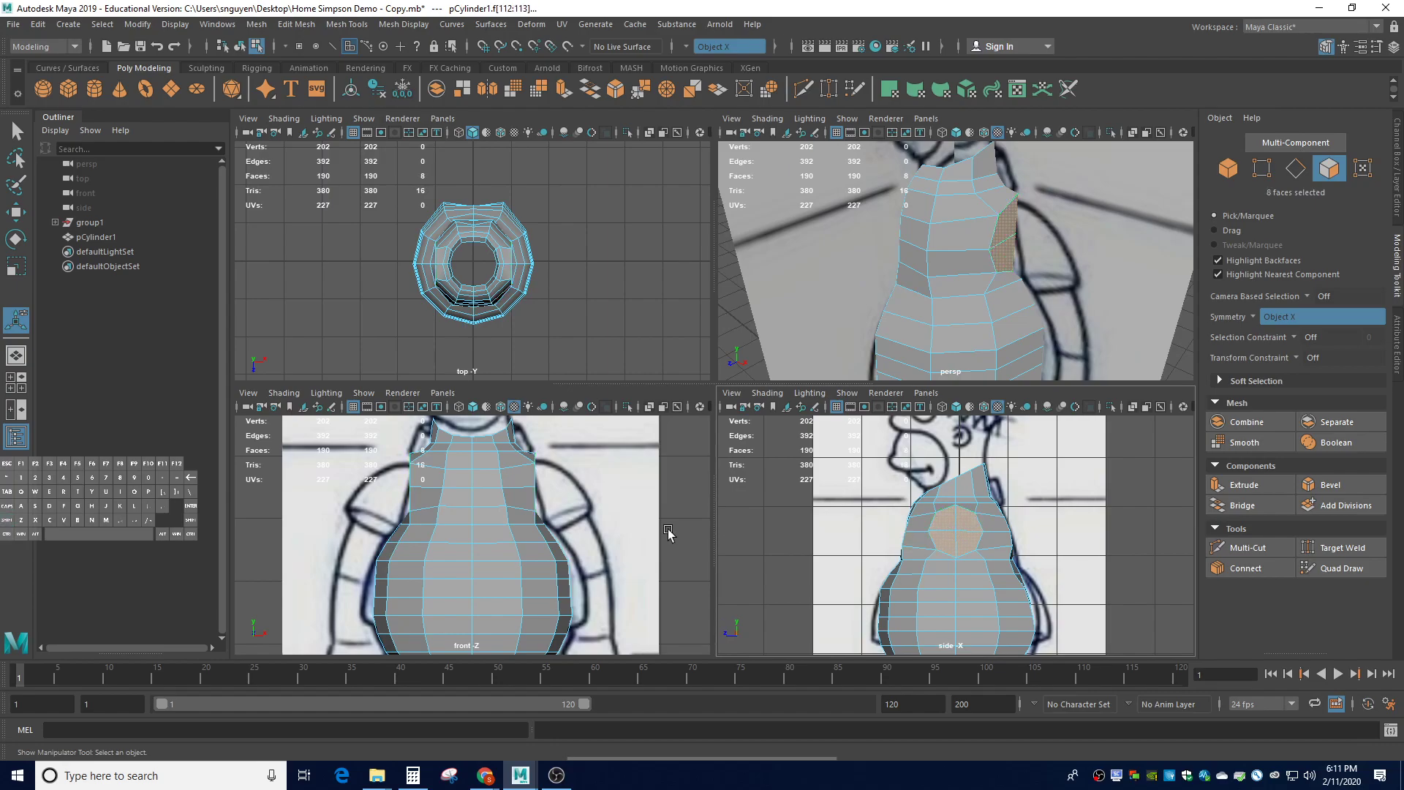
Extrude the shoulder faces outward by about 0.152 and again by about 0.175 to form the first sleeve segments
key("ctrl+e")
mouse_move(375, 501)
left_mouse_down()
mouse_move(335, 498)
mouse_move(364, 512)
mouse_move(355, 503)
left_mouse_up()
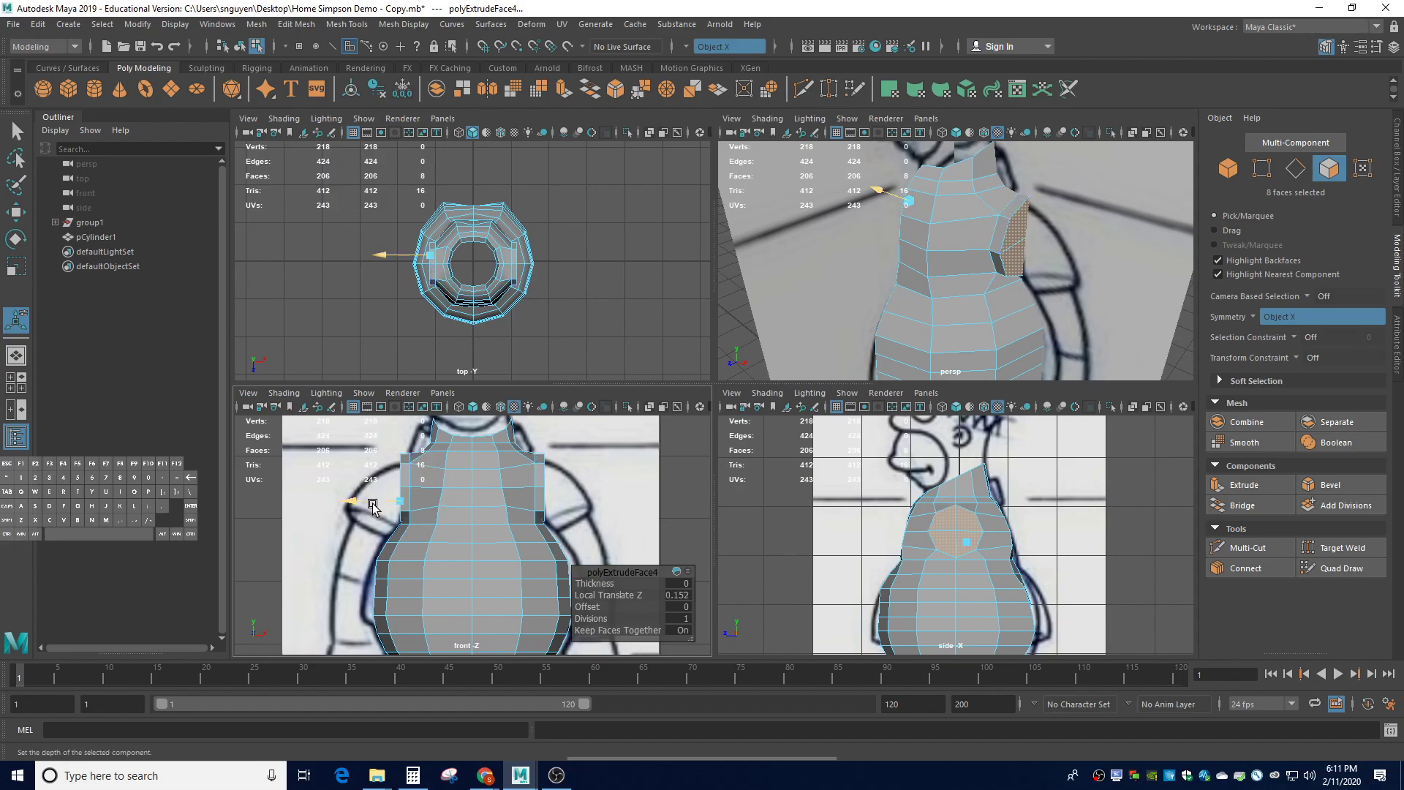
left_click(364, 506)
key("ctrl+e")
left_click_drag(366, 506, 351, 505)
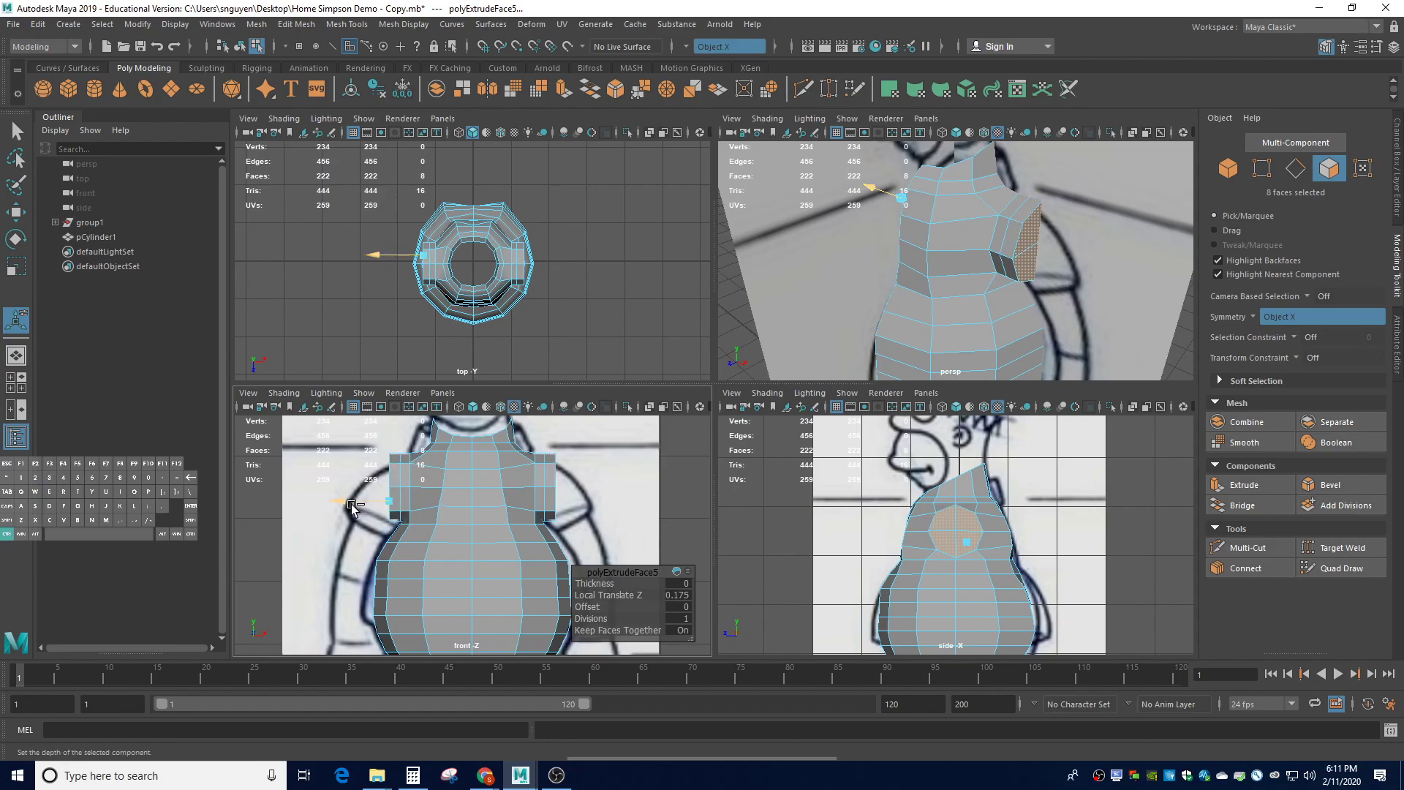
Extrude the arms farther straight outward with repeated face extrusions until they extend beyond the front reference image
key("ctrl+e")
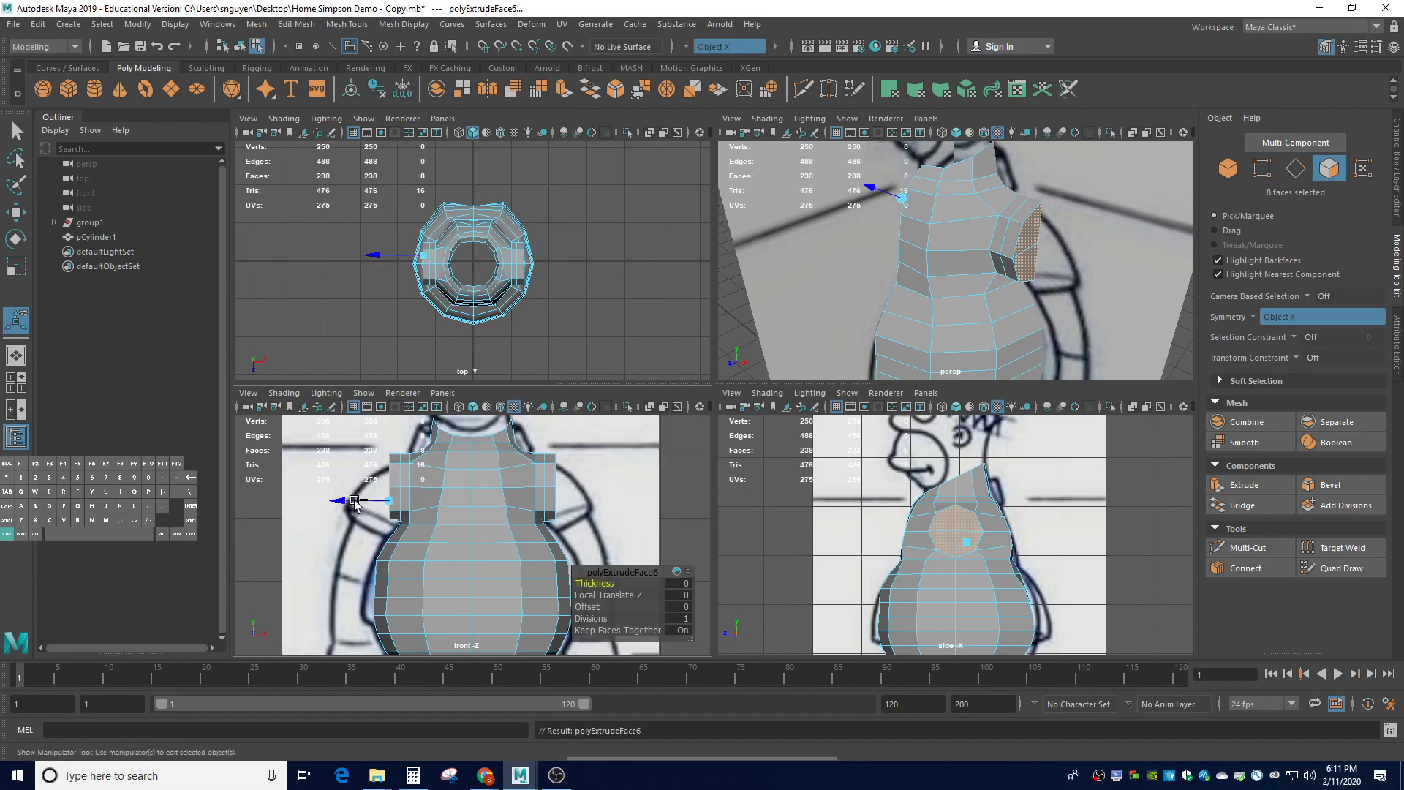
left_click_drag(355, 503, 301, 501)
key("ctrl+e")
left_click_drag(302, 502, 240, 506)
key("ctrl+e")
key("ctrl+e")
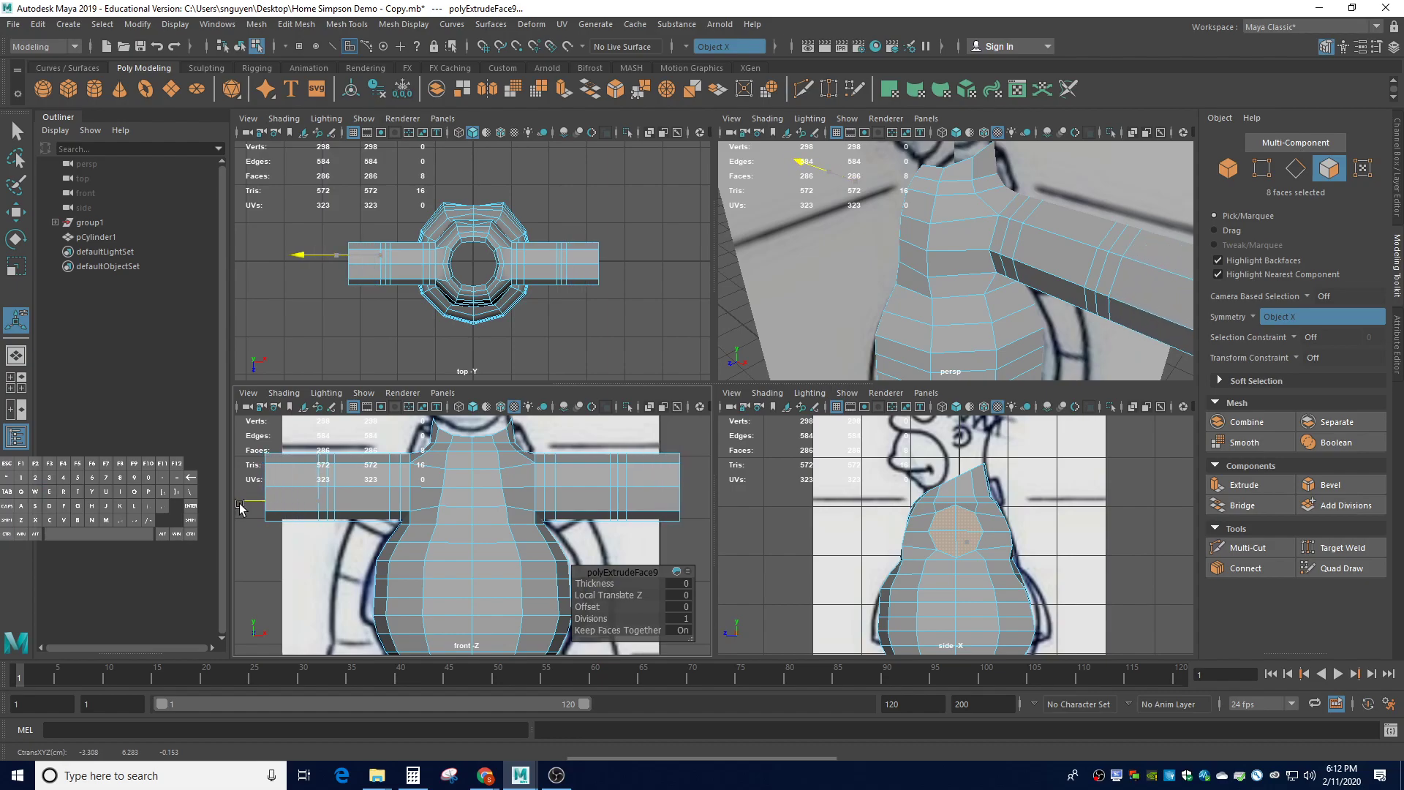
key("ctrl+e")
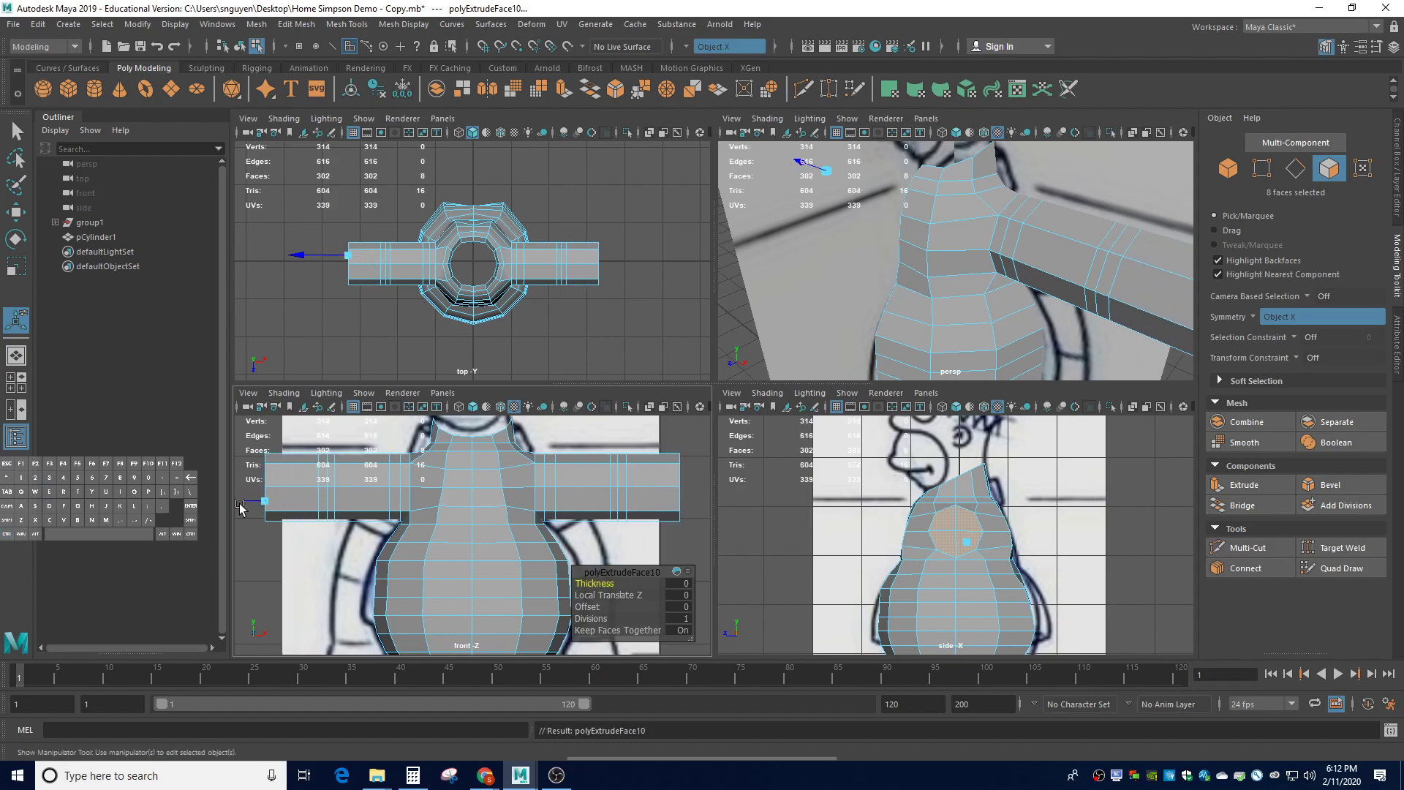
Try adding short extruded segments at the arm ends, and undo these end extrusions
left_click_drag(240, 507, 235, 506)
key("ctrl+e")
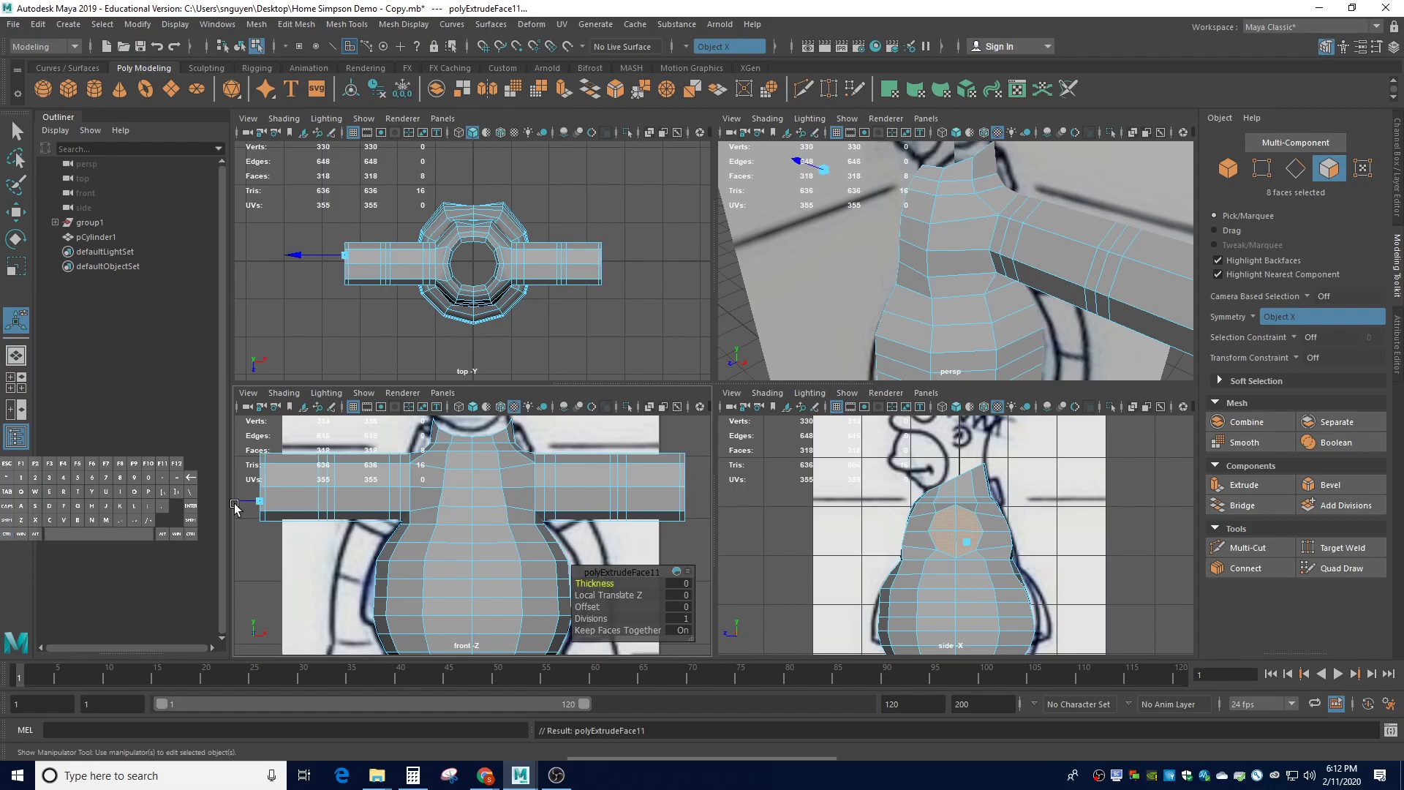
left_click_drag(229, 505, 234, 505)
key("ctrl+e")
left_click(245, 501)
key("ctrl+z")
key("ctrl+z")
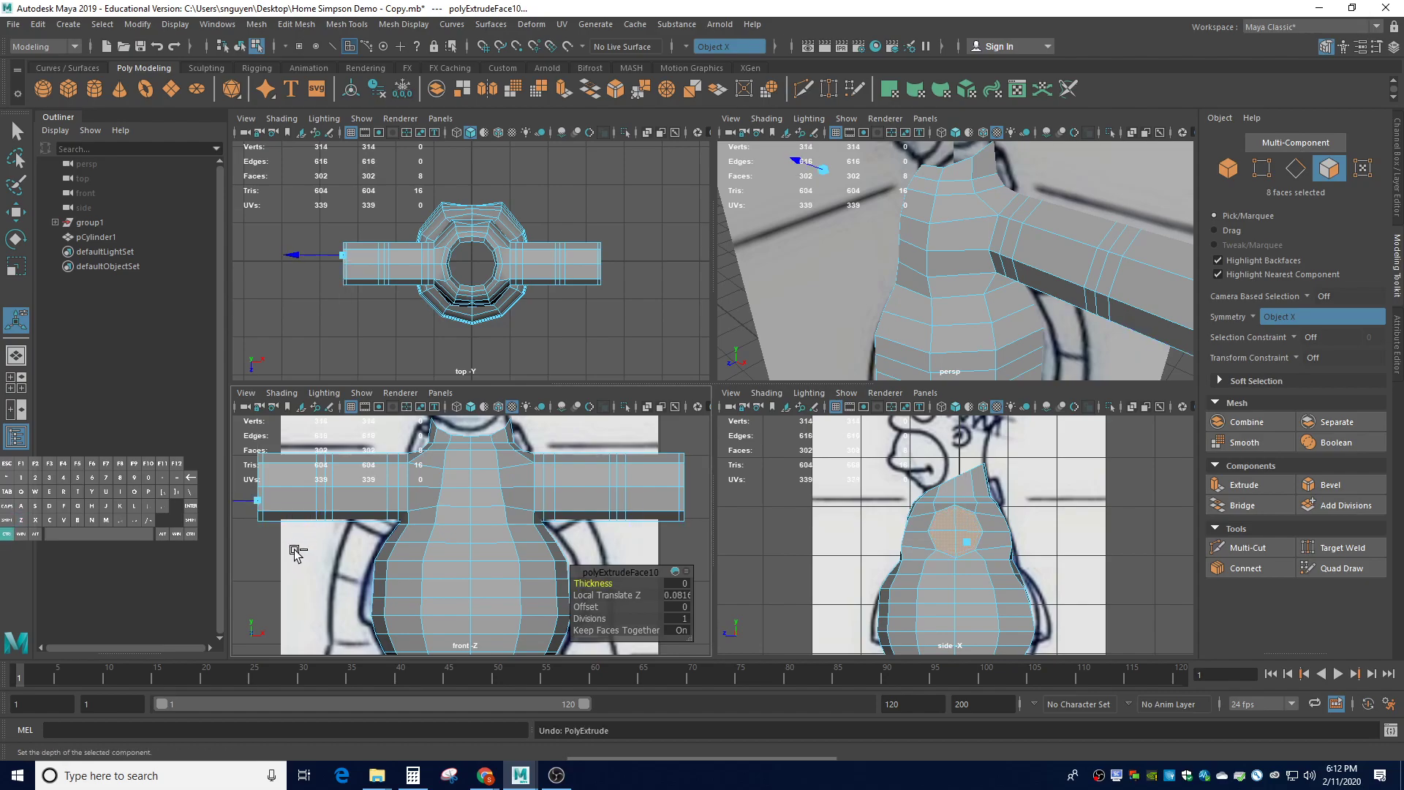
left_click(246, 503)
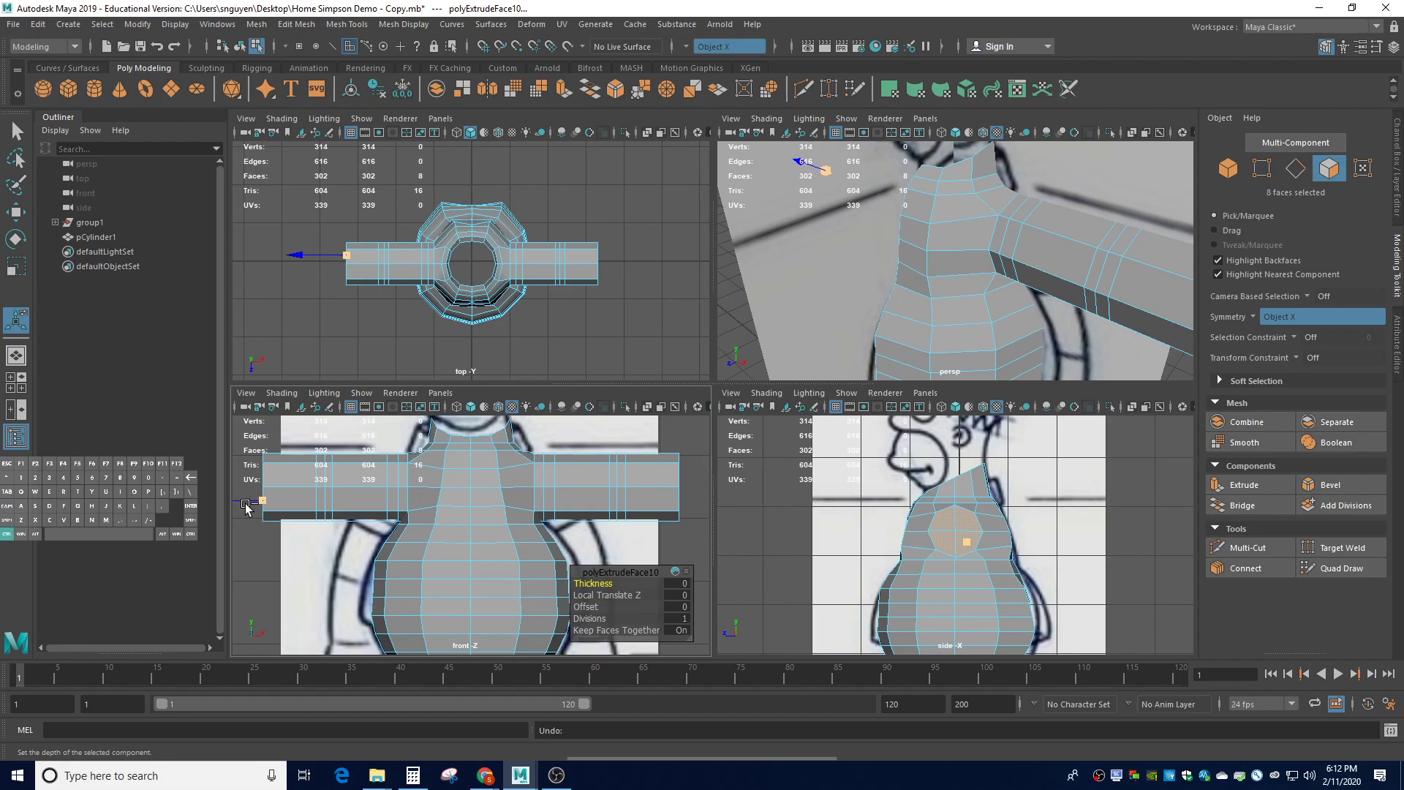
Extrude the arm ends outward in two short segments, making the last one about 0.125 long
key("ctrl+e")
scroll(246, 505, "down", 3)
left_click_drag(358, 516, 292, 515)
key("ctrl+e")
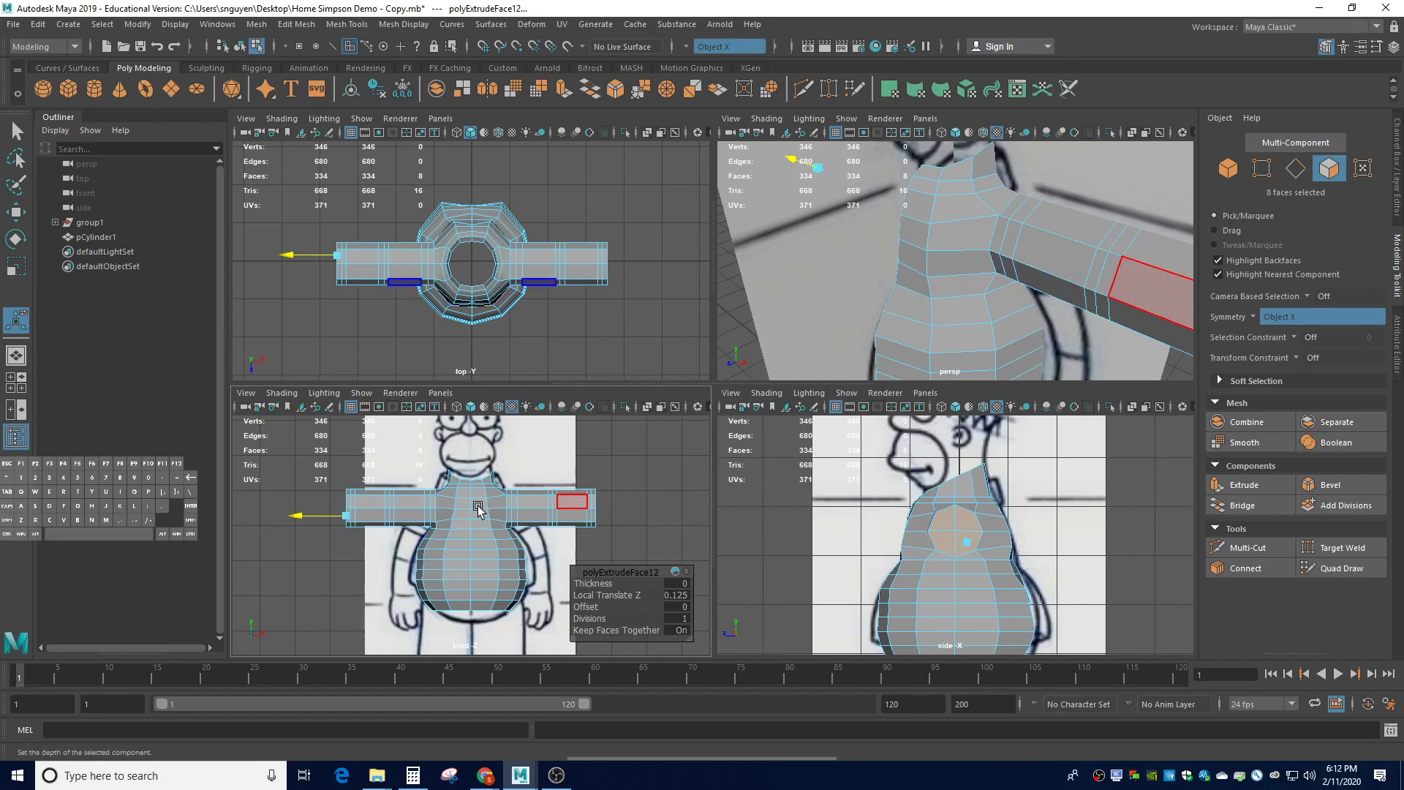
scroll(492, 505, "up", 3)
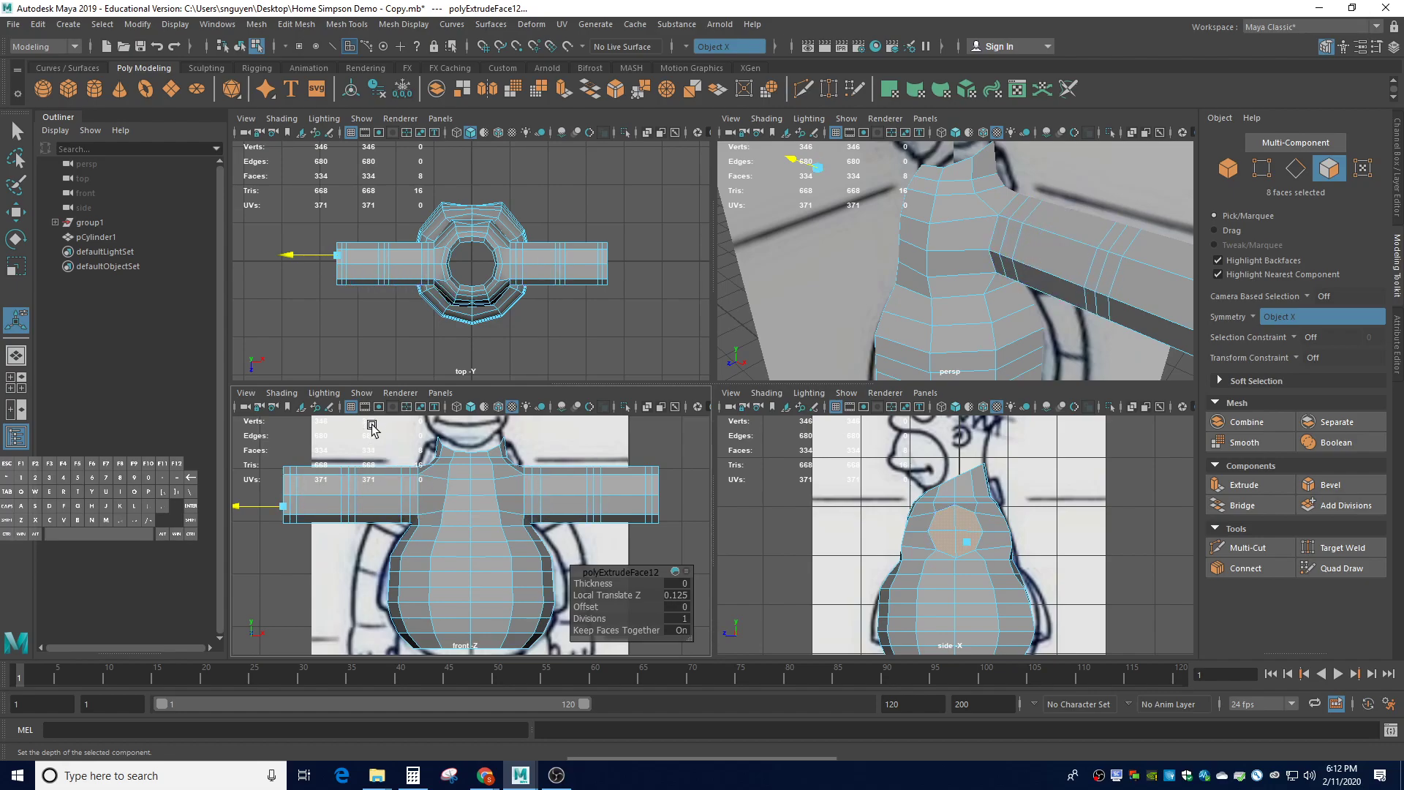
Insert two edge loops around the upper section of both arms with the Insert Edge Loop tool
left_click(358, 27)
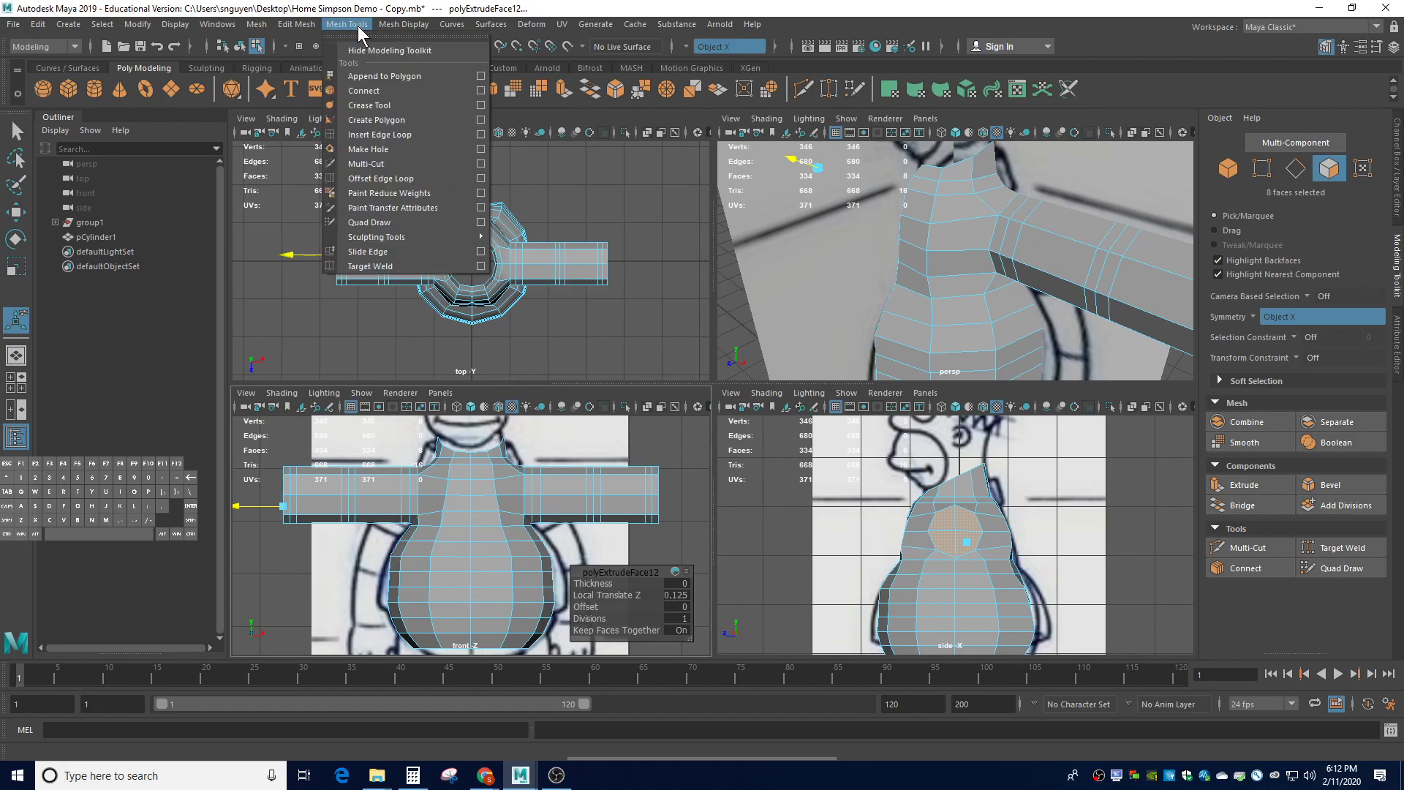
left_click(374, 136)
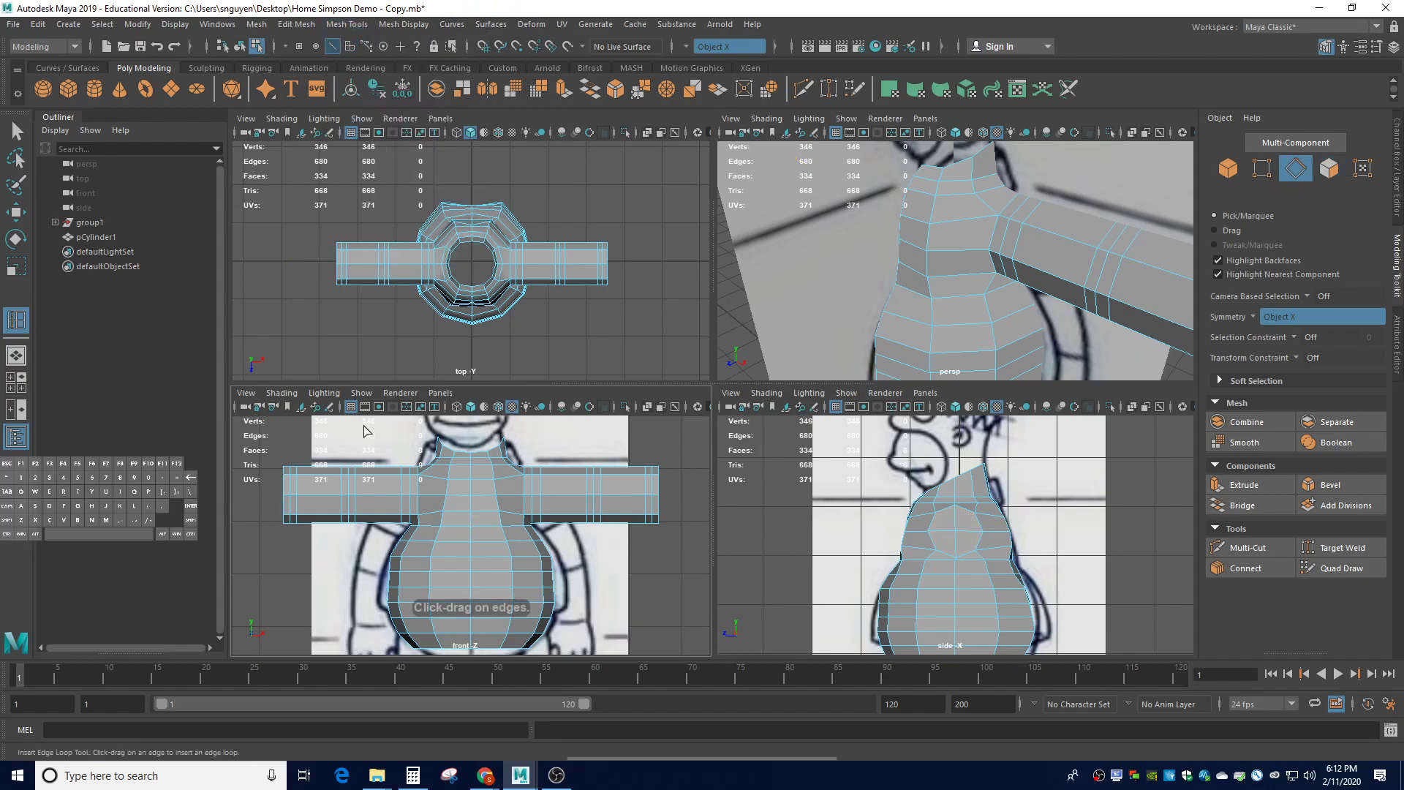
left_click(386, 471)
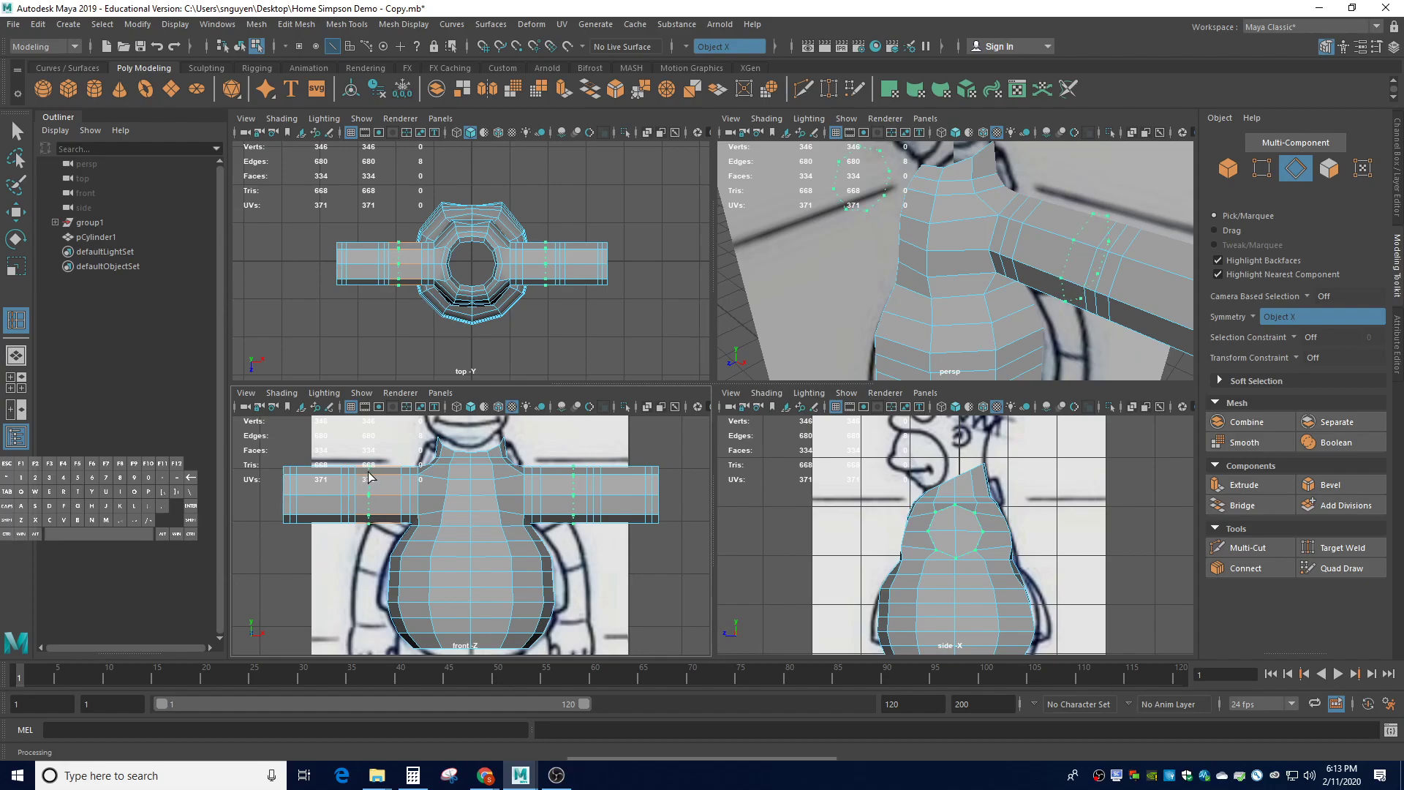
left_click(371, 477)
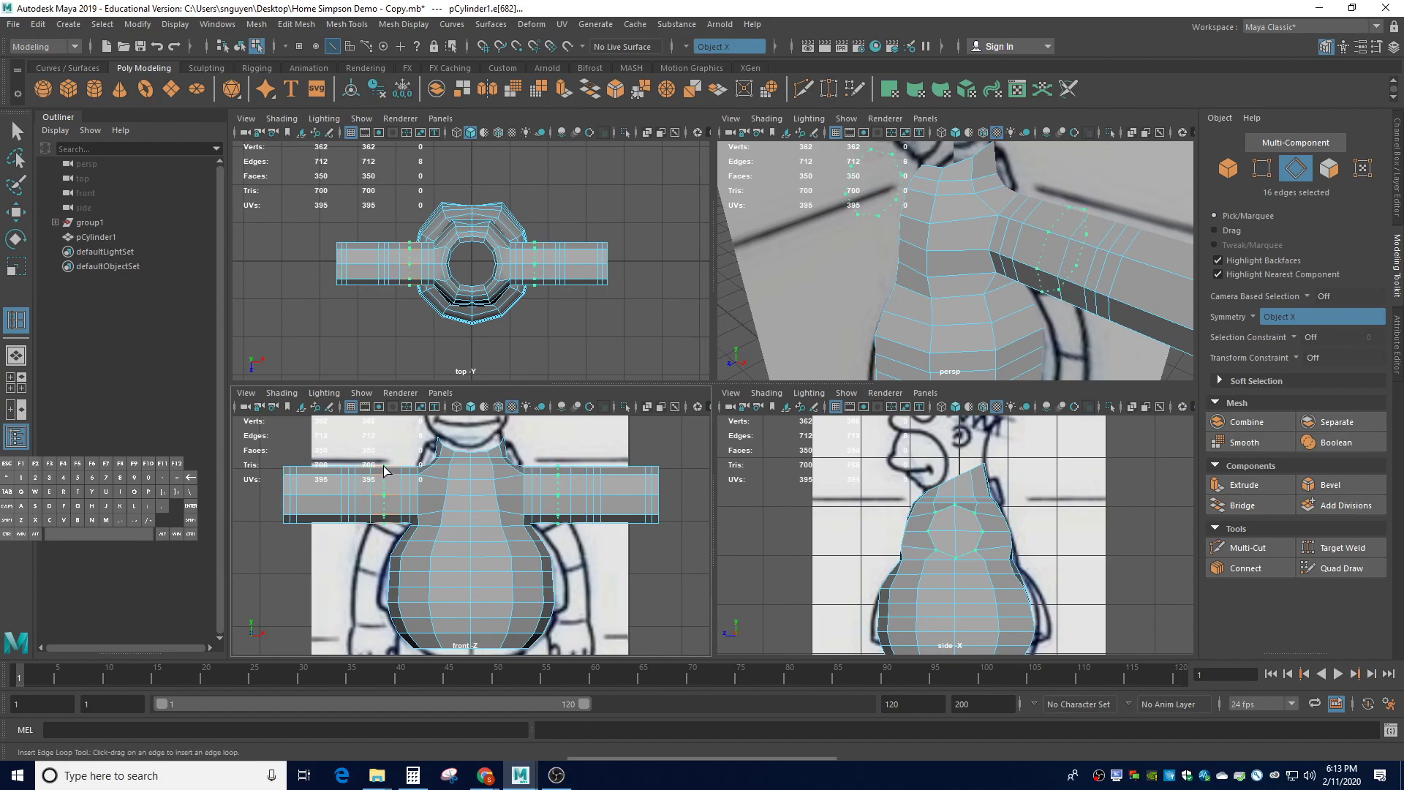
left_click(388, 523)
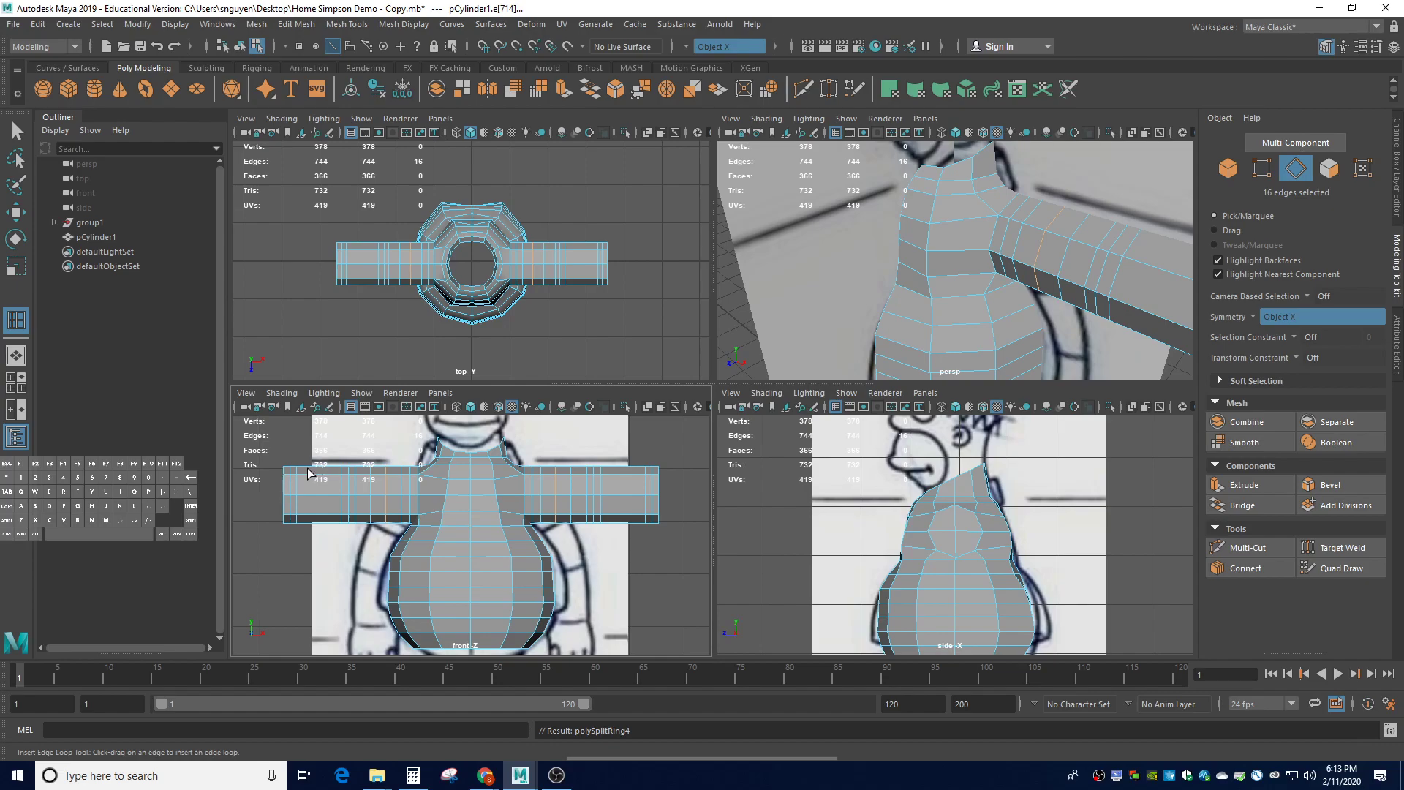
Use Multi-Cut to insert two edge loops around the outer section of the arm on the front view's left side
left_click(805, 89)
left_click(327, 473)
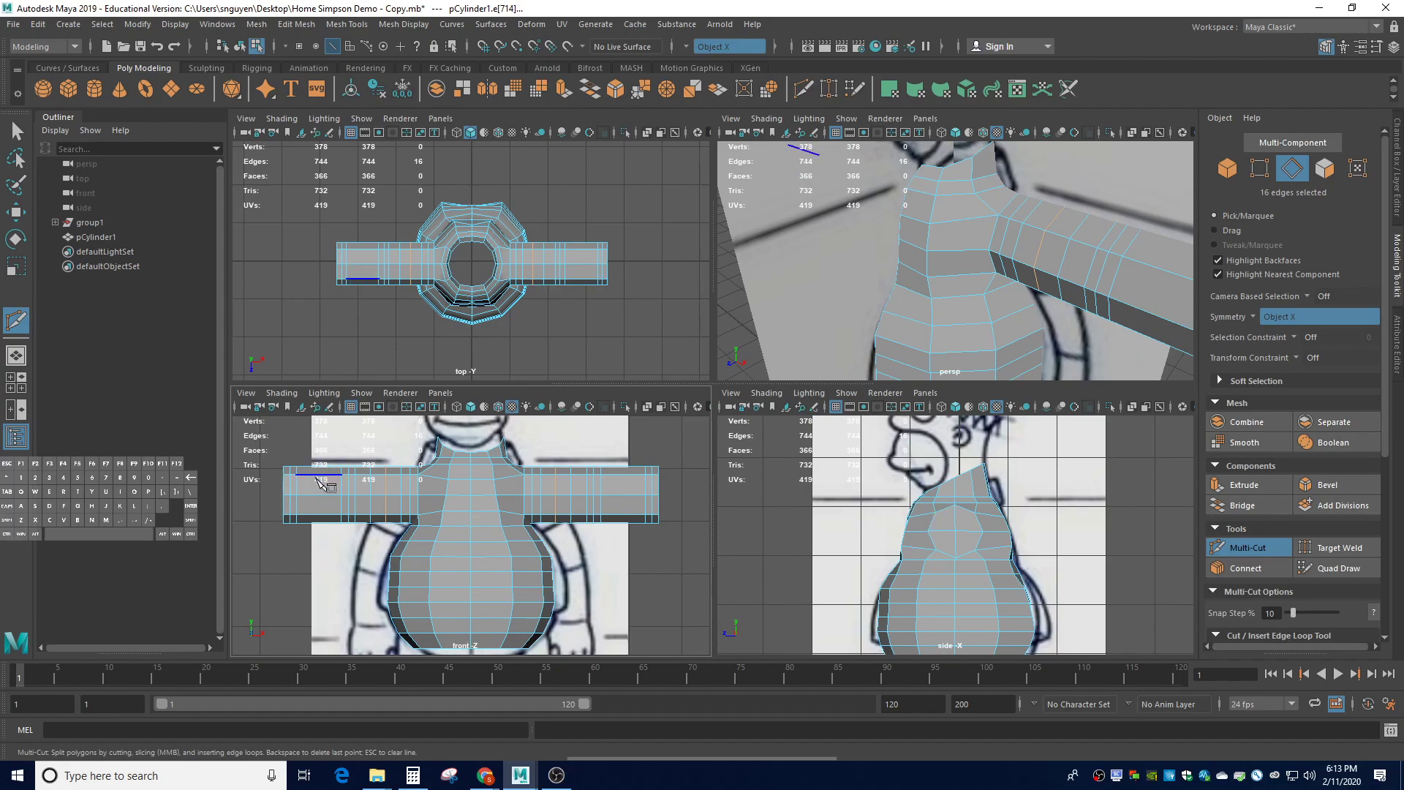
key("ctrl")
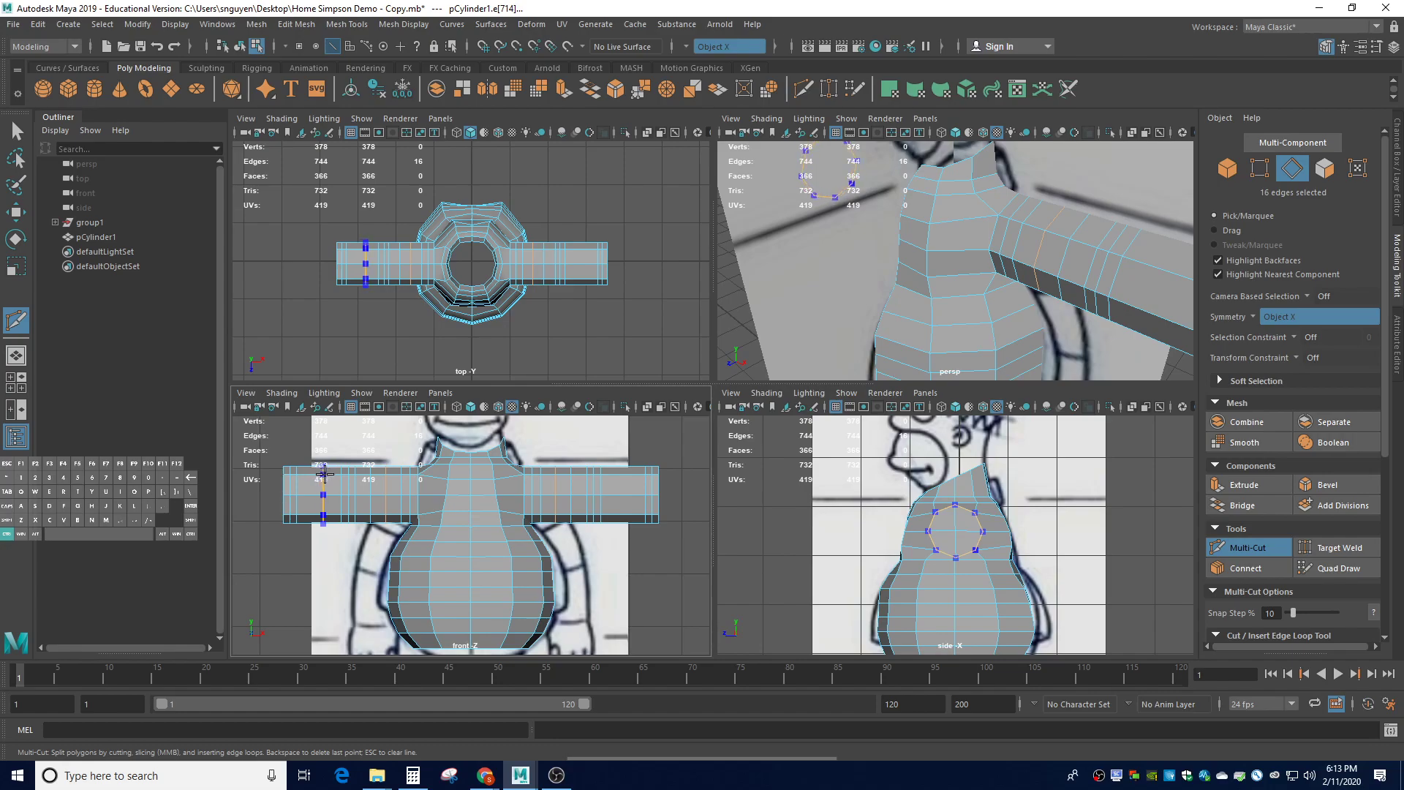
left_click(322, 475, "ctrl")
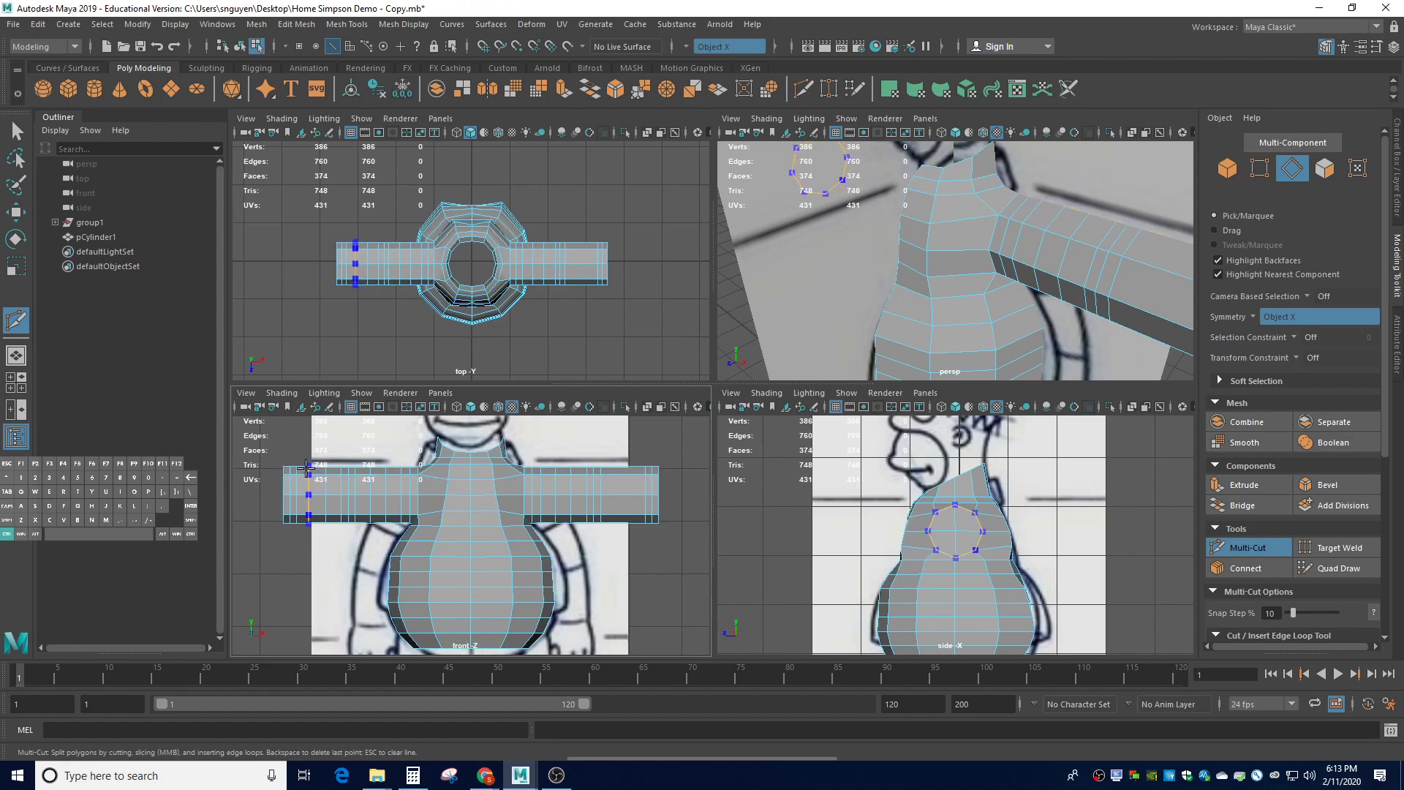
left_click(303, 468, "ctrl")
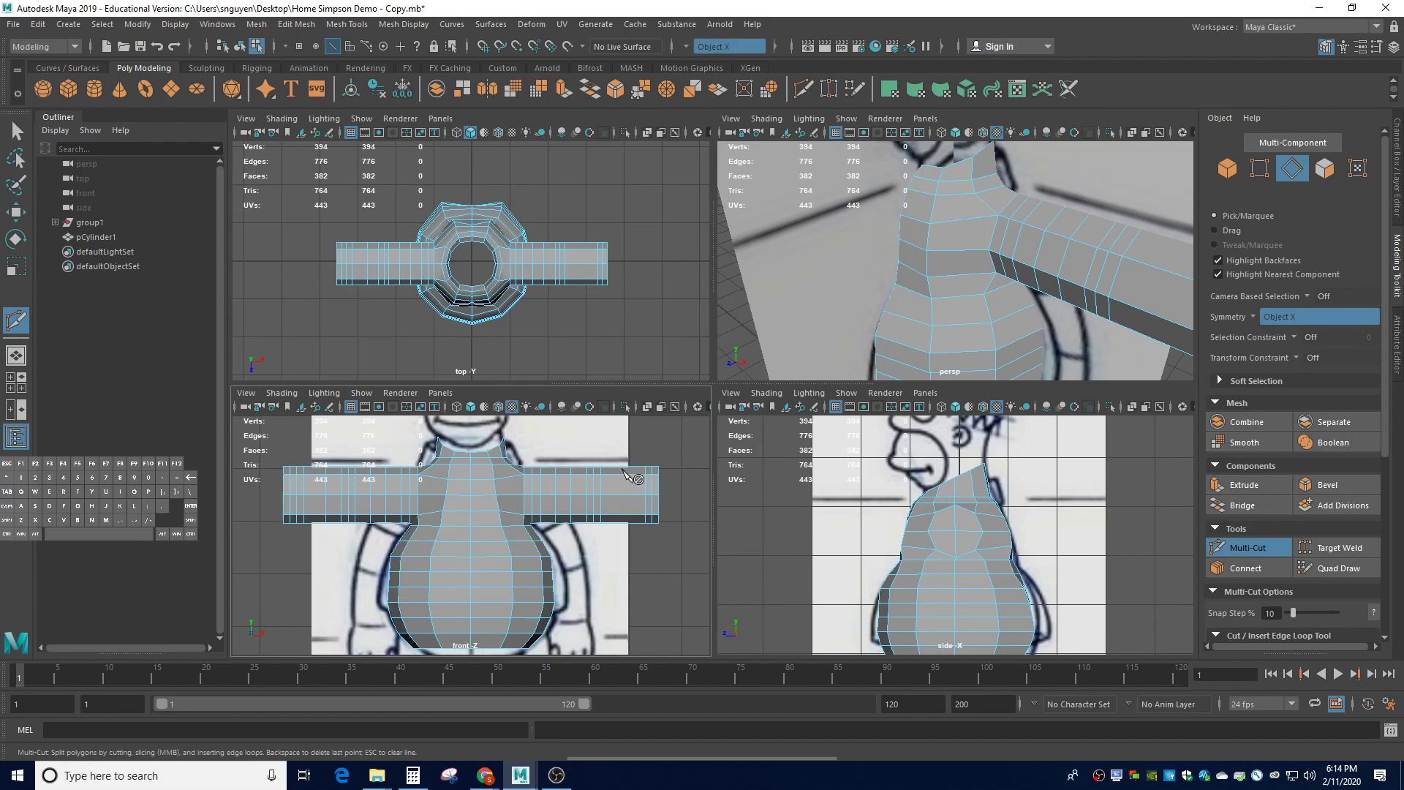
Insert two matching edge loops around the outer section of the opposite arm with Multi-Cut
key("ctrl")
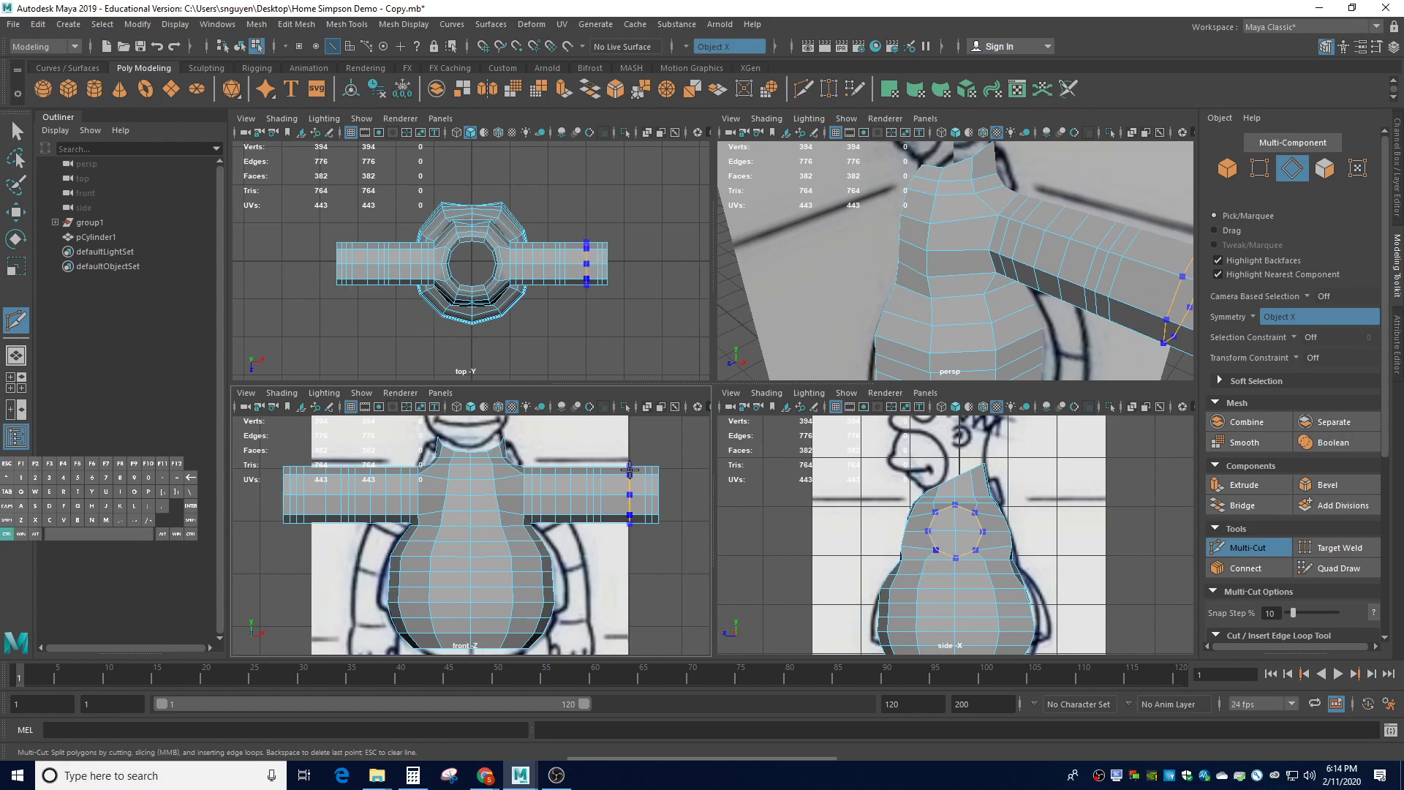
left_click(589, 572, "ctrl")
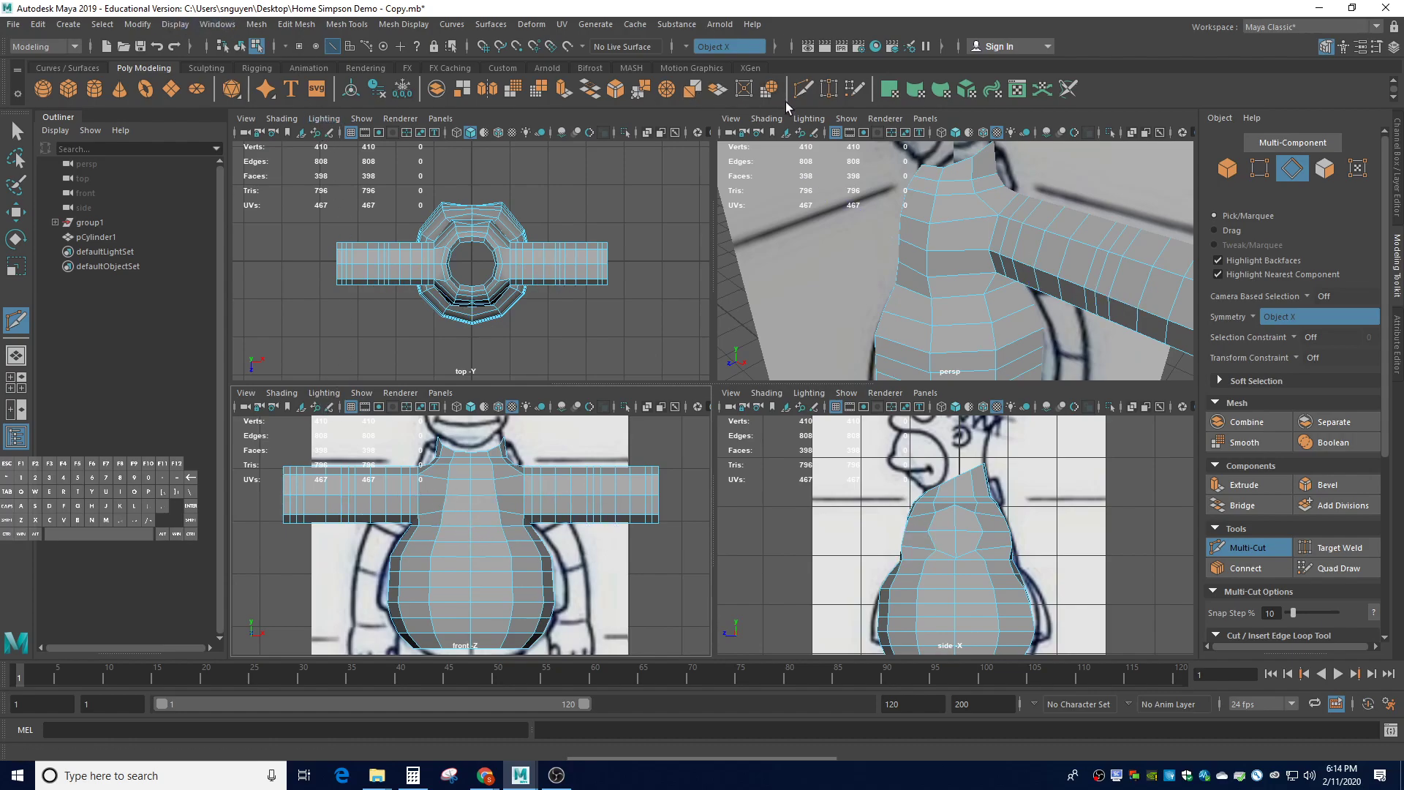
left_click(359, 26)
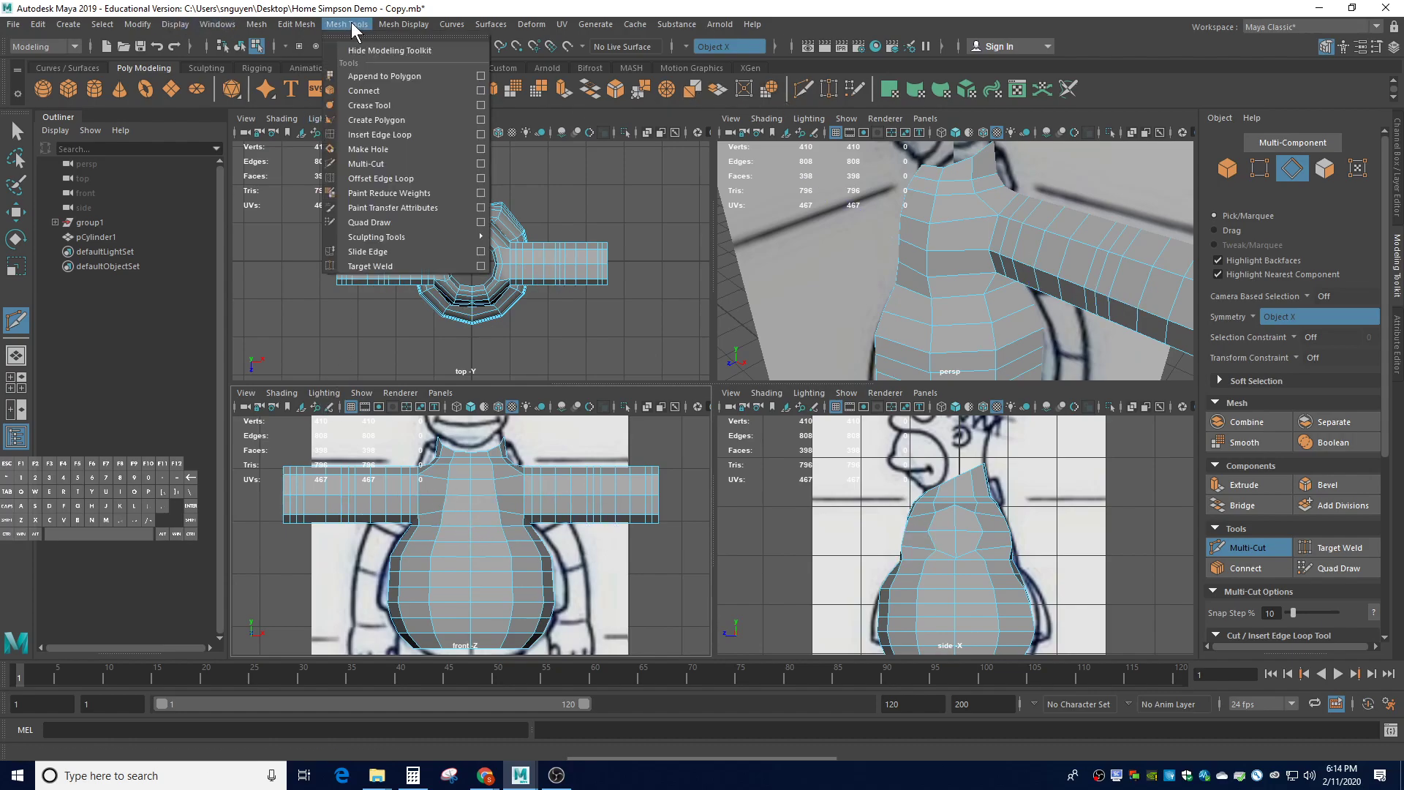
left_click(351, 22)
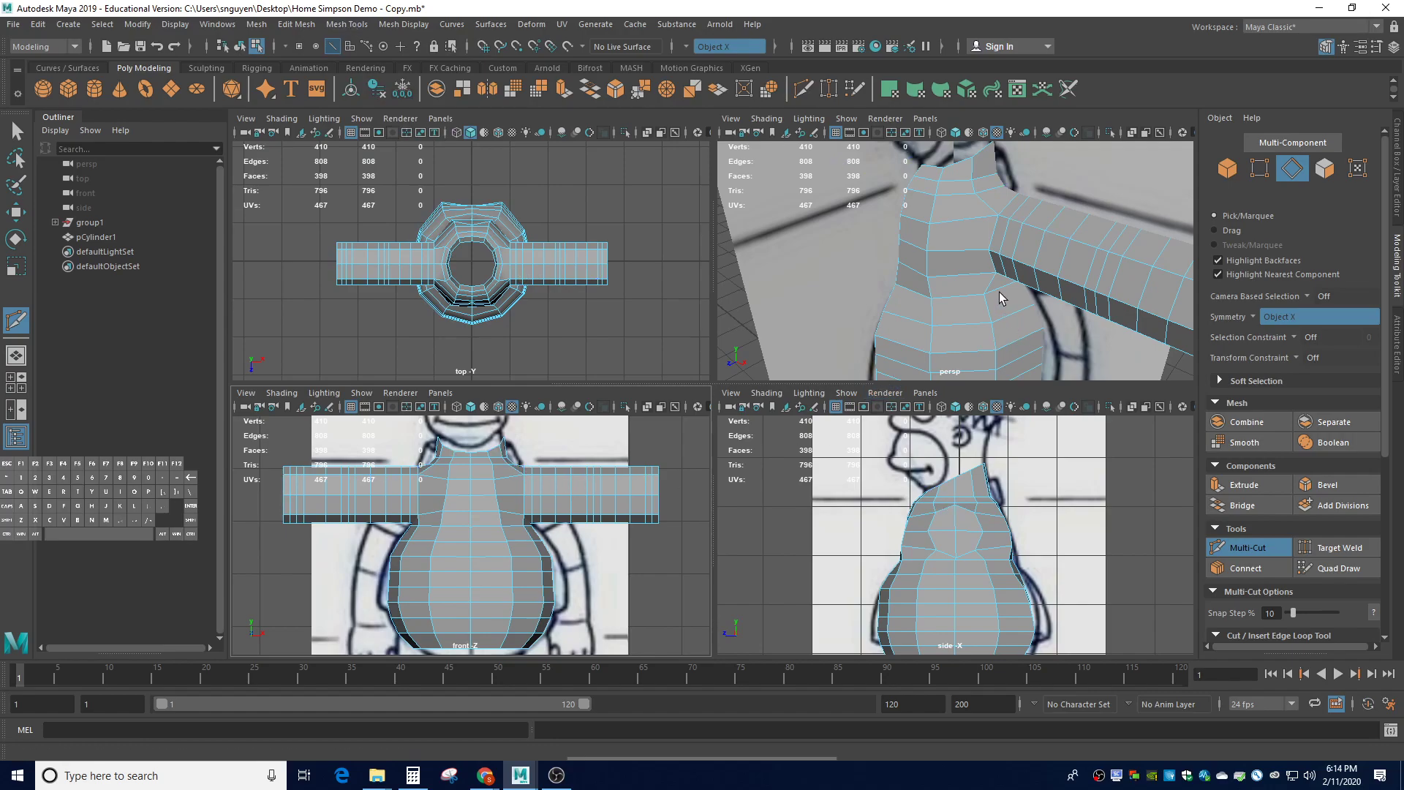
Select the four cap faces at the end of the arm with symmetry on and delete them to open both arm ends
left_click_drag(1064, 318, 976, 298, "alt")
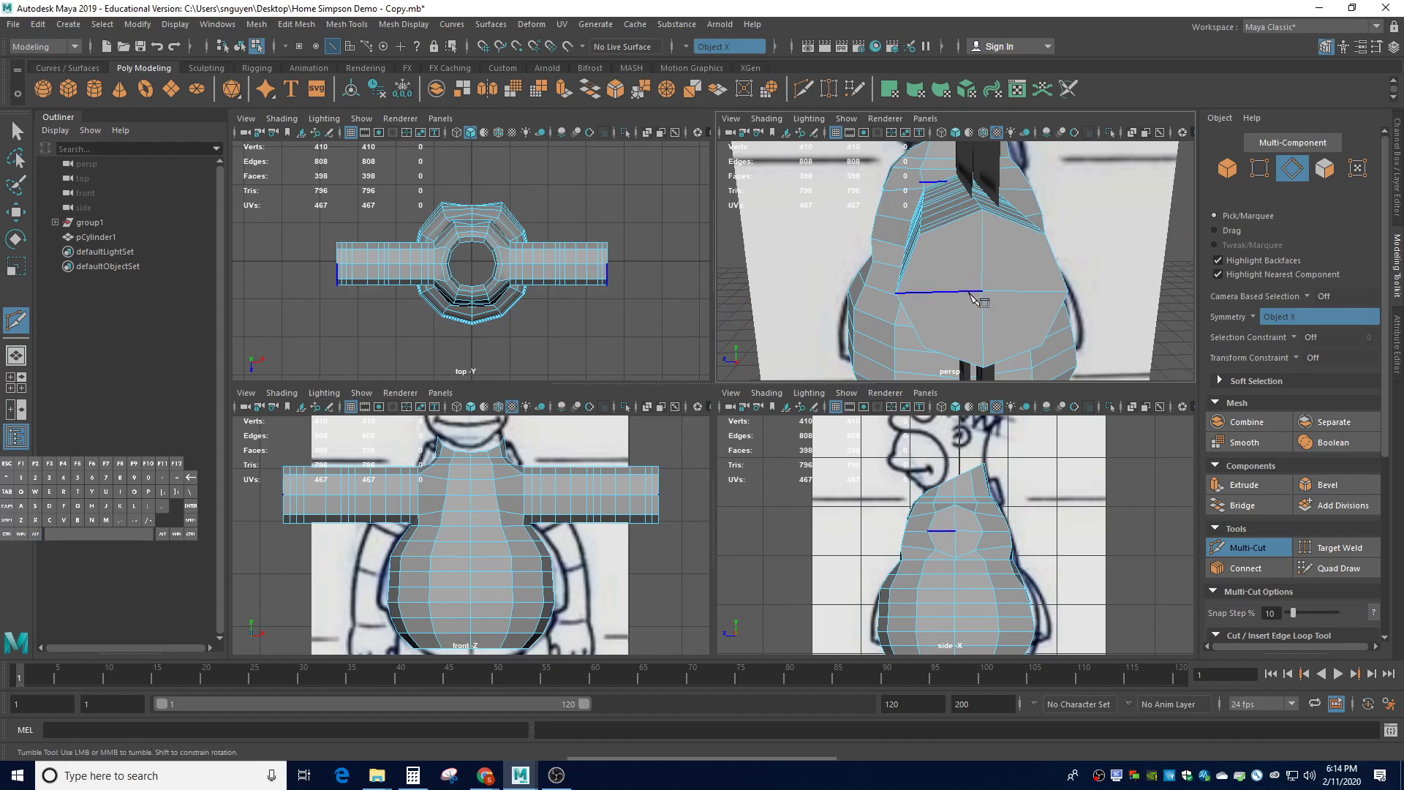
right_click_drag(962, 276, 964, 314)
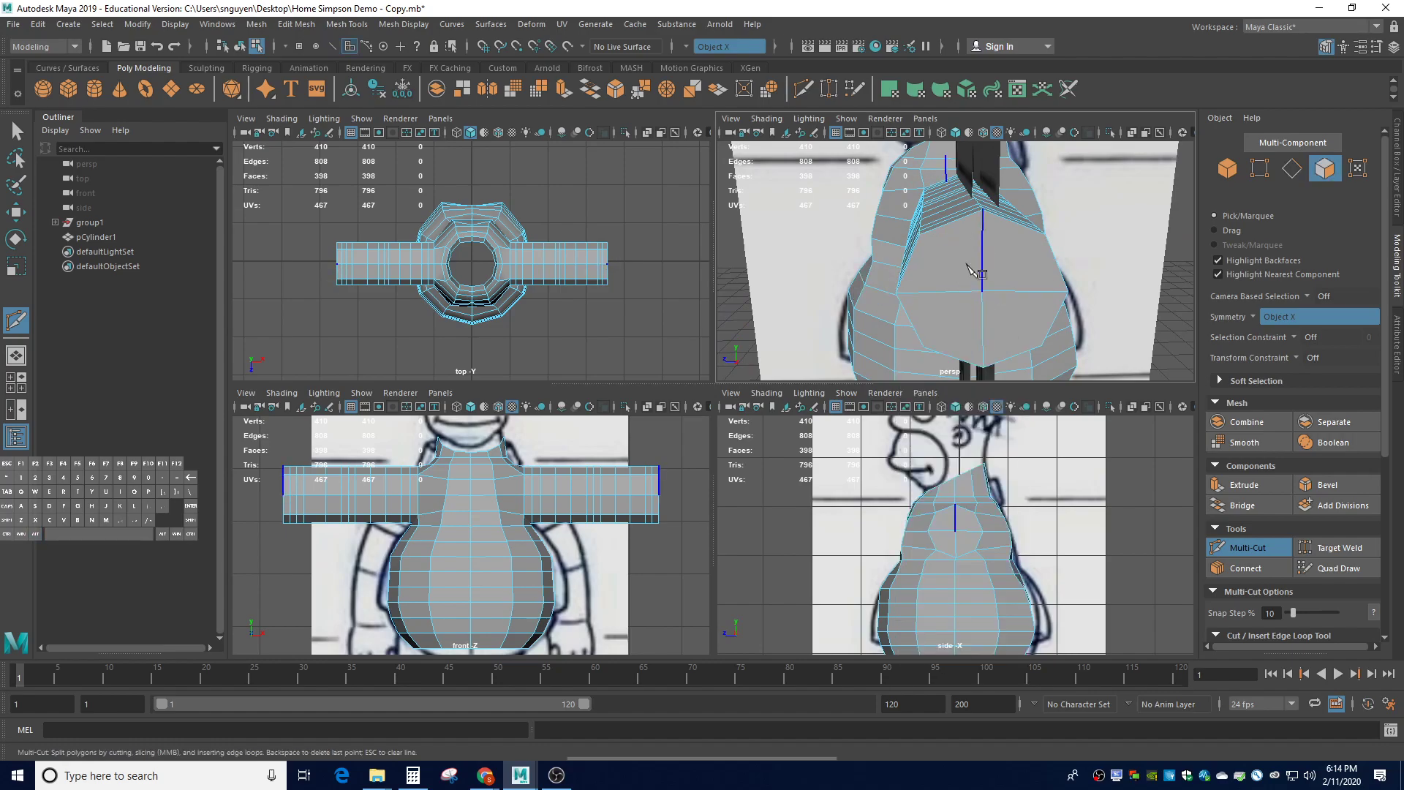
left_click(18, 134)
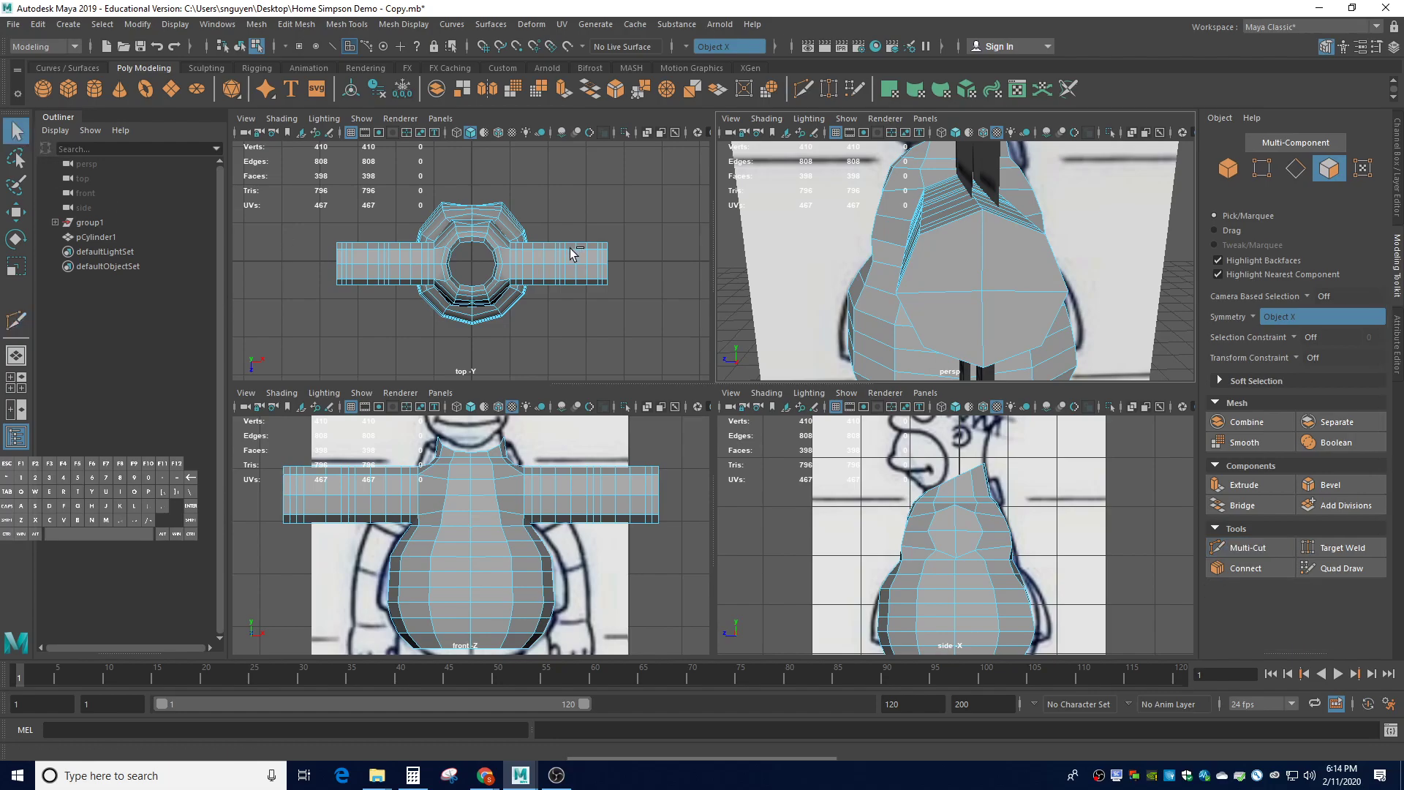
left_click(967, 274)
left_click(1029, 275, "shift")
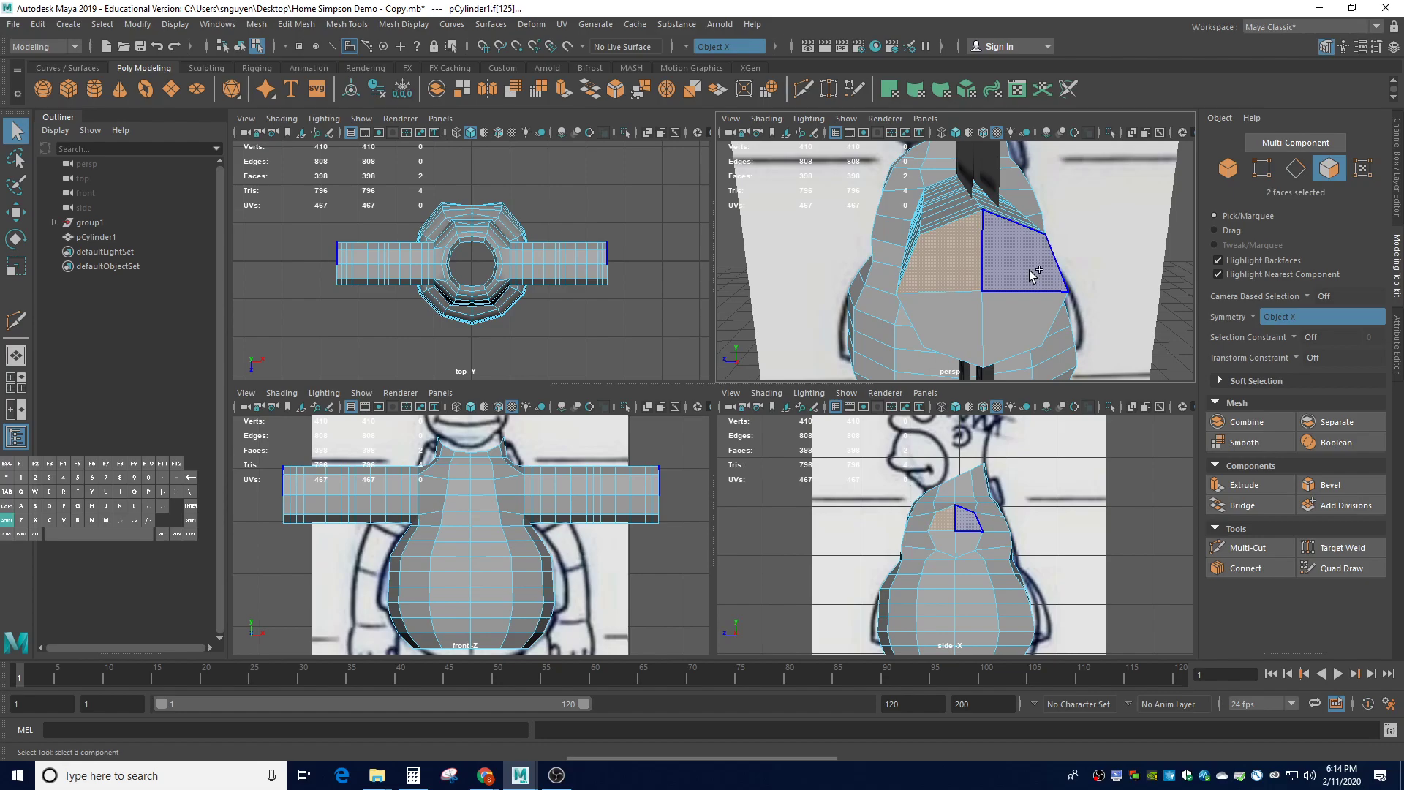
left_click(1030, 271, "shift")
left_click(1023, 313, "shift")
left_click(958, 335, "shift")
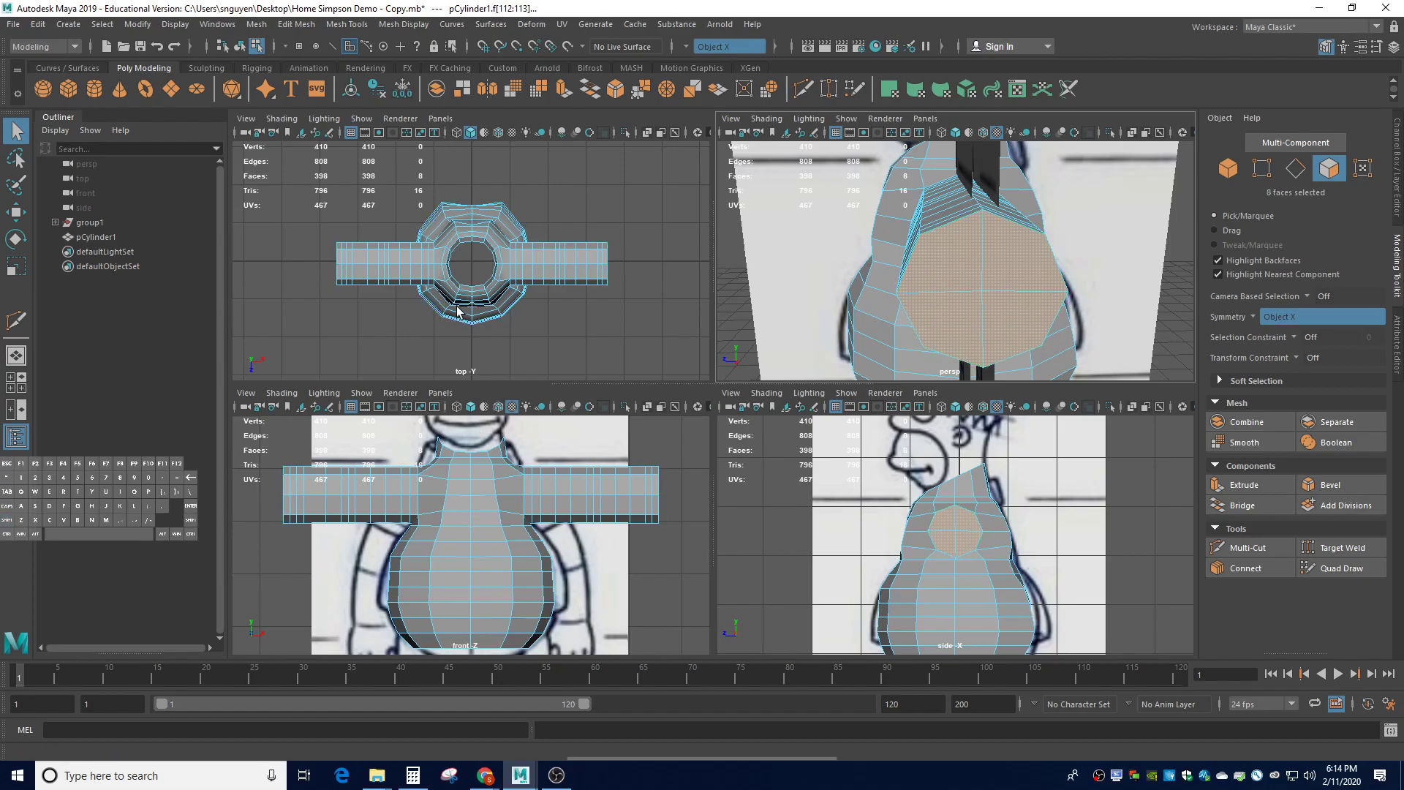
mouse_move(825, 274)
left_mouse_down("alt")
mouse_move(1104, 248)
mouse_move(826, 248)
left_mouse_up("alt")
scroll(1018, 251, "down", 3)
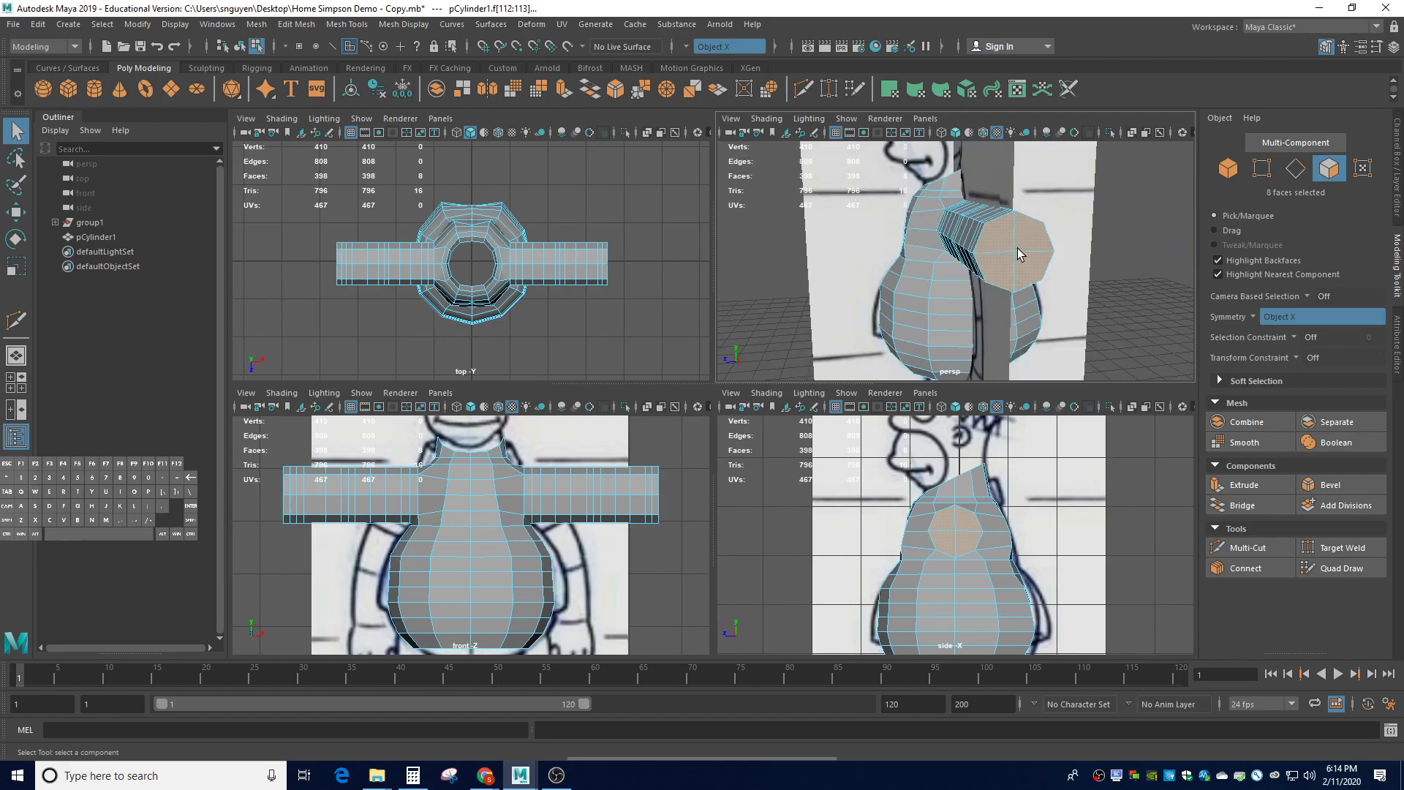
key("Delete")
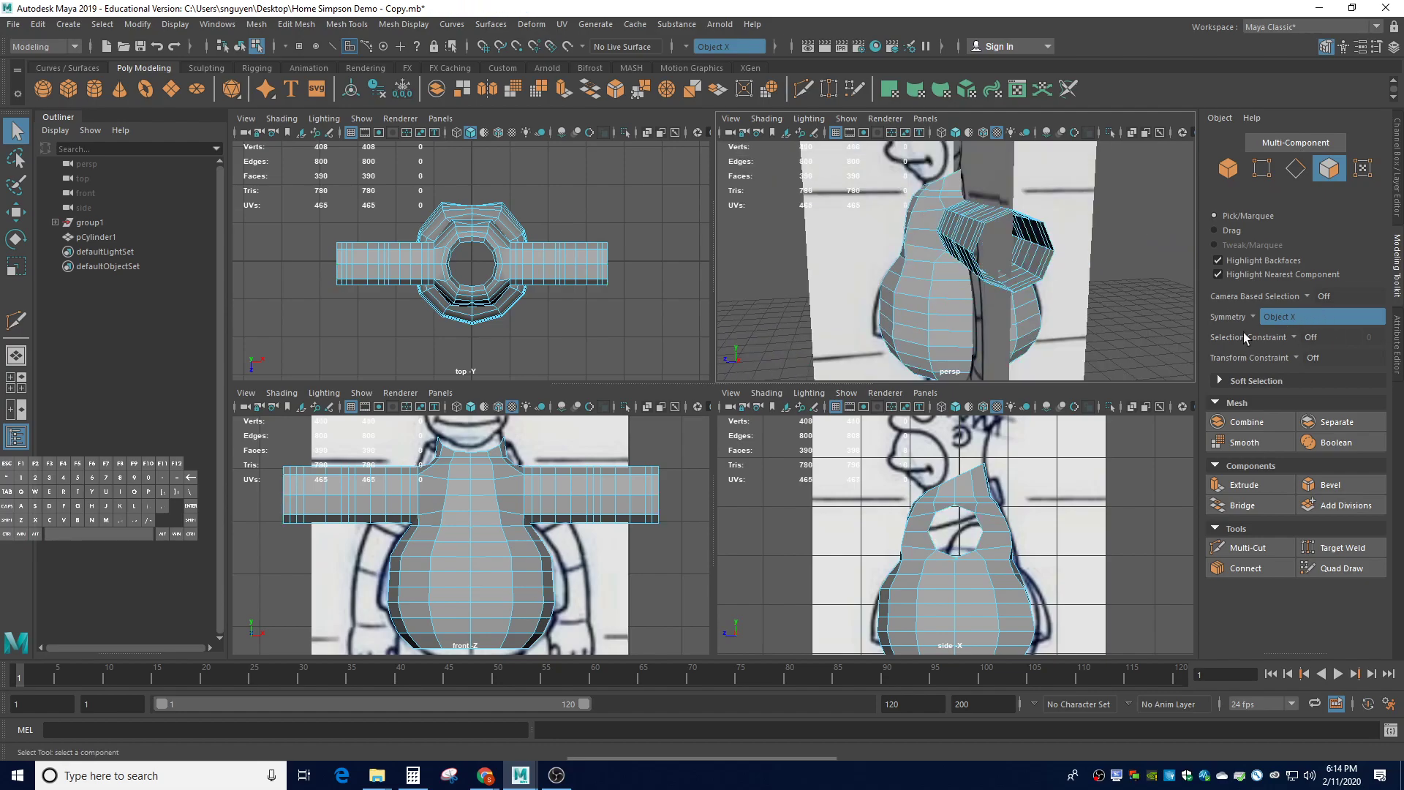
left_click_drag(1096, 327, 1210, 349, "alt")
left_click(994, 303)
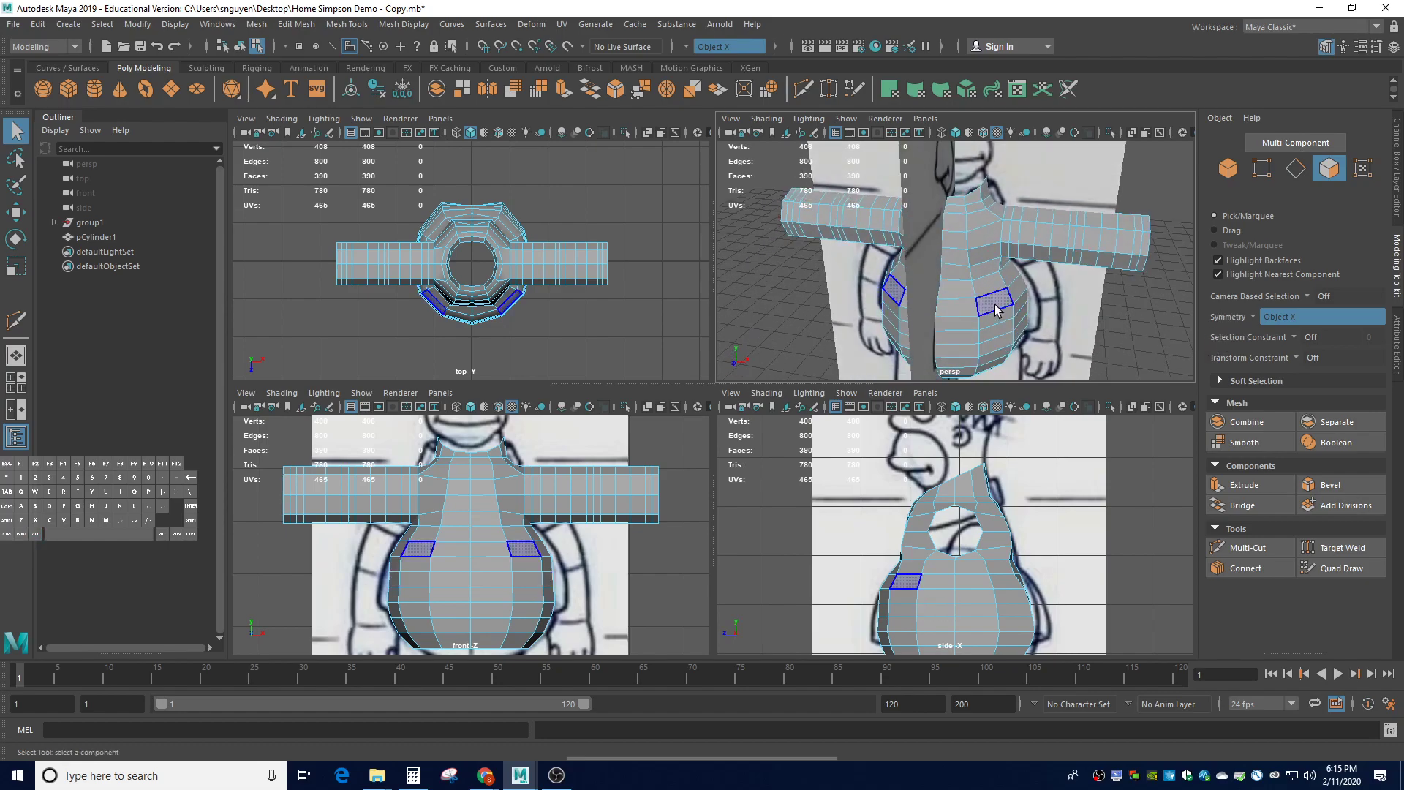